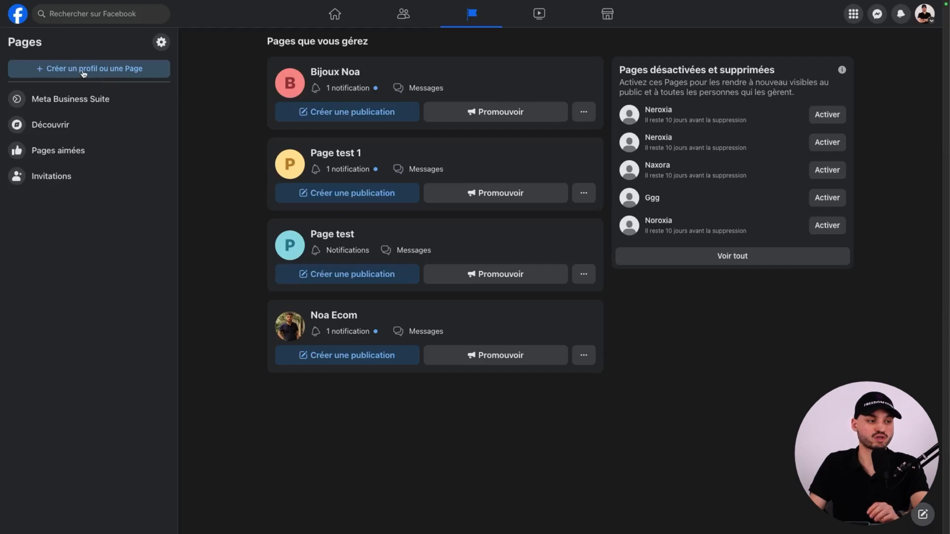
# Create the Page Neroxia, category Centre communautaire, with bio "Nous sommes une entreprise fondée en 2024 par 2 soeurs jumelles qui adorent la cosmétique.".
pyautogui.click(112, 73)
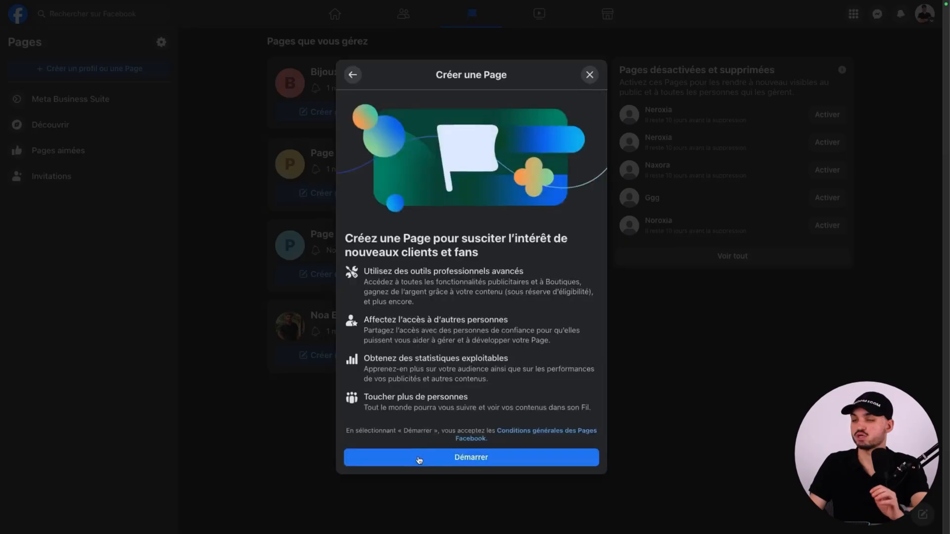
pyautogui.click(419, 457)
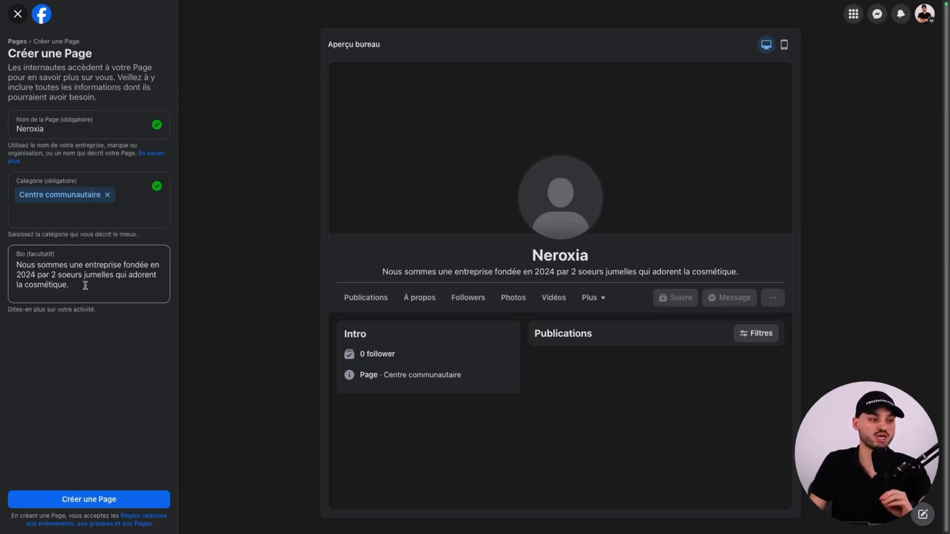
pyautogui.moveTo(85, 286); pyautogui.dragTo(27, 266)
pyautogui.click(64, 306)
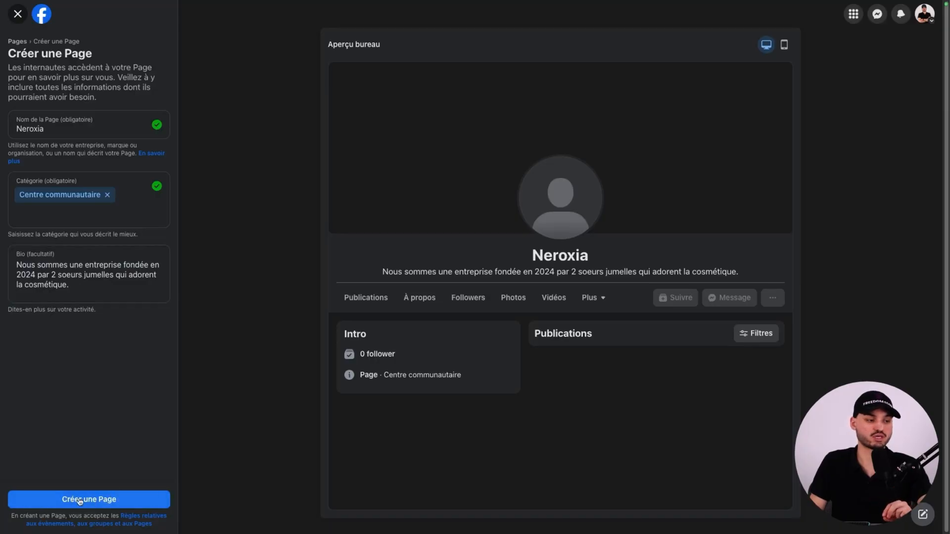
pyautogui.click(105, 499)
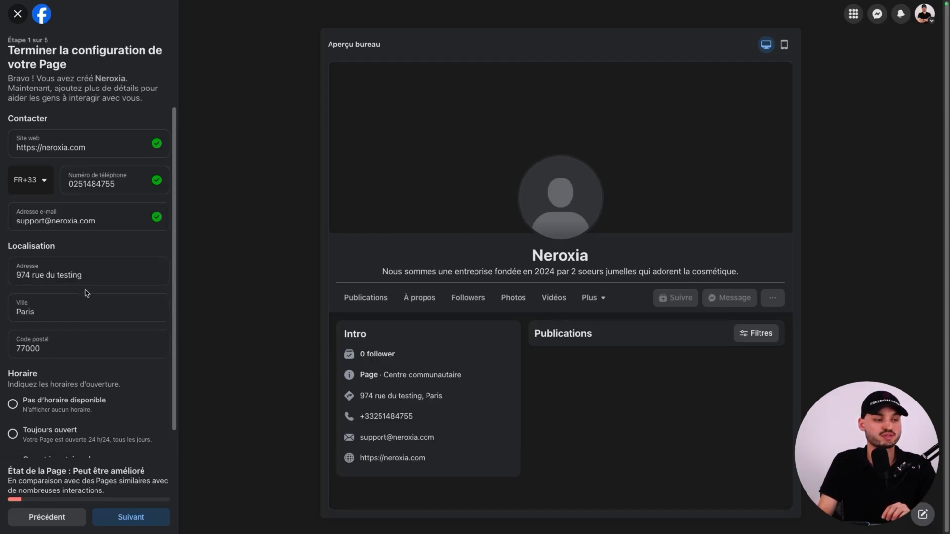
pyautogui.click(47, 307)
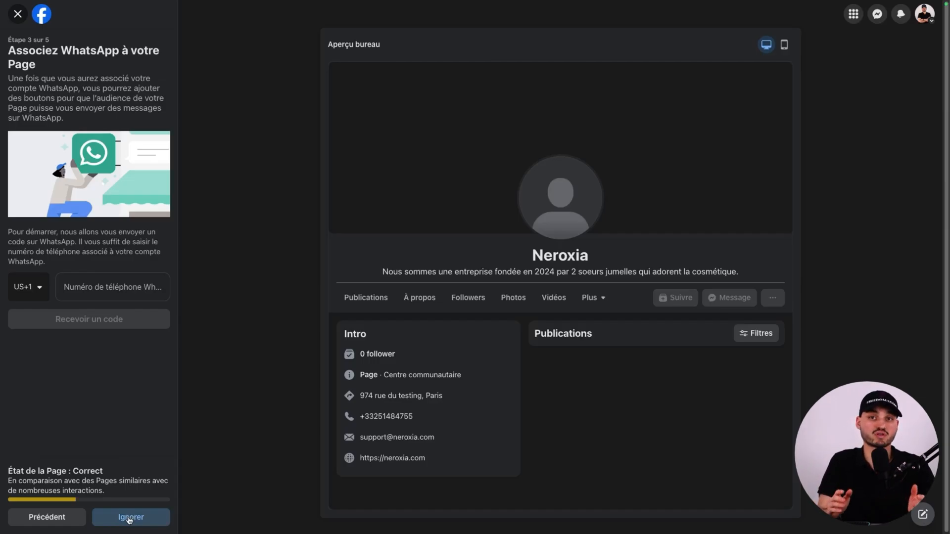
pyautogui.click(130, 518)
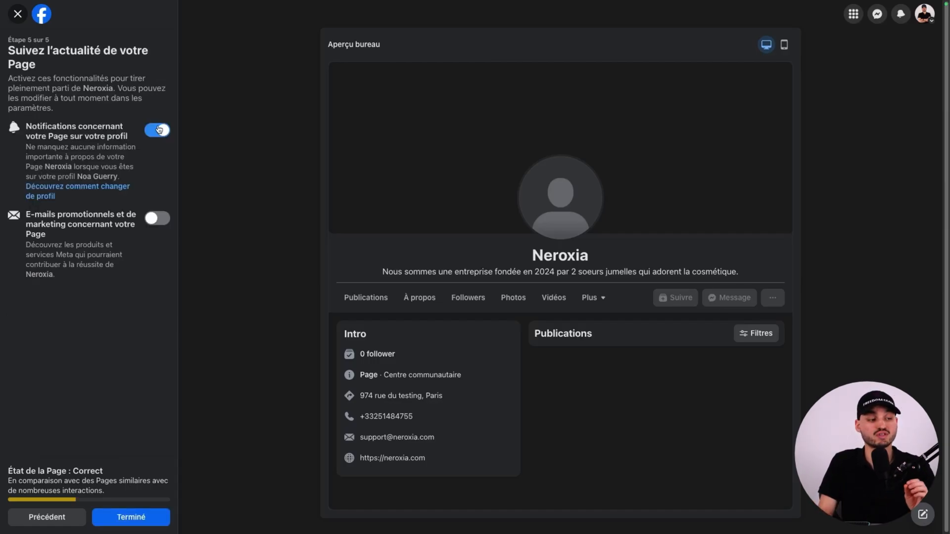
pyautogui.click(159, 131)
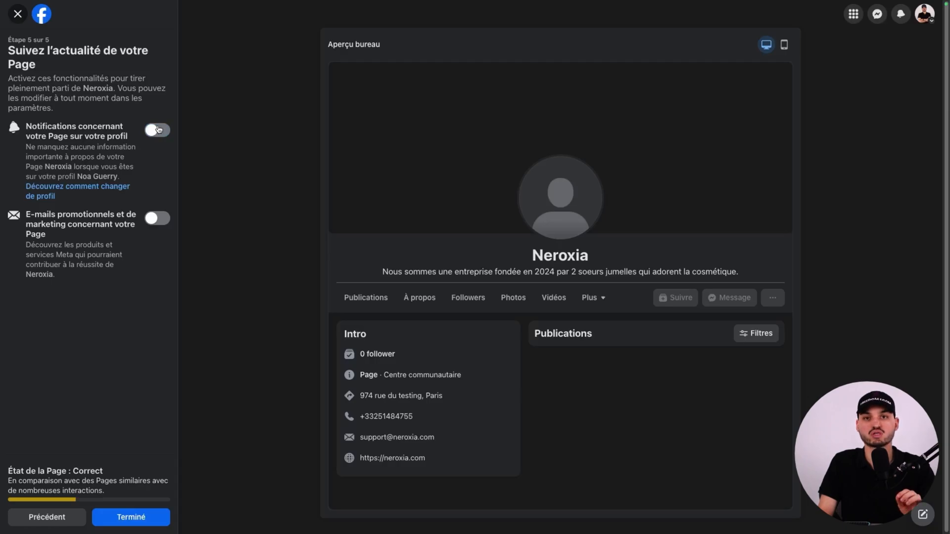
pyautogui.click(129, 517)
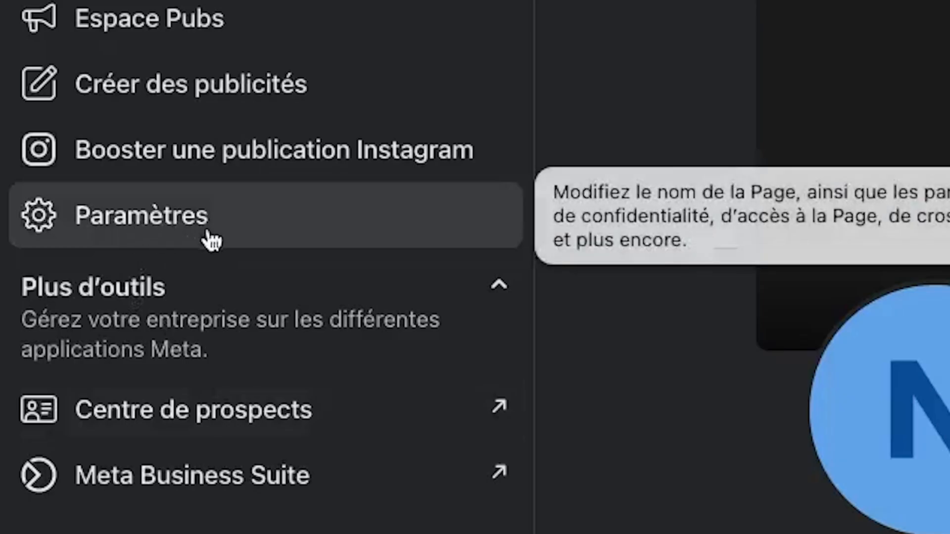
# Open the Instagram connection in the Neroxia Page's linked accounts settings.
pyautogui.click(213, 210)
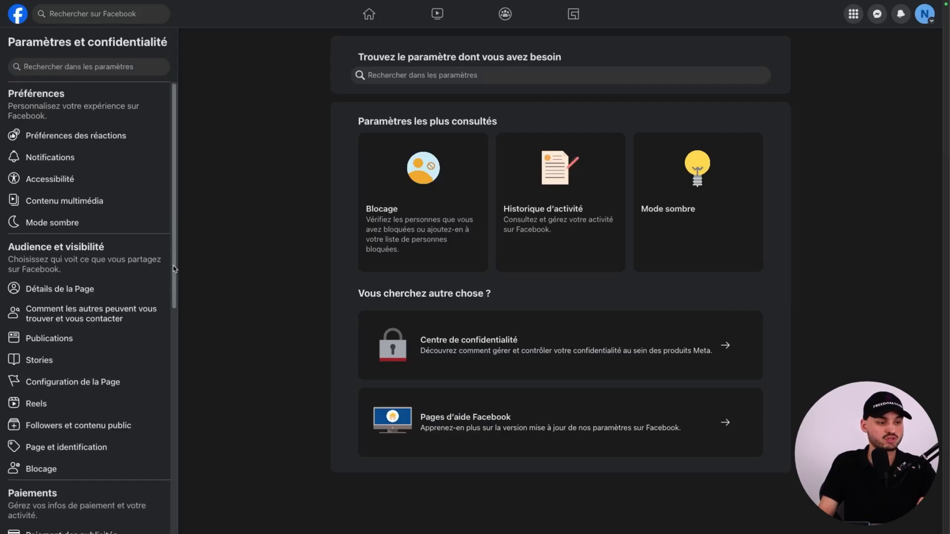
pyautogui.scroll(-2, 172, 287)
pyautogui.scroll(-3, 172, 297)
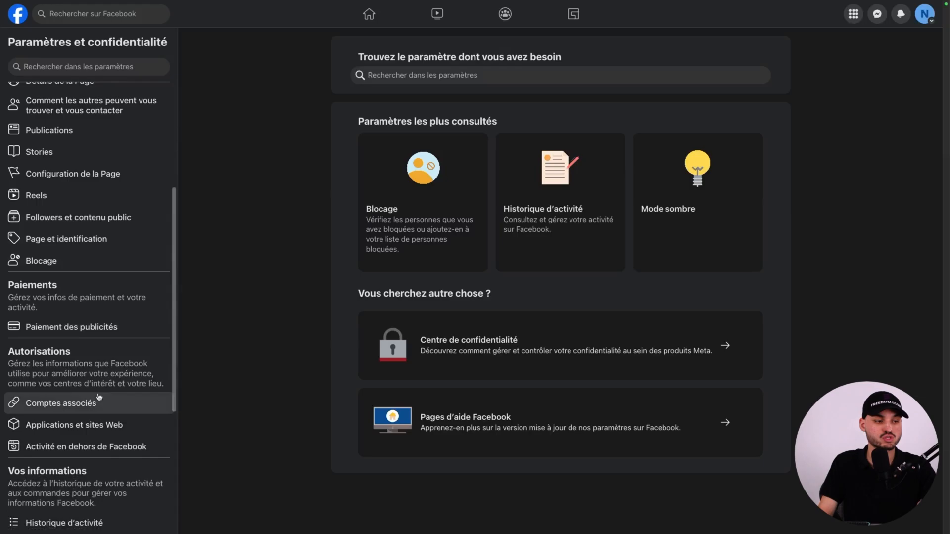
pyautogui.click(62, 404)
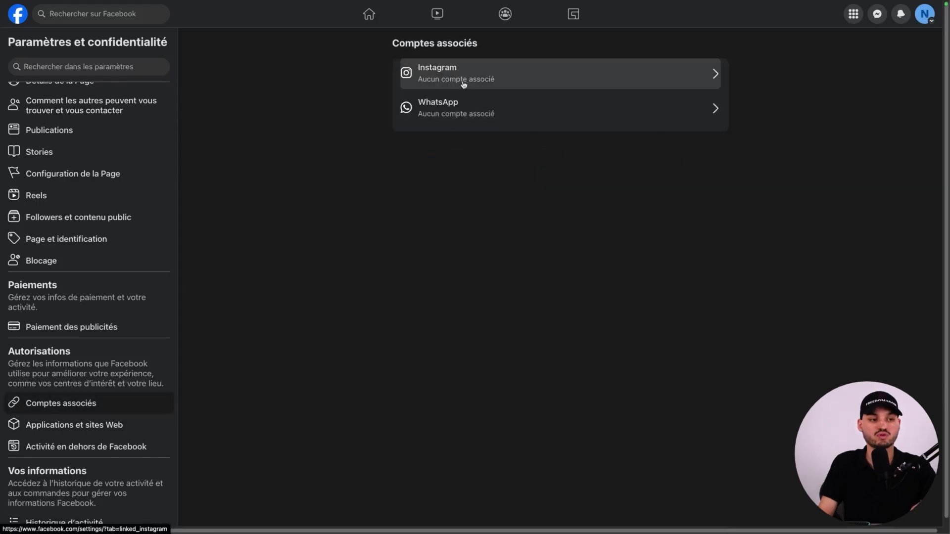
pyautogui.click(469, 82)
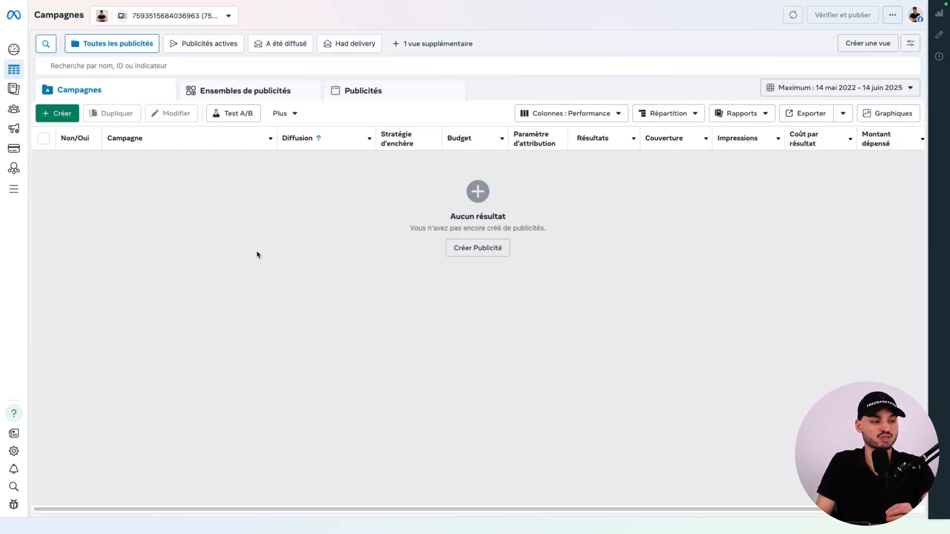
# Open the business settings of the portfolio from Meta Ads Manager.
pyautogui.moveTo(15, 211)
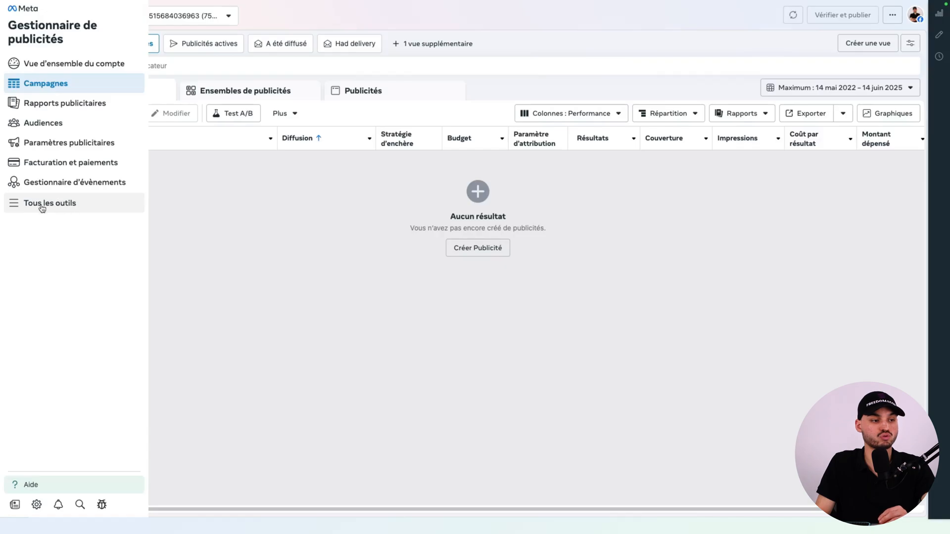
pyautogui.click(42, 208)
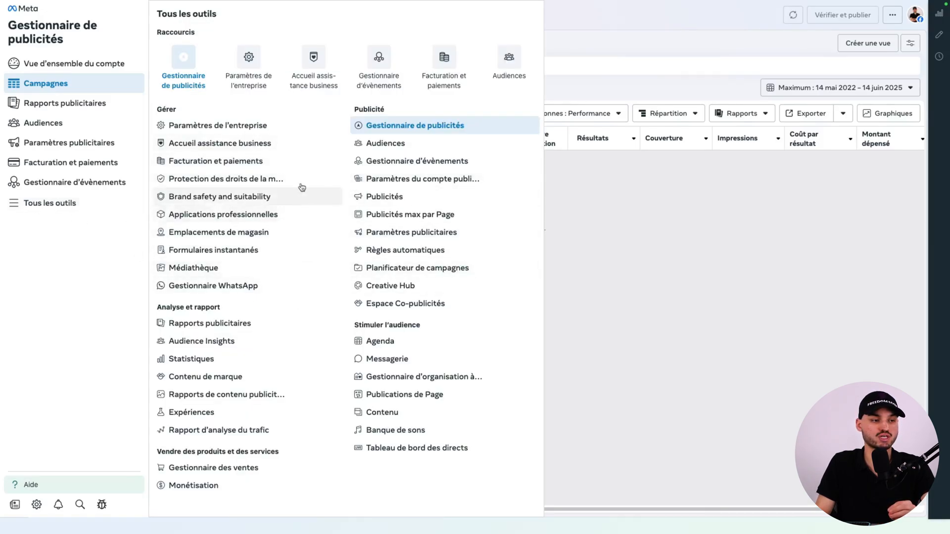
pyautogui.click(256, 74)
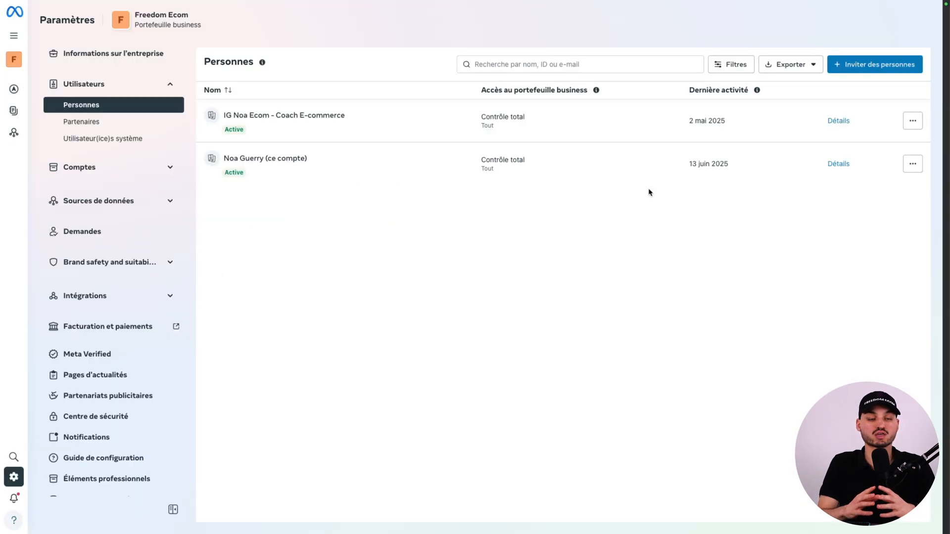
# Start an invitation to the Freedom Ecom portfolio with the person's e-mail address and grant full control (Tout).
pyautogui.click(864, 66)
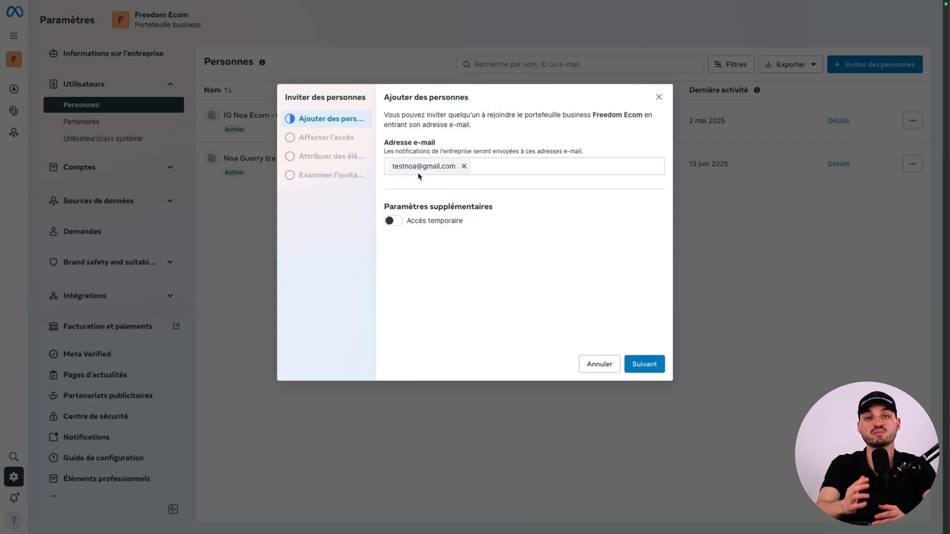
pyautogui.click(637, 365)
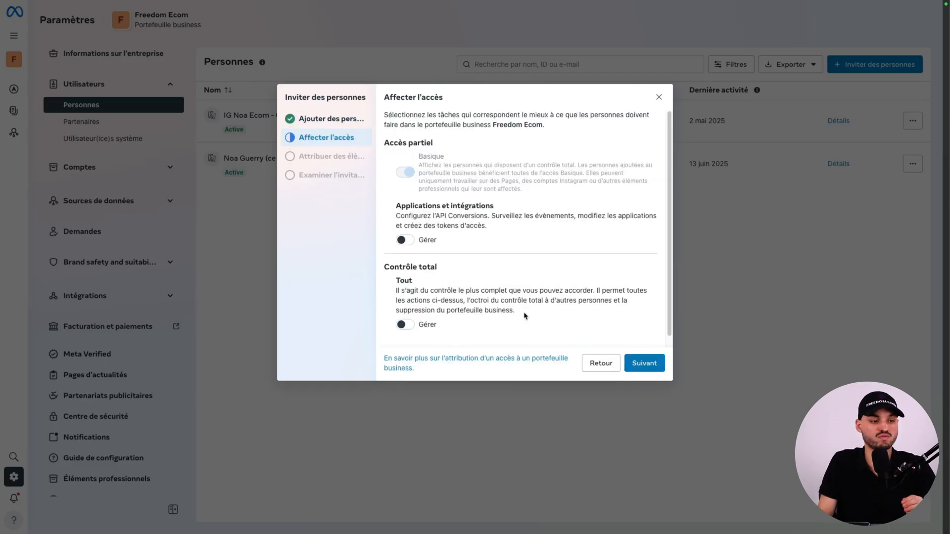
pyautogui.click(403, 323)
pyautogui.scroll(-1, 585, 314)
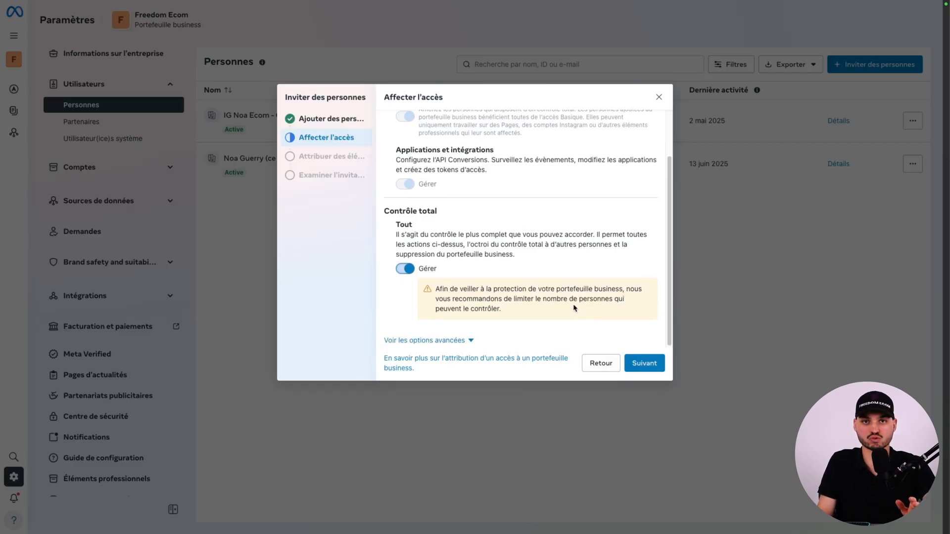
# Grant the invitee the advanced Finance permissions to view and manage, and continue to the asset assignment.
pyautogui.click(429, 340)
pyautogui.scroll(-2, 438, 280)
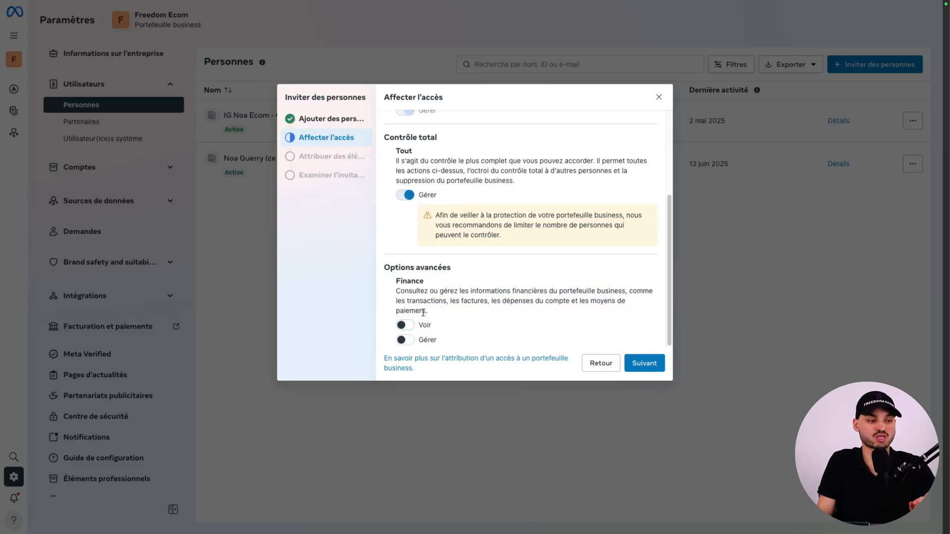
pyautogui.click(412, 326)
pyautogui.click(406, 341)
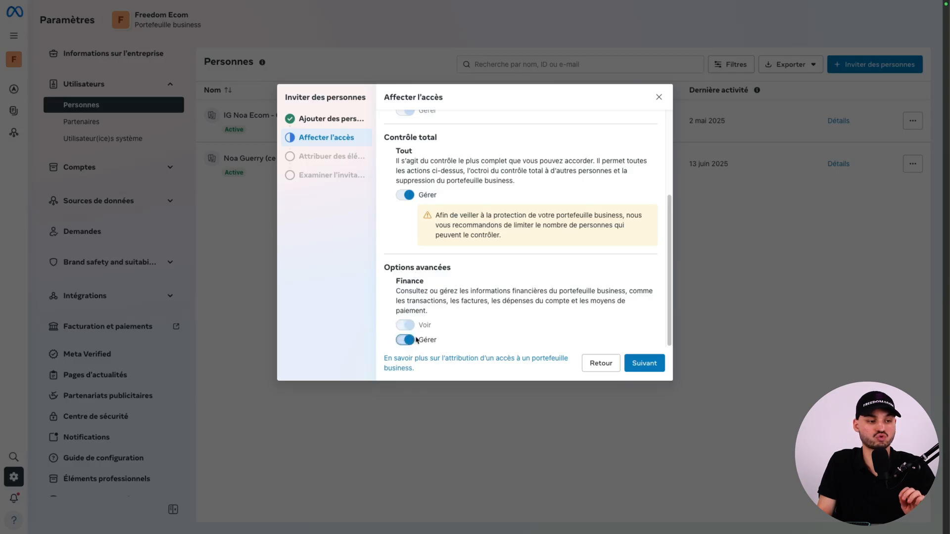
pyautogui.click(635, 363)
# Select the Noa Ecom and Coach Noa Ecom Facebook Pages as the assets for the invitee.
pyautogui.click(428, 164)
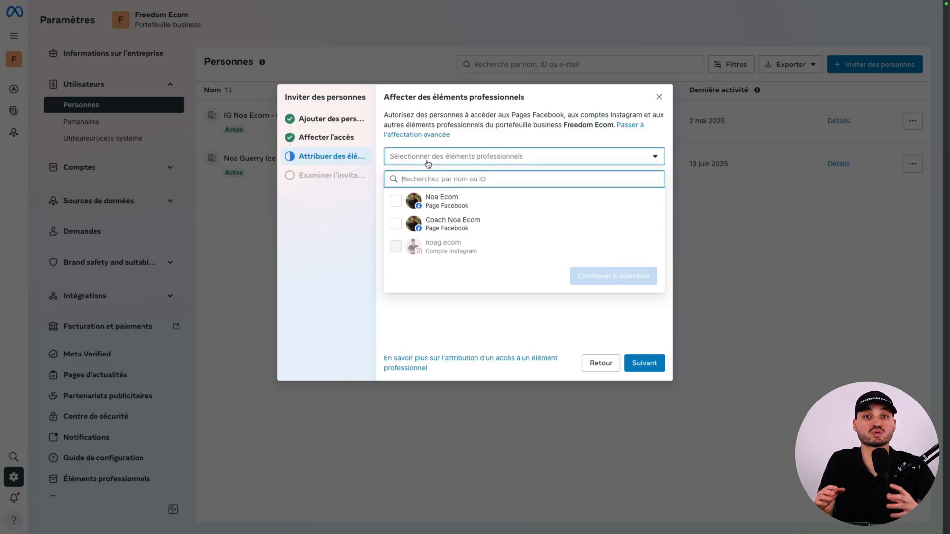
pyautogui.click(424, 198)
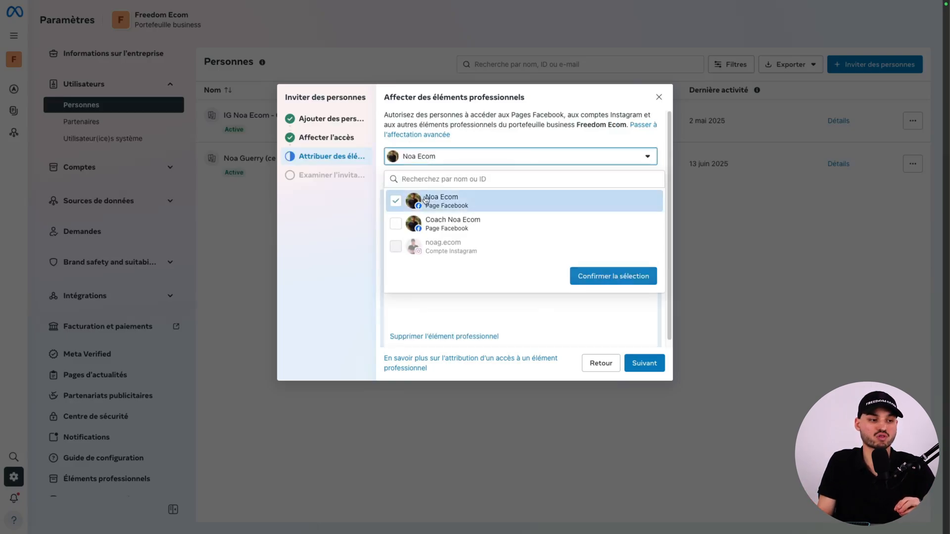
pyautogui.click(436, 225)
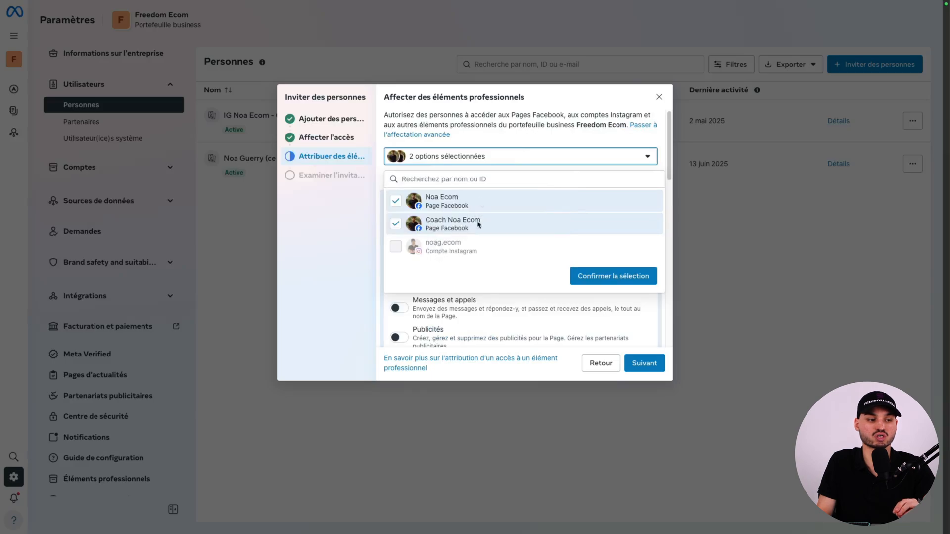
pyautogui.click(599, 277)
# Give the invitee full control (Tout) of both the Noa Ecom and Coach Noa Ecom Pages.
pyautogui.scroll(-3, 538, 240)
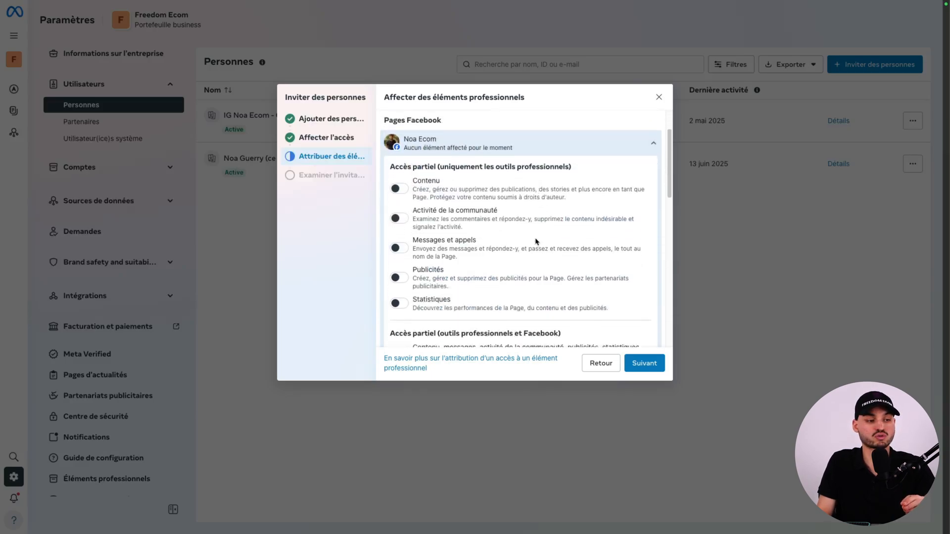
pyautogui.scroll(-2, 611, 212)
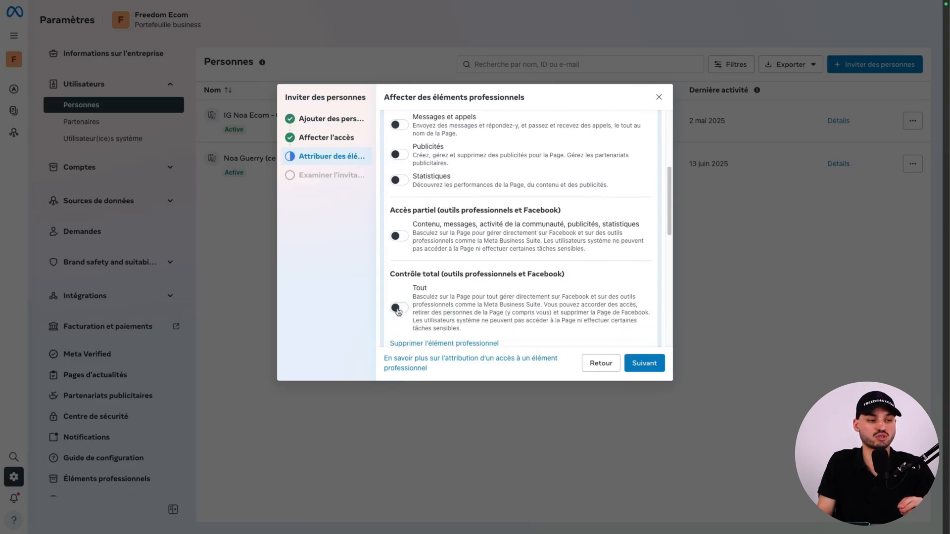
pyautogui.click(397, 309)
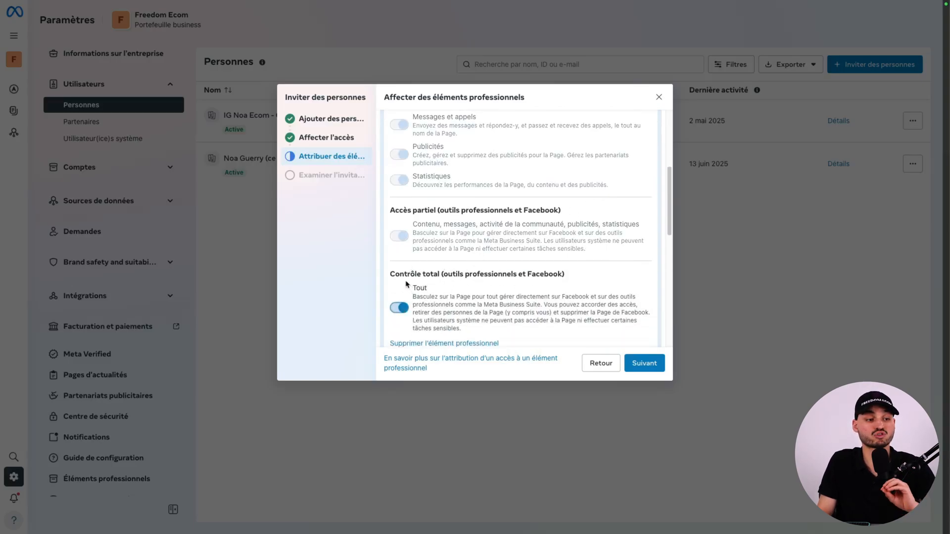
pyautogui.scroll(-6, 405, 283)
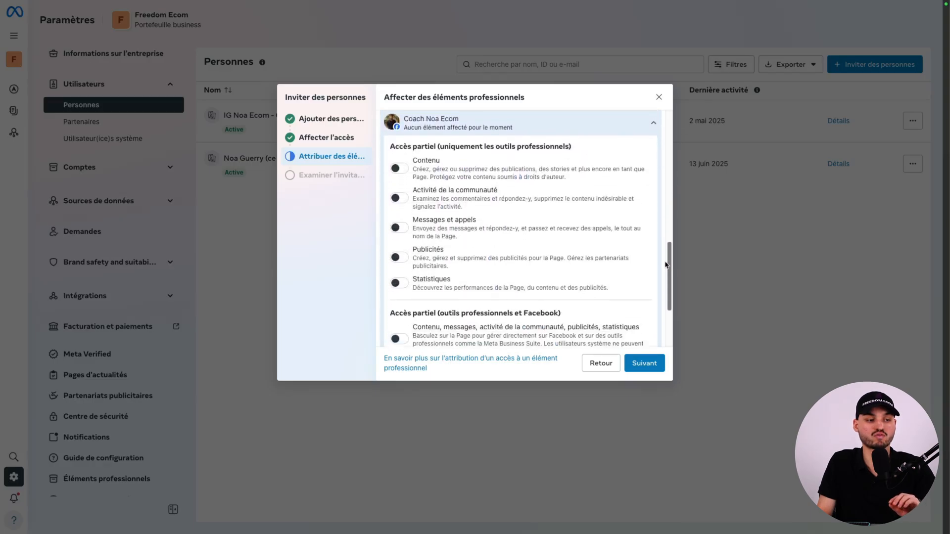
pyautogui.scroll(-2, 665, 283)
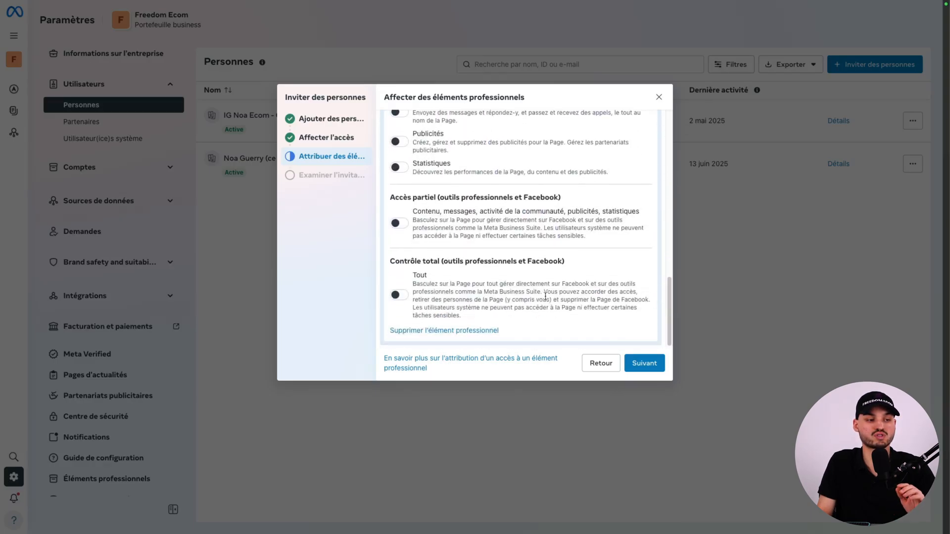
pyautogui.click(399, 297)
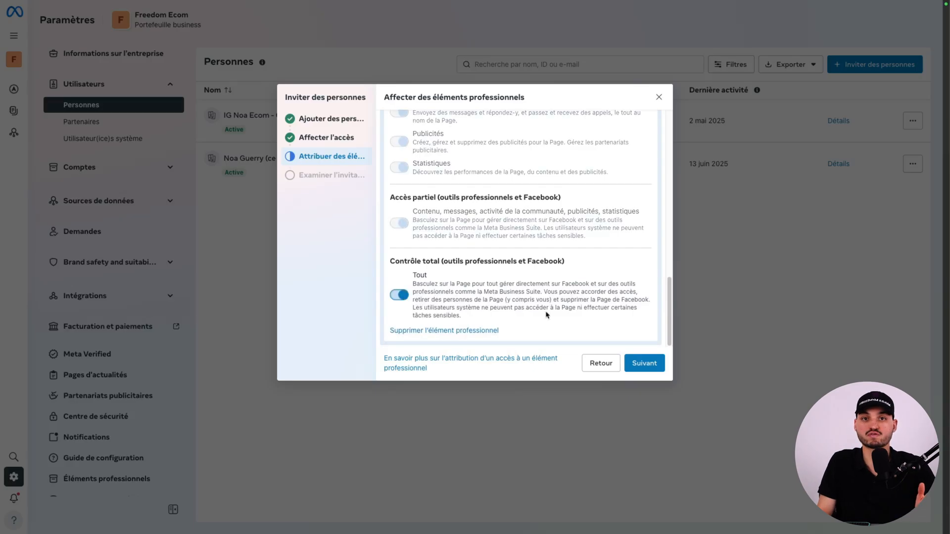
# Review and send the portfolio invitation, and close the invitation dialog.
pyautogui.click(631, 365)
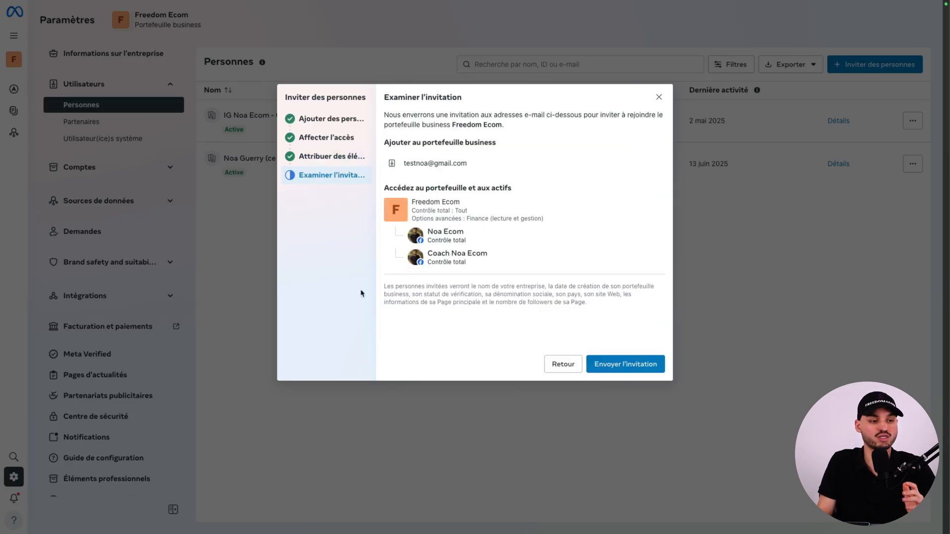
pyautogui.click(626, 366)
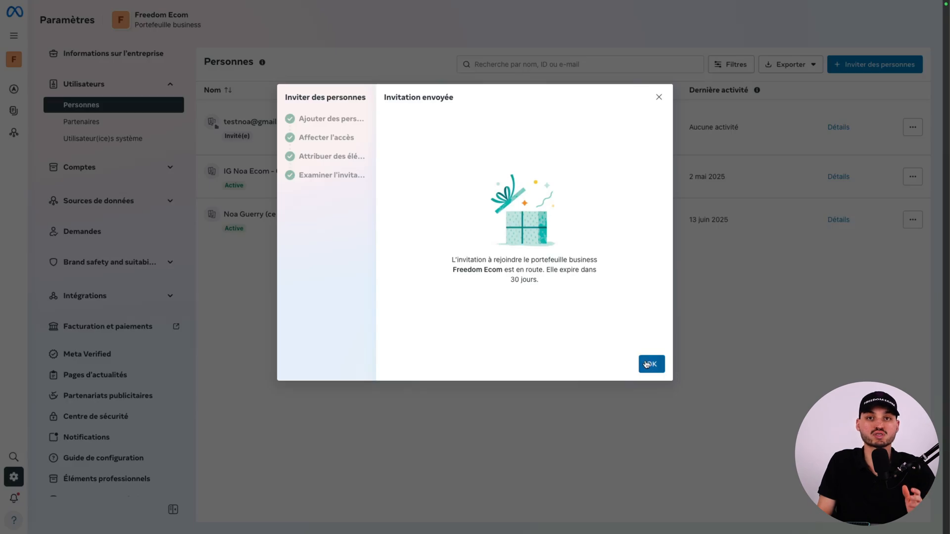
pyautogui.click(651, 365)
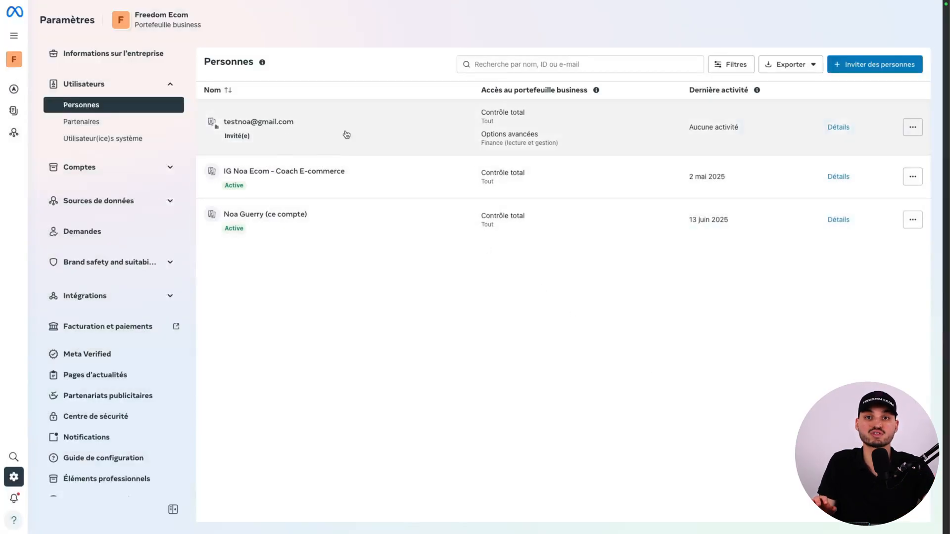
# Start adding an existing Facebook Page to the portfolio and select the Neroxia Page using its copied URL.
pyautogui.click(171, 170)
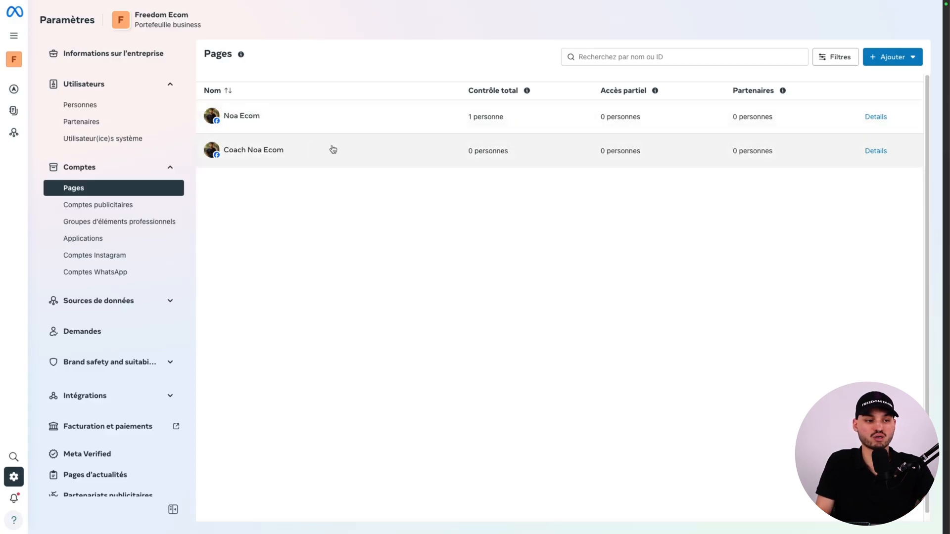
pyautogui.click(889, 61)
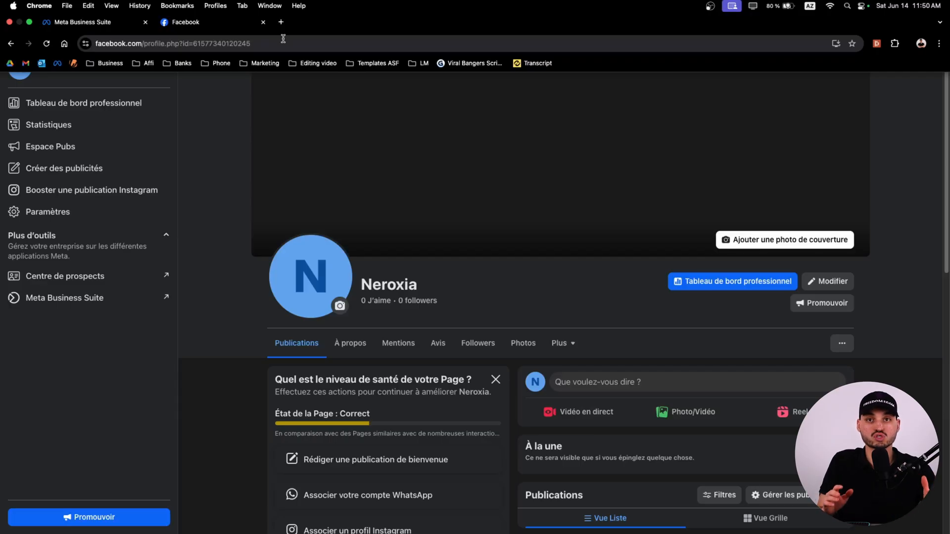
pyautogui.click(282, 39)
pyautogui.hotkey('ctrl', 'c')
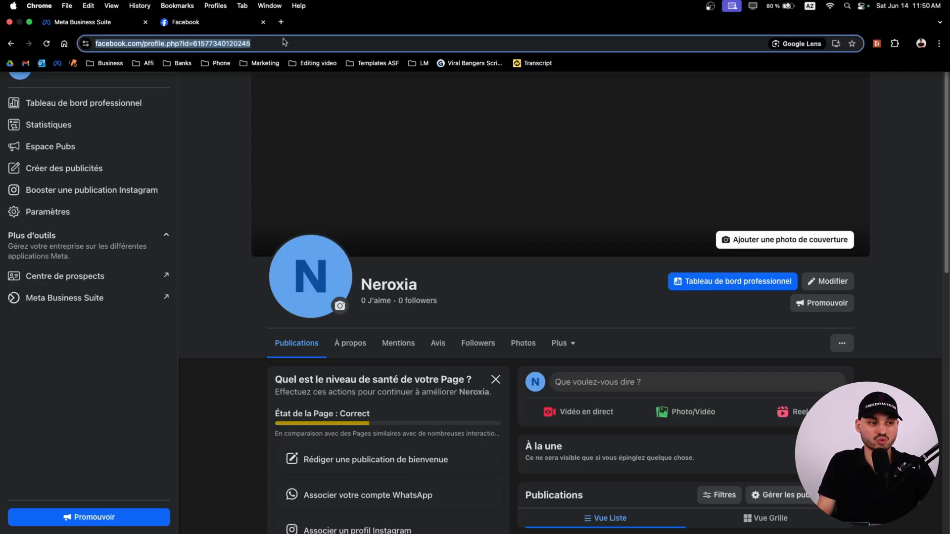
pyautogui.rightClick(158, 44)
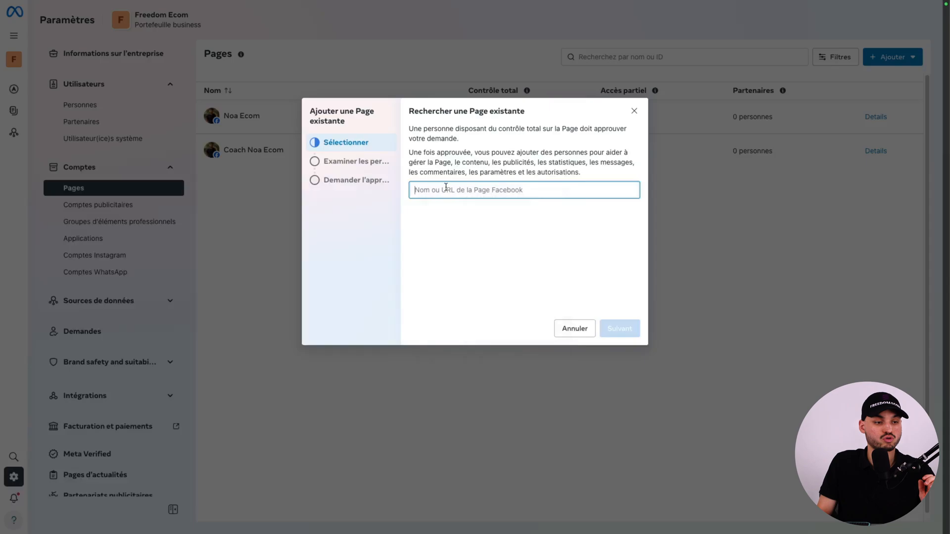
pyautogui.rightClick(447, 188)
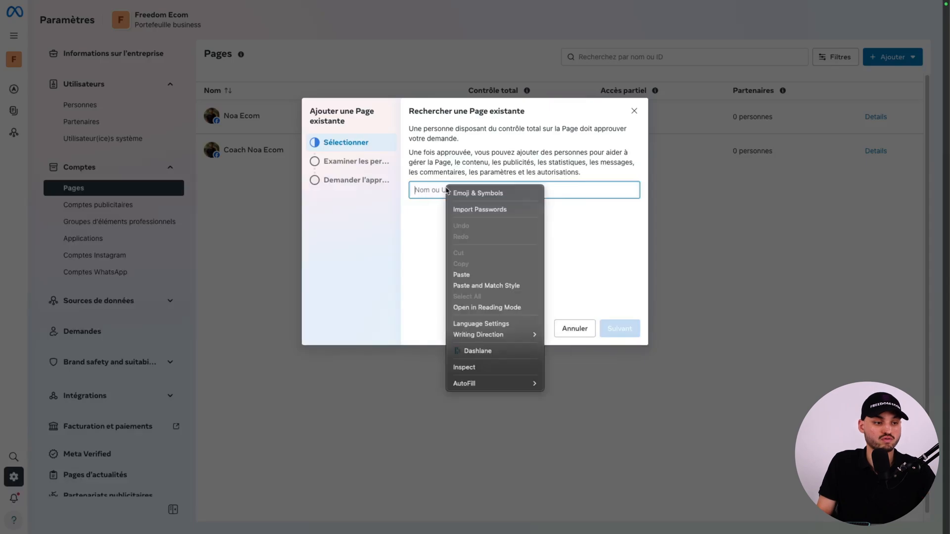
pyautogui.click(468, 274)
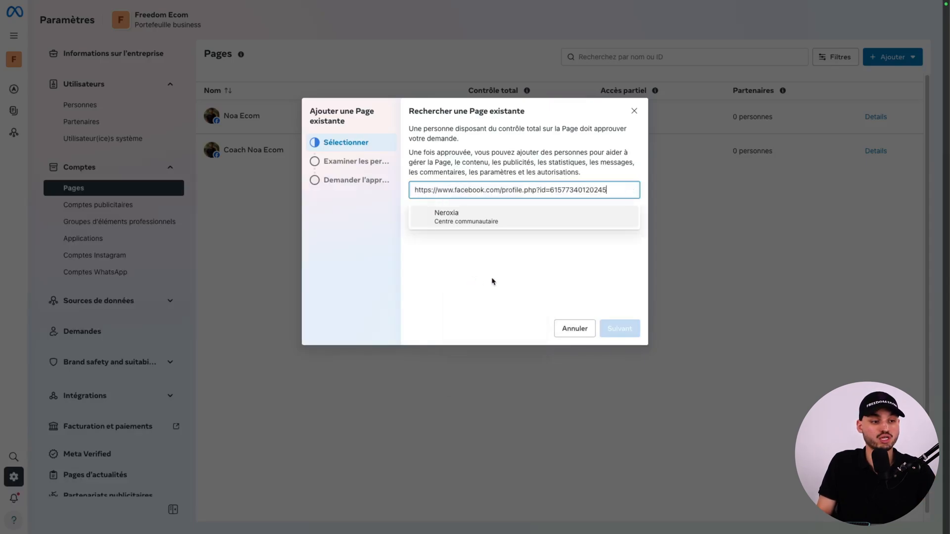
pyautogui.click(452, 219)
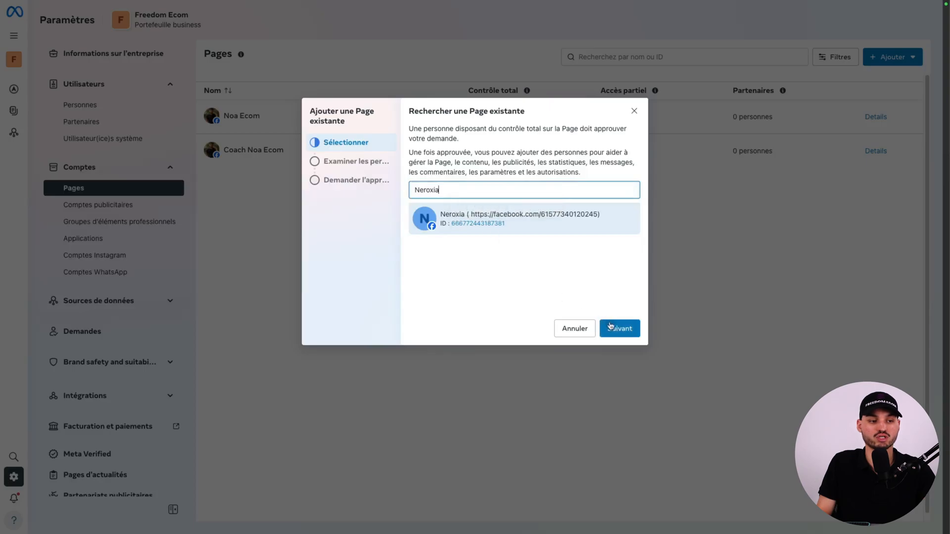
# Review who has access to the Neroxia Page, accept the terms and claim the Page for the Freedom Ecom portfolio.
pyautogui.click(614, 329)
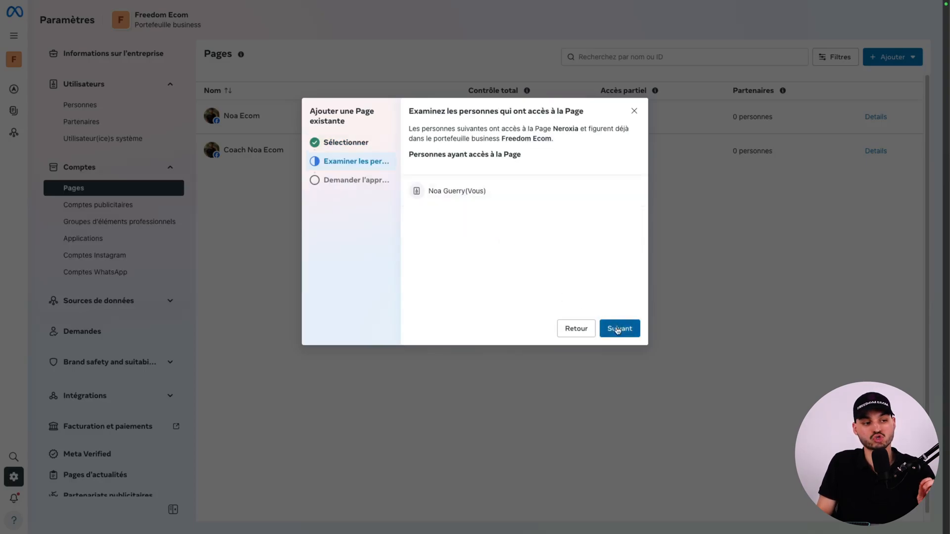
pyautogui.click(617, 331)
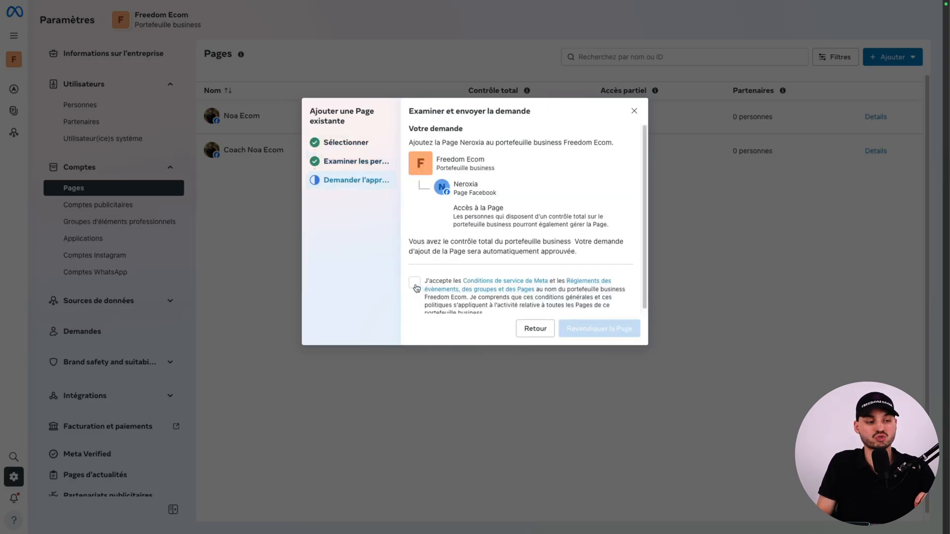
pyautogui.click(415, 285)
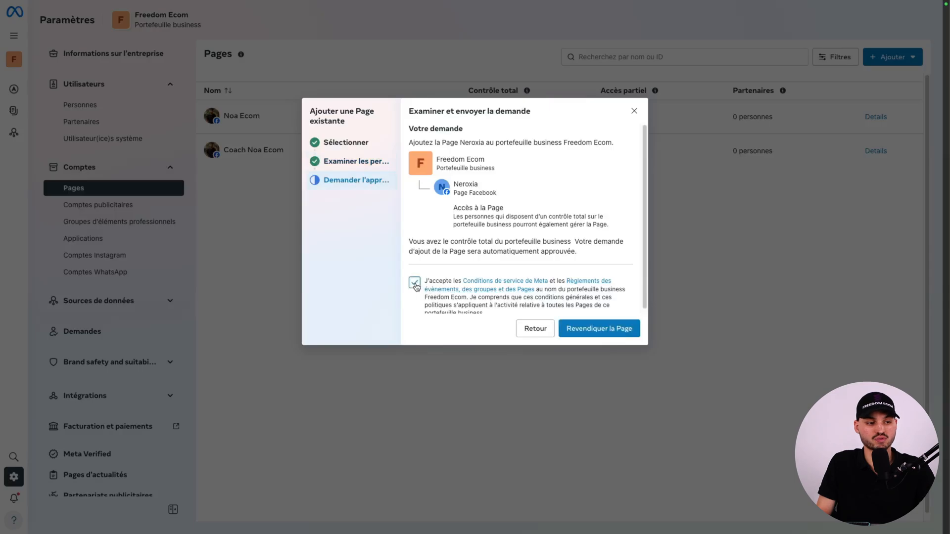
pyautogui.click(589, 330)
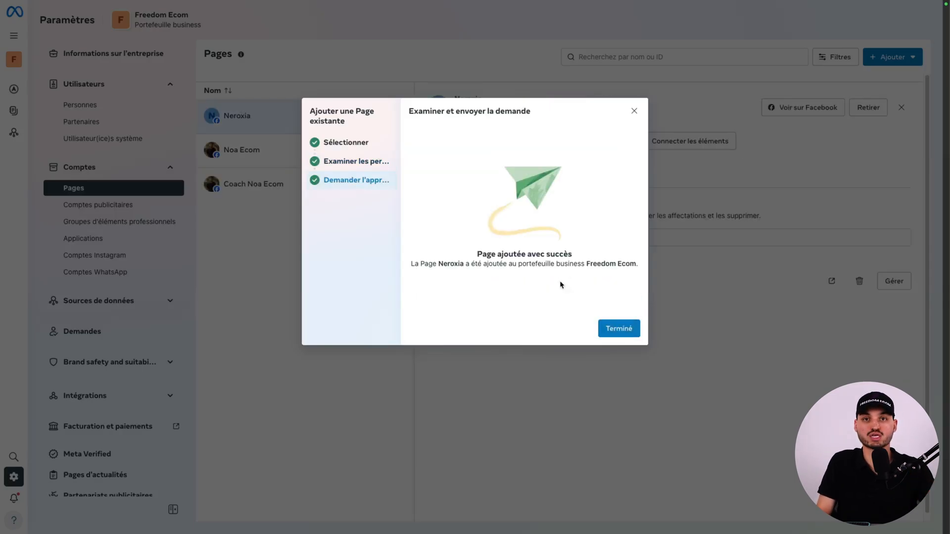
pyautogui.click(618, 330)
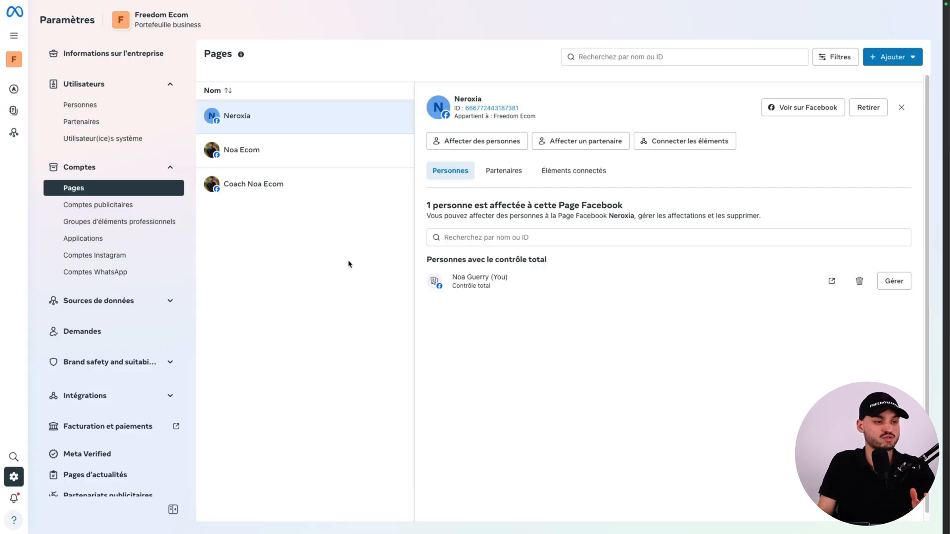
# Set up a new ad account named France 1 with the Europe/Paris time zone and the currency EUR — Euro.
pyautogui.click(101, 205)
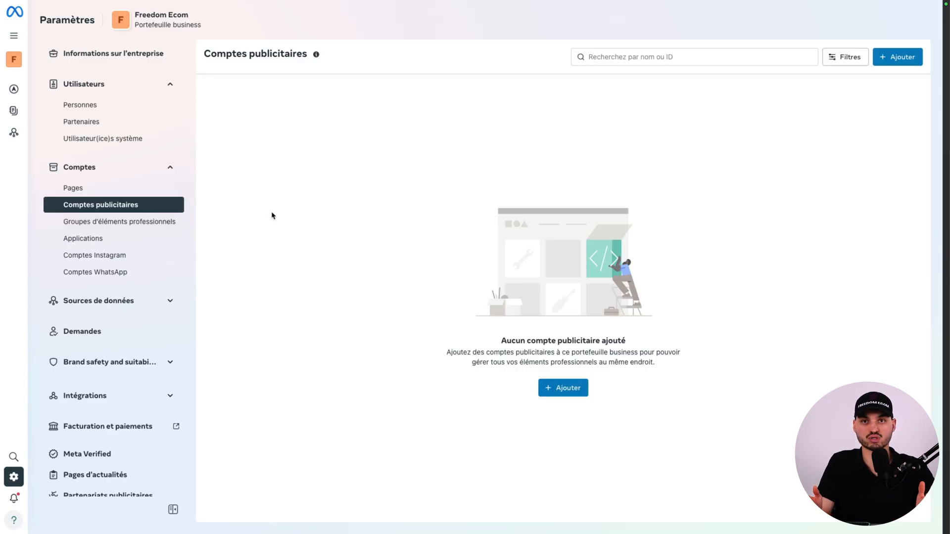
pyautogui.click(562, 390)
pyautogui.click(445, 164)
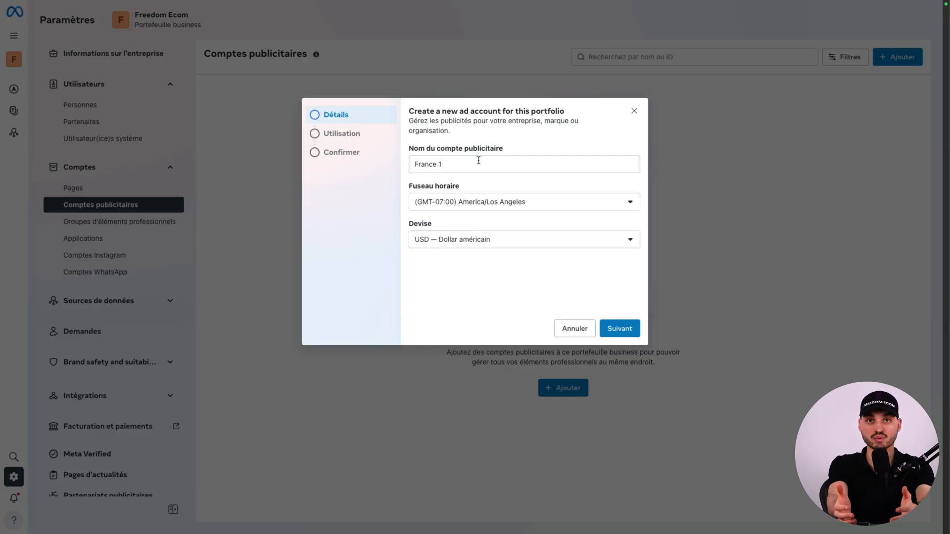
pyautogui.click(494, 201)
pyautogui.write('paris')
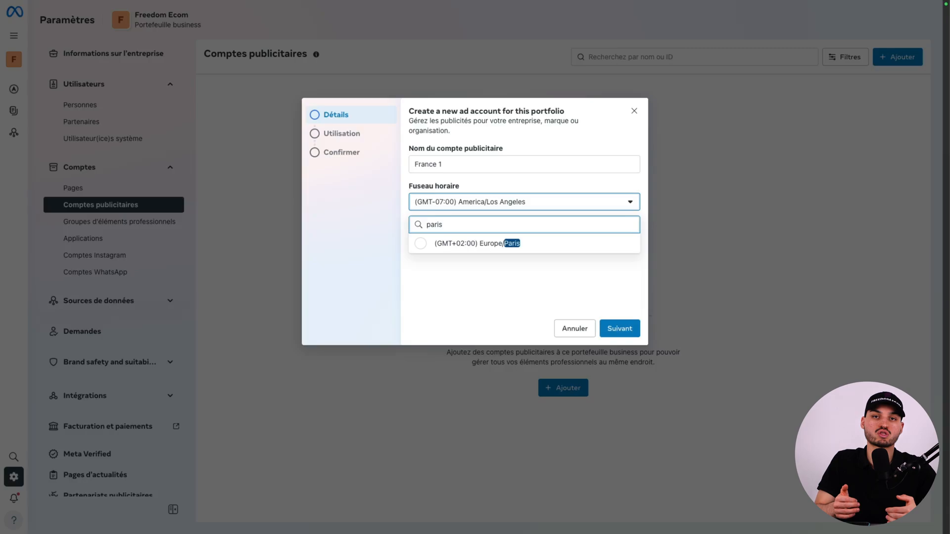
pyautogui.click(456, 244)
pyautogui.click(495, 239)
pyautogui.scroll(-3, 463, 346)
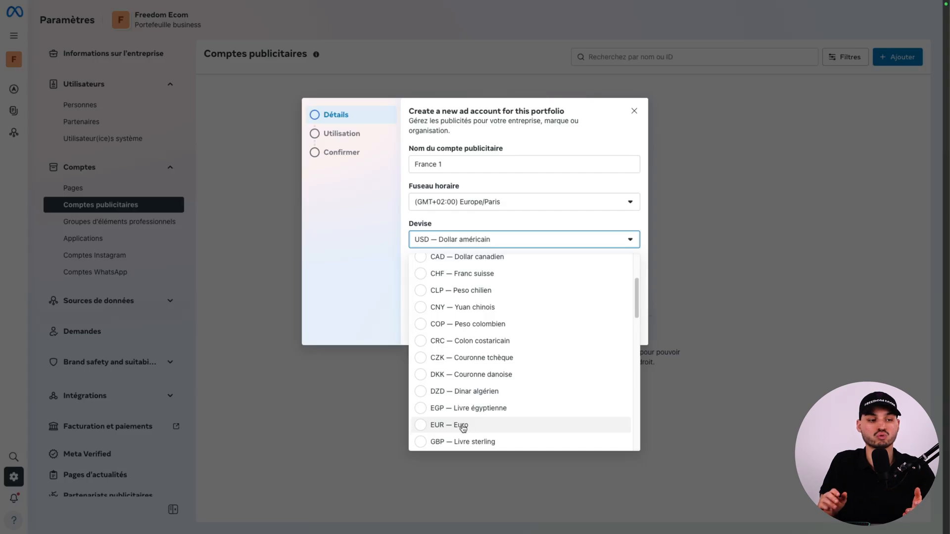
pyautogui.click(462, 426)
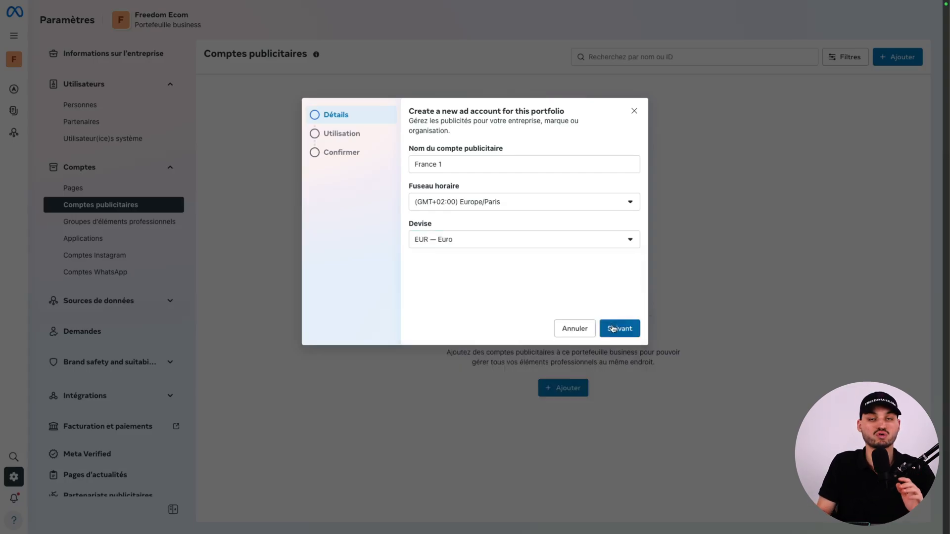
pyautogui.click(614, 329)
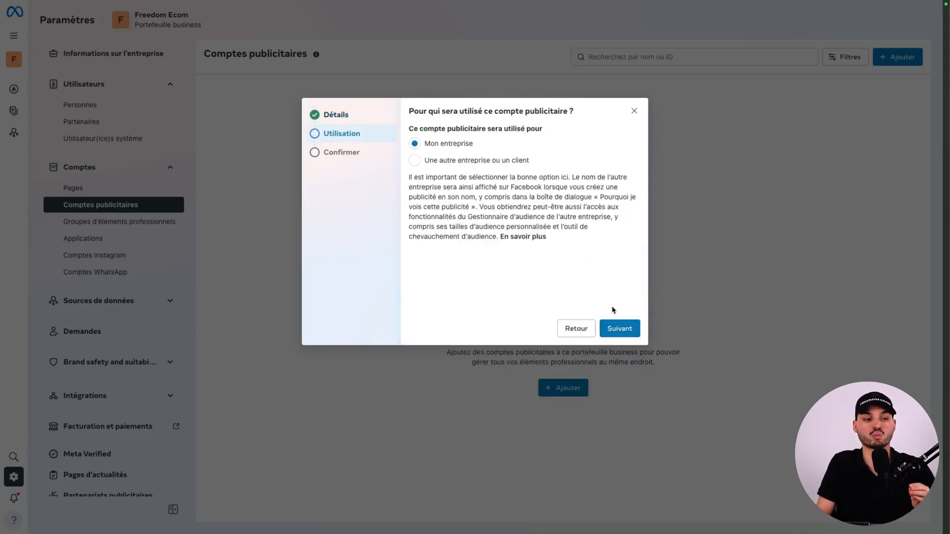
# Assign the ad account's use to Mon entreprise, accept Meta's terms and create the account.
pyautogui.click(618, 328)
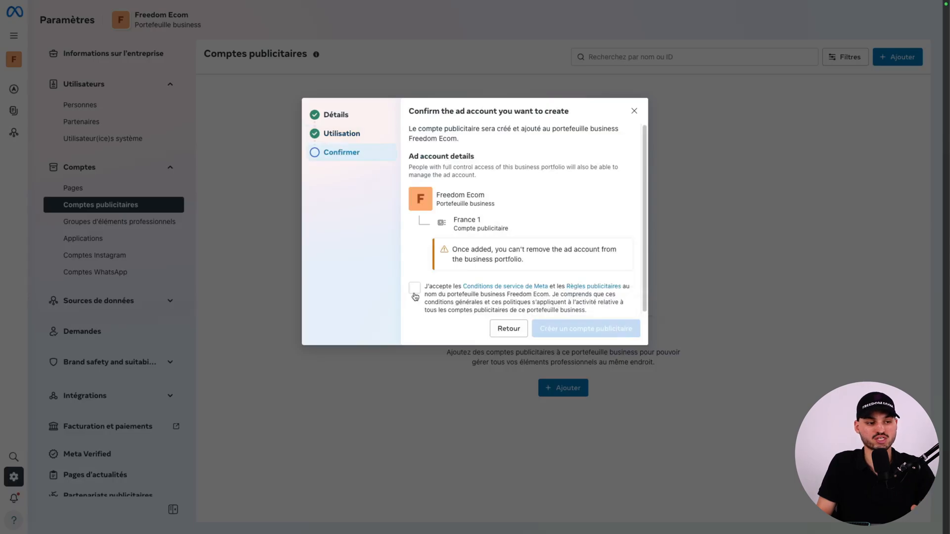
pyautogui.click(414, 291)
pyautogui.click(576, 333)
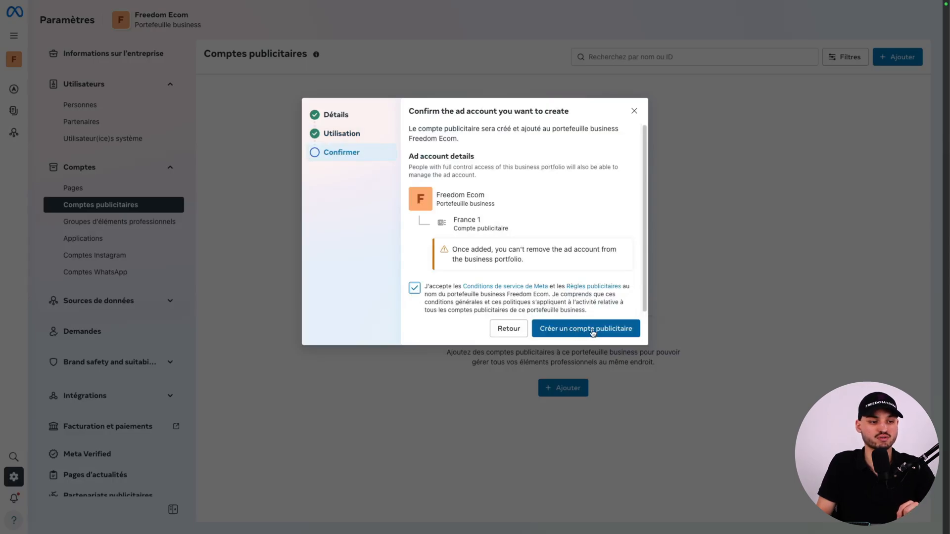
pyautogui.click(612, 329)
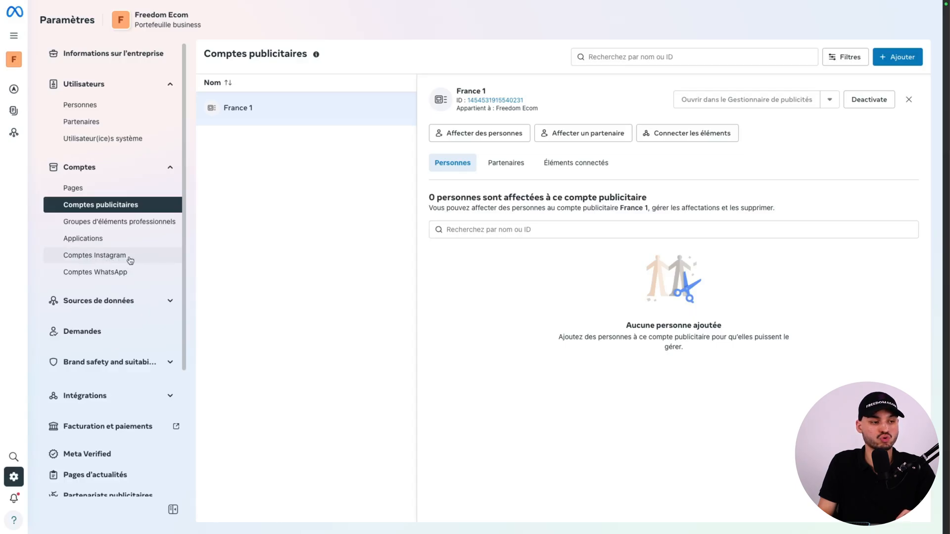
# Try to claim an Instagram account for the portfolio, accepting Instagram's terms.
pyautogui.click(117, 255)
pyautogui.click(897, 56)
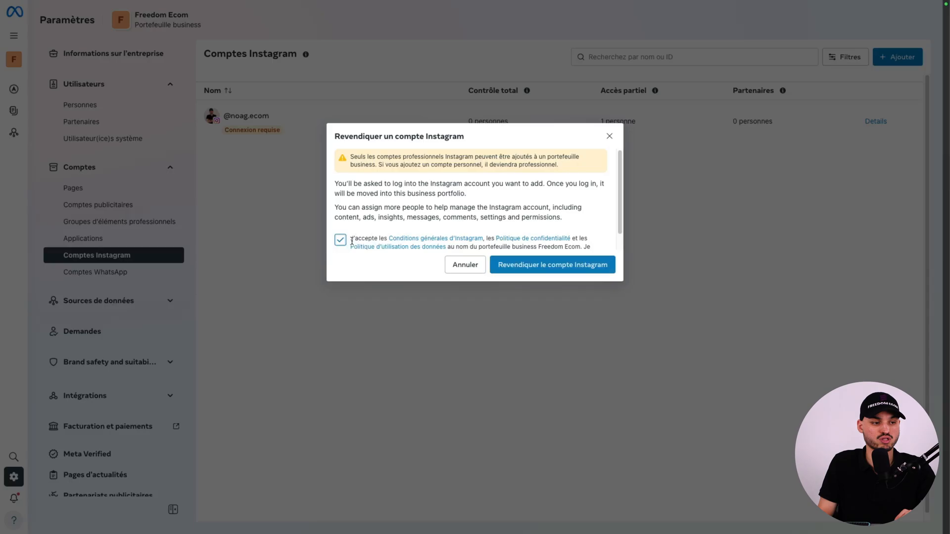
pyautogui.click(515, 269)
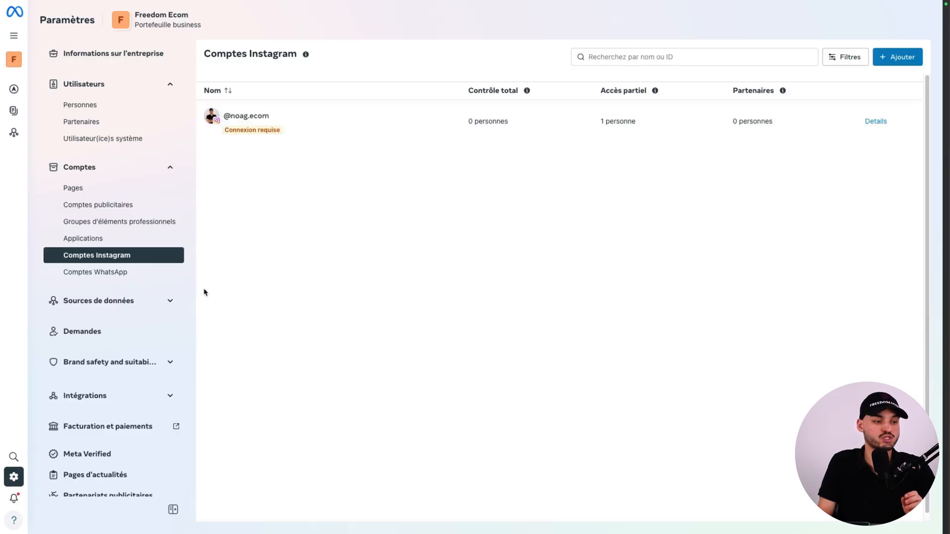
# Create a dataset named Pixel Neroxia 1 without the free Conversions API gateway demo, and dismiss the creation dialog.
pyautogui.click(126, 307)
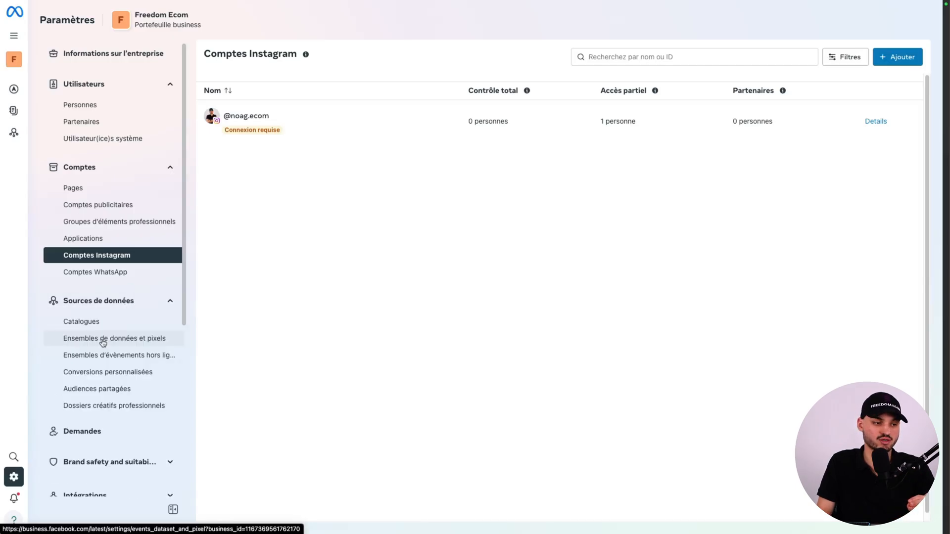
pyautogui.click(105, 341)
pyautogui.click(564, 392)
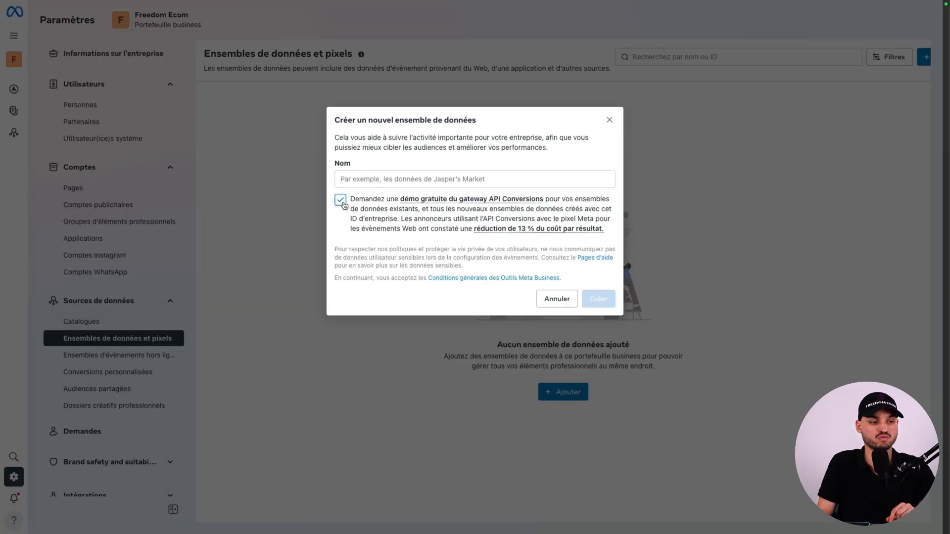
pyautogui.click(403, 179)
pyautogui.write('Pixel Neroxia 1')
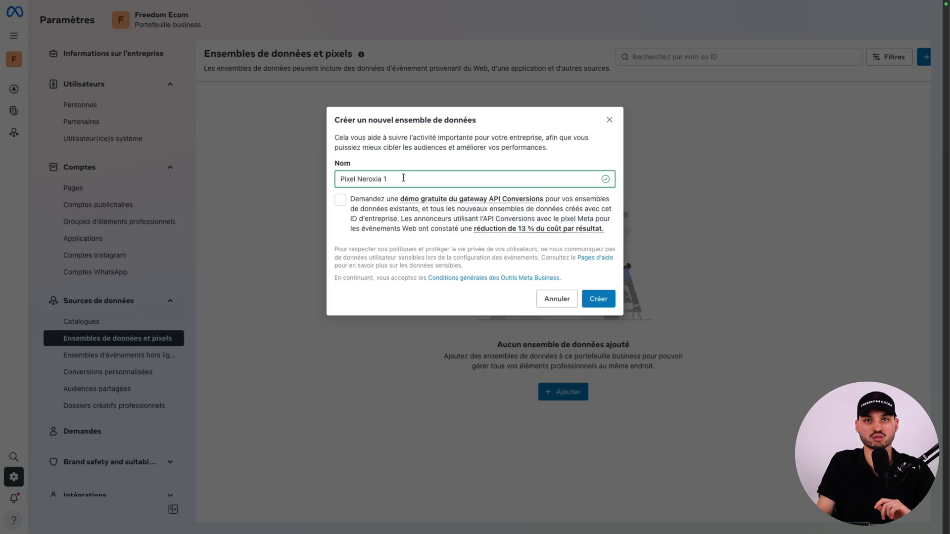
pyautogui.click(598, 298)
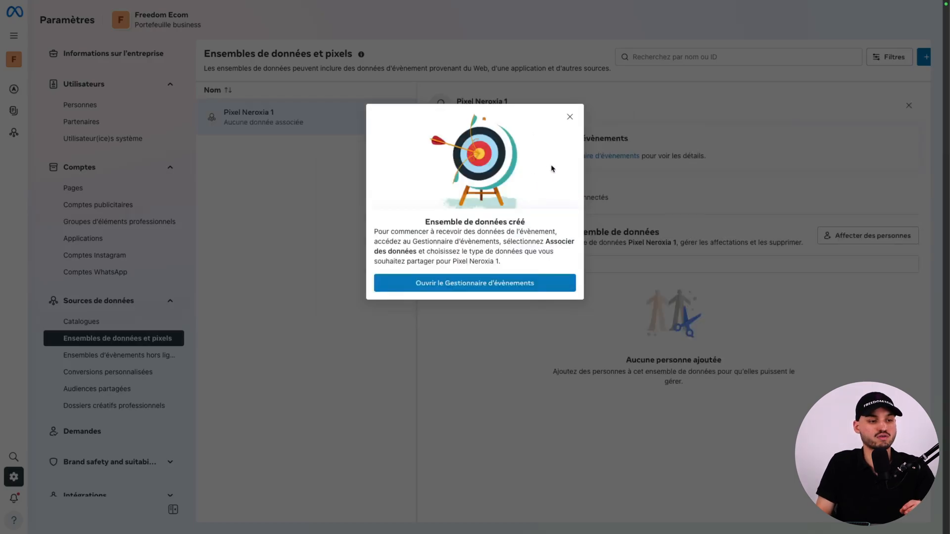
pyautogui.click(569, 117)
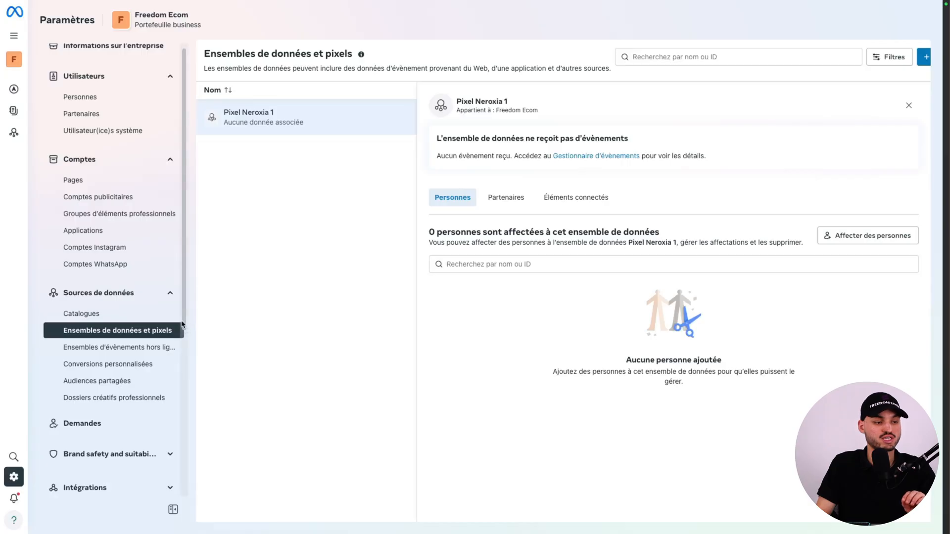
# Assign yourself the finance editor role and proceed with adding a debit or credit card for France in US dollars.
pyautogui.scroll(-5, 182, 324)
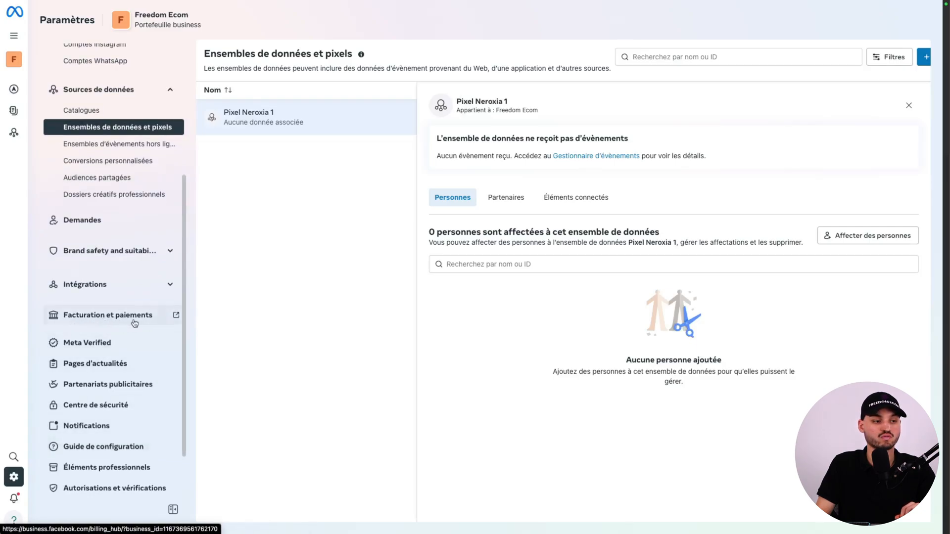
pyautogui.click(99, 319)
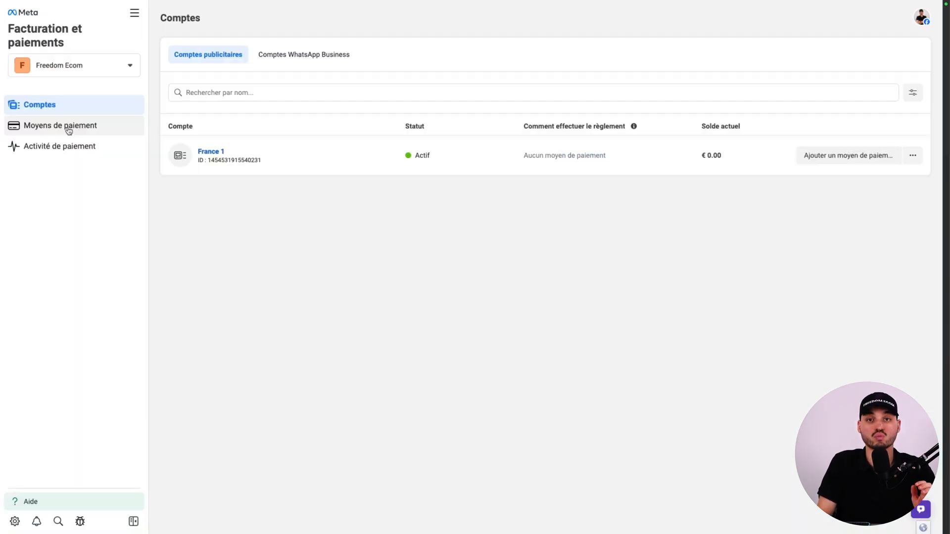
pyautogui.click(69, 129)
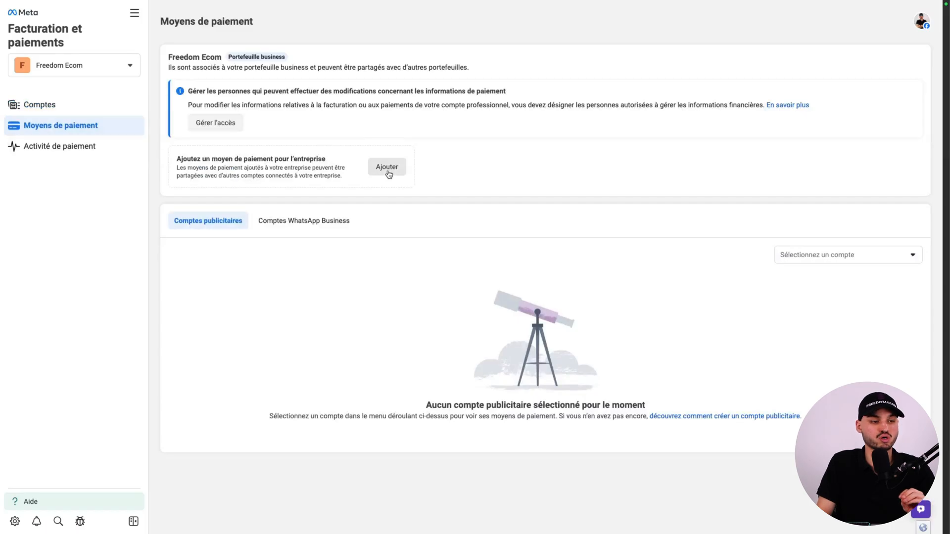
pyautogui.click(388, 172)
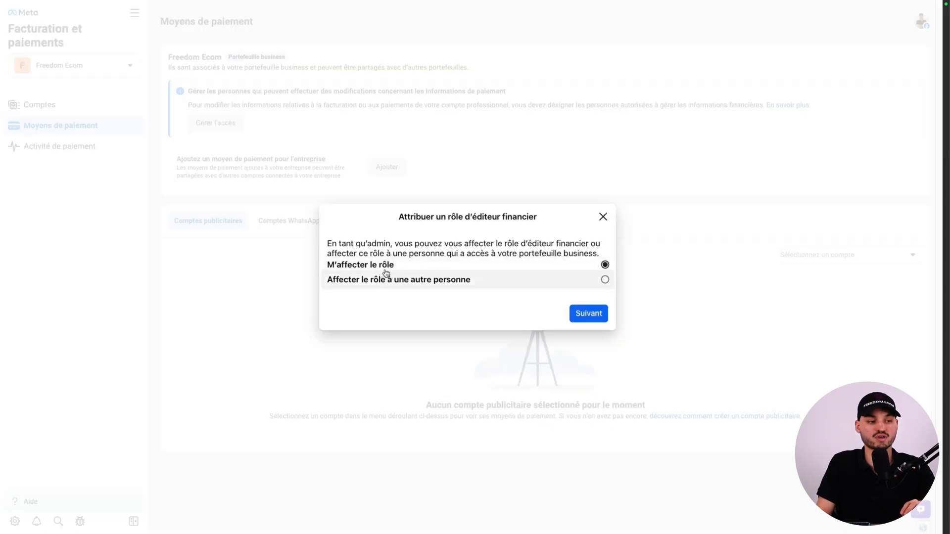
pyautogui.click(589, 314)
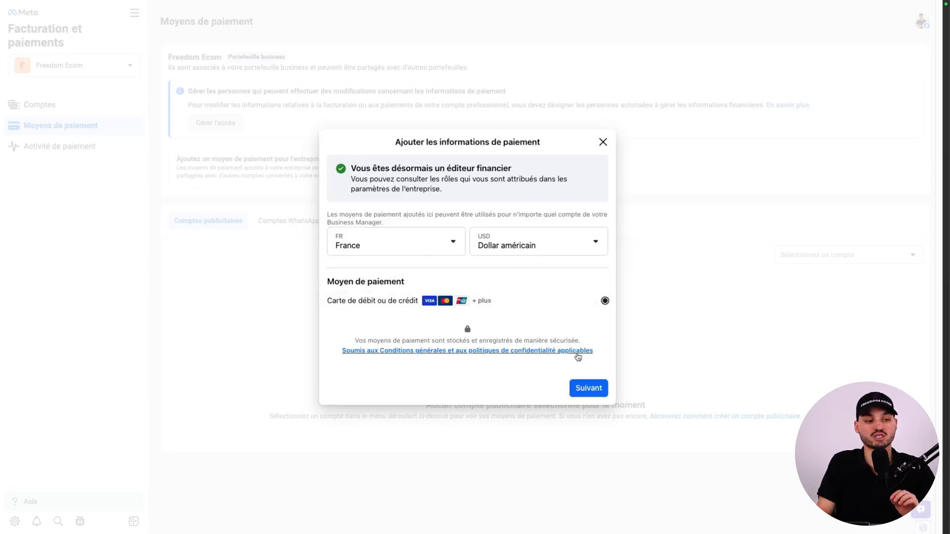
pyautogui.click(588, 387)
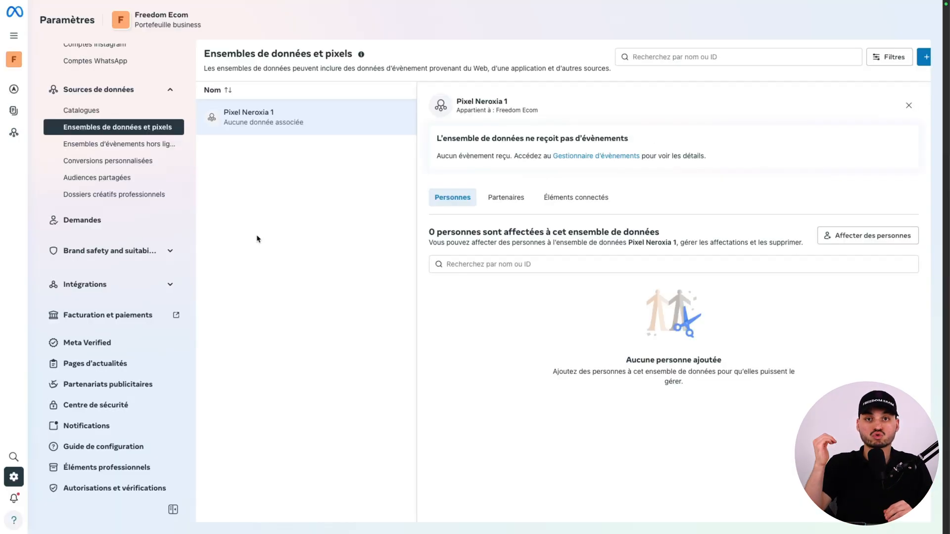
# Open the invited person's asset assignment and select all Pages with full control (Tout).
pyautogui.scroll(5, 146, 241)
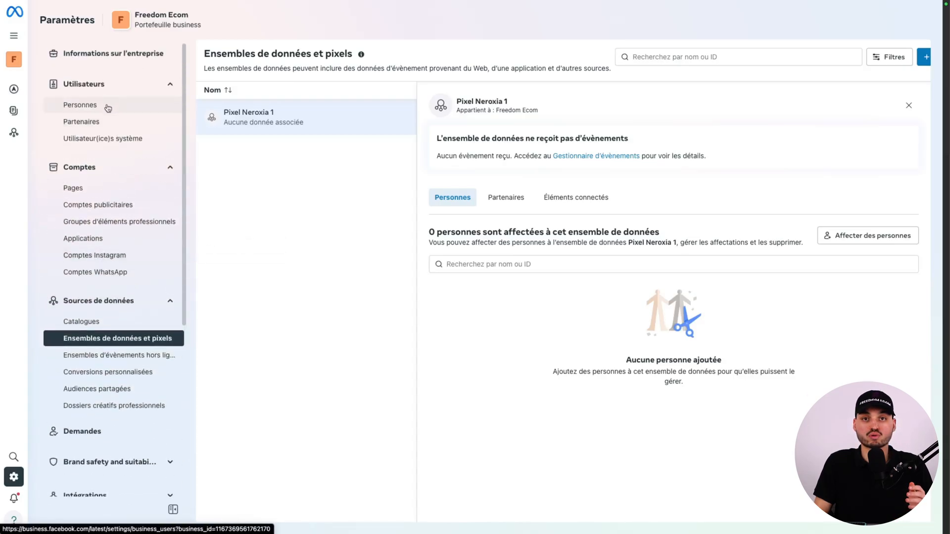
pyautogui.click(107, 107)
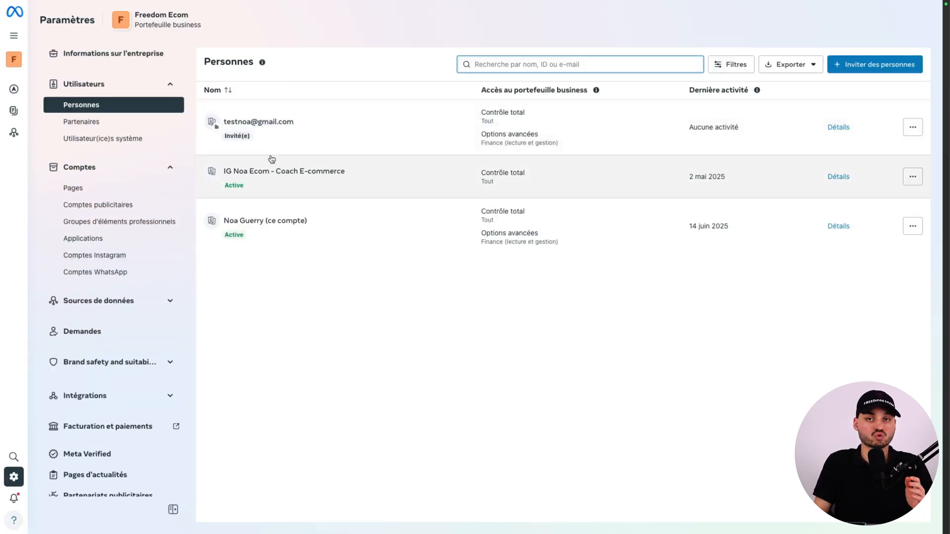
pyautogui.click(280, 133)
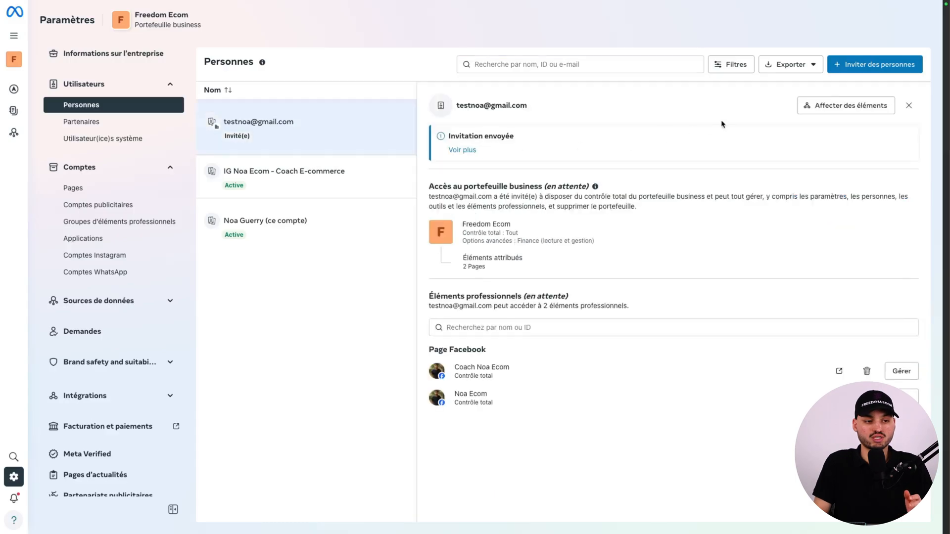
pyautogui.click(823, 106)
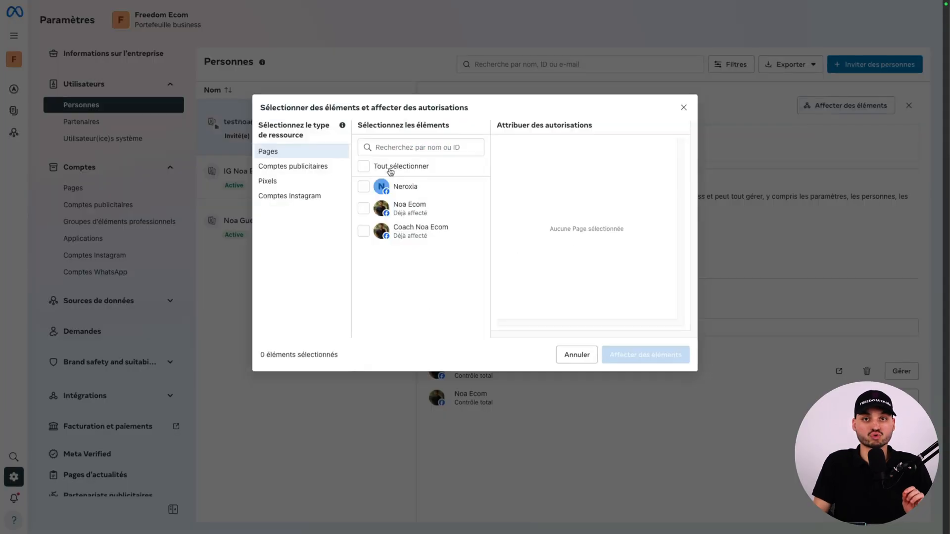
pyautogui.click(391, 171)
pyautogui.scroll(-5, 591, 232)
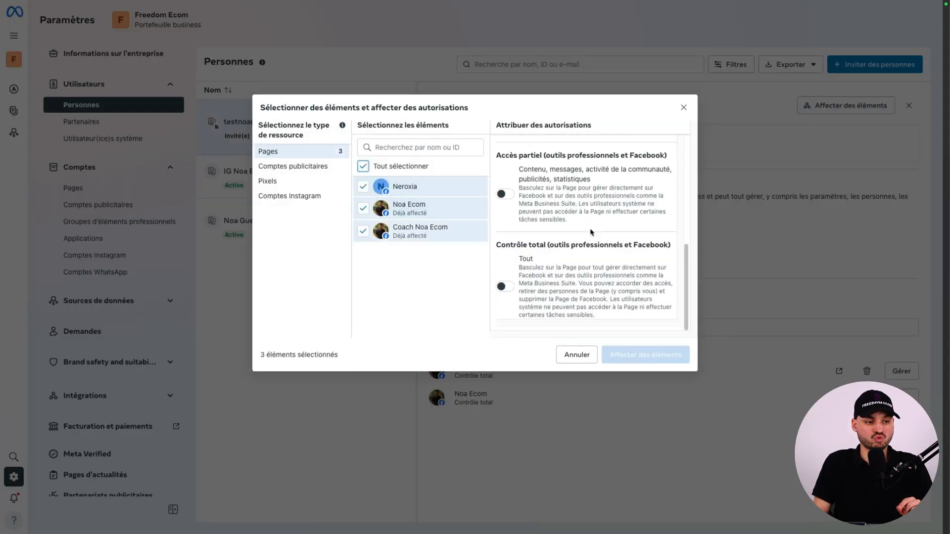
pyautogui.click(505, 287)
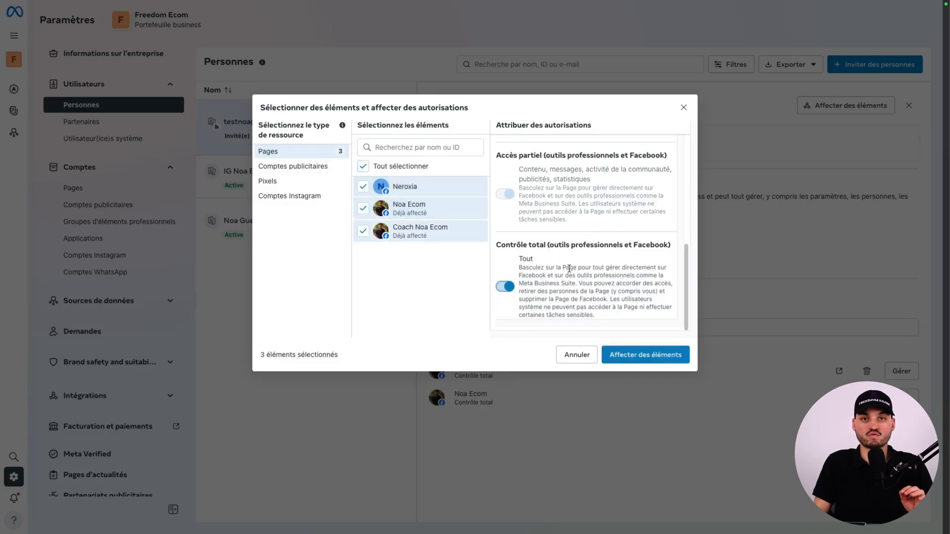
pyautogui.scroll(5, 568, 269)
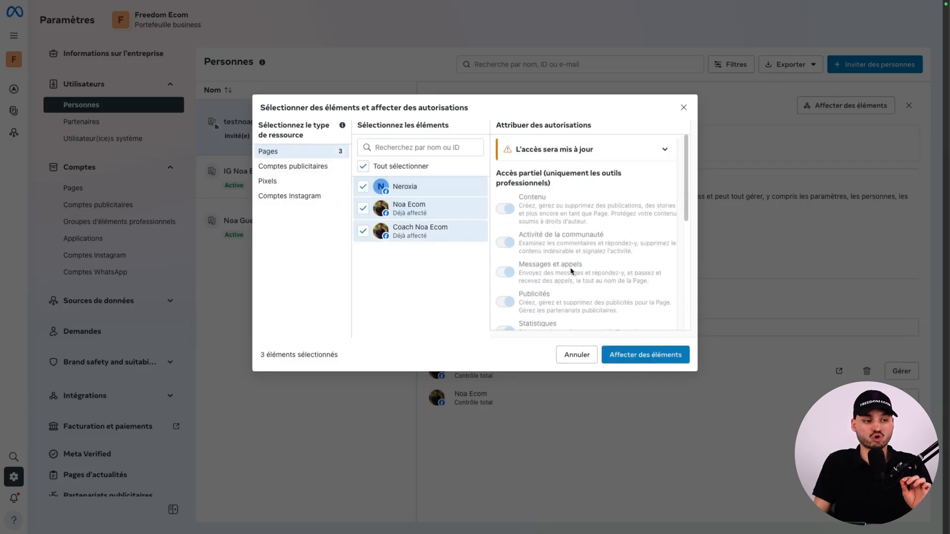
# Add the France 1 ad account with full control to the invited person's assets and complete the assignment.
pyautogui.click(293, 168)
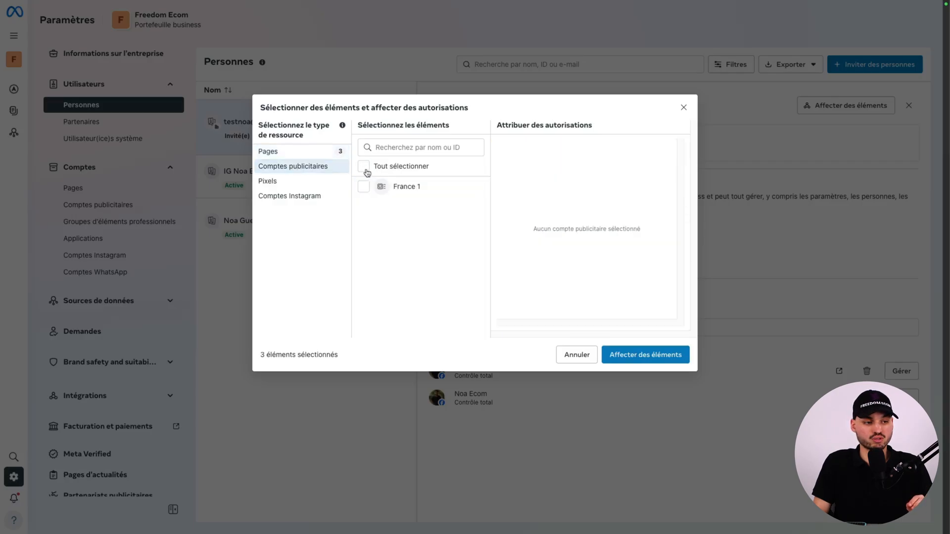
pyautogui.click(366, 170)
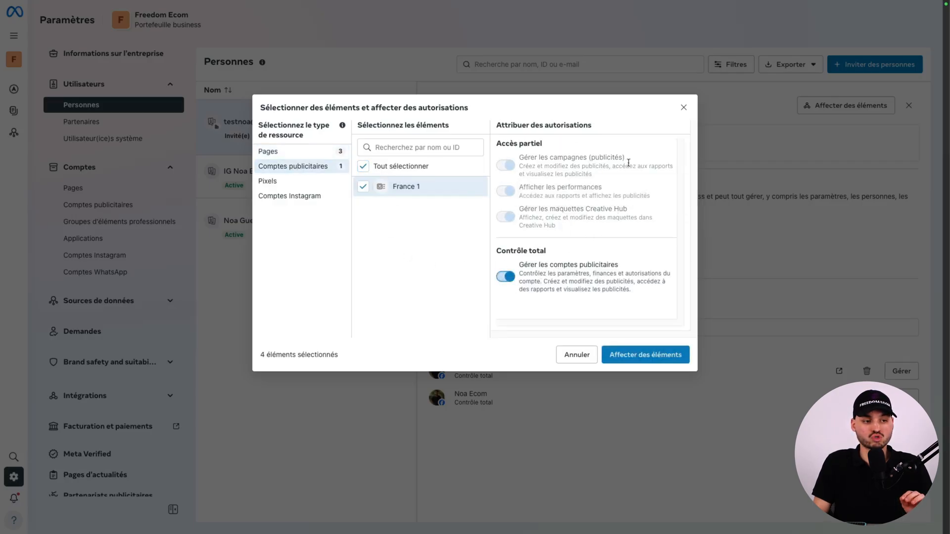
pyautogui.click(282, 190)
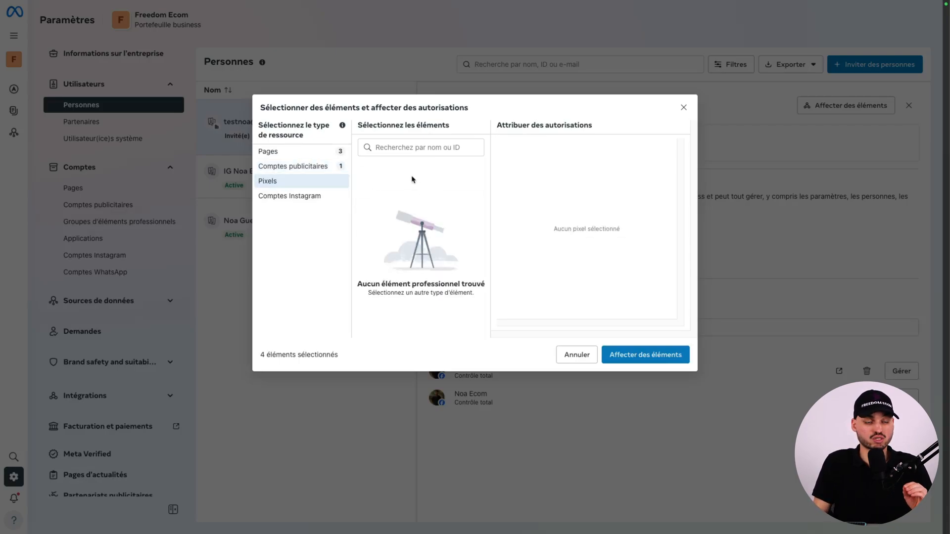
pyautogui.click(311, 196)
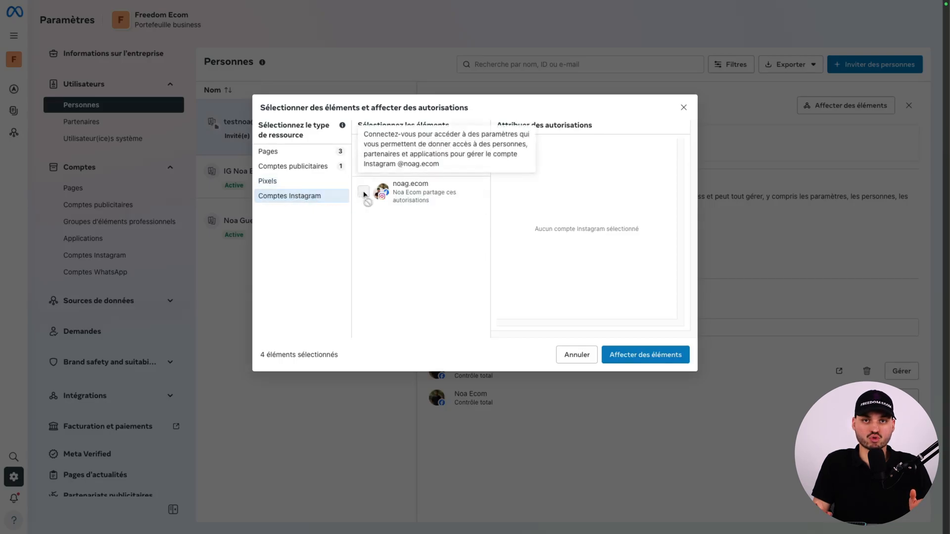
pyautogui.click(632, 356)
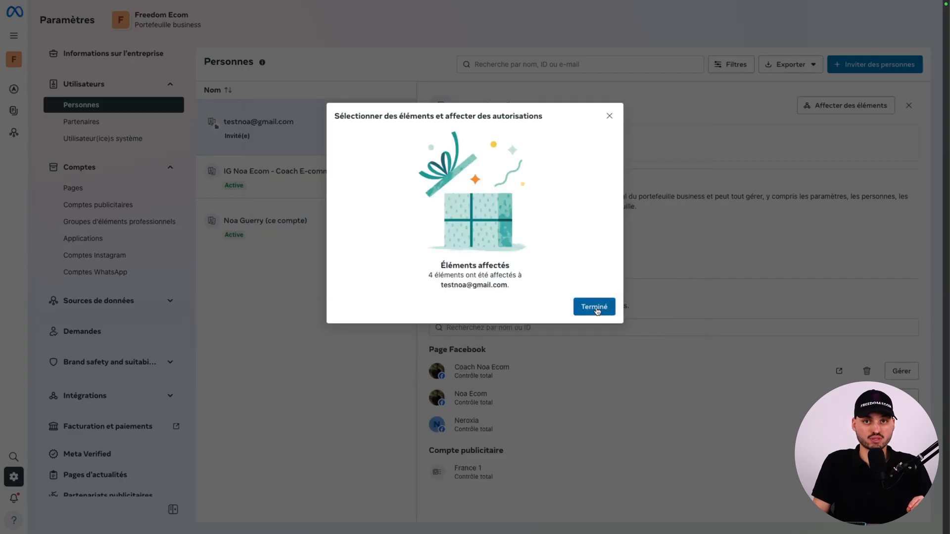
pyautogui.click(594, 307)
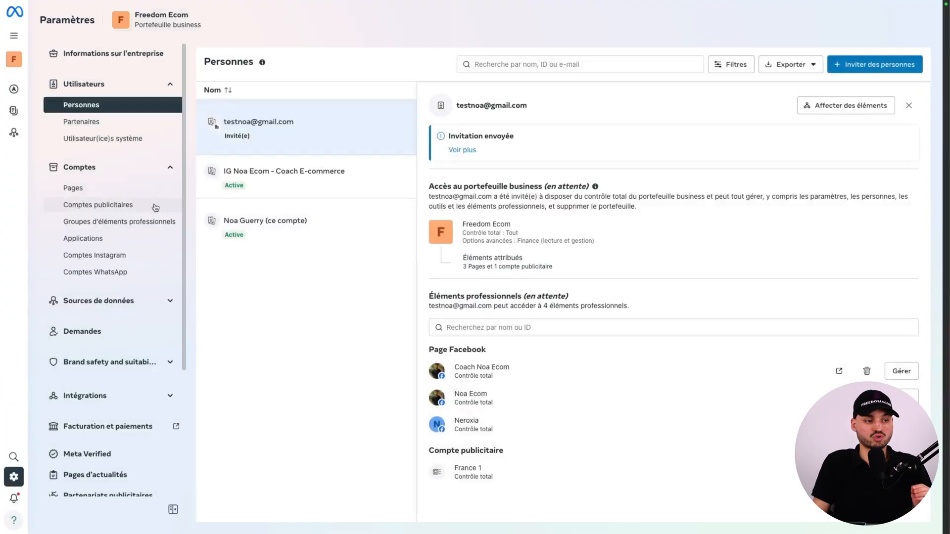
# Assign all three listed people to the Neroxia Page with full control (Tout).
pyautogui.click(119, 188)
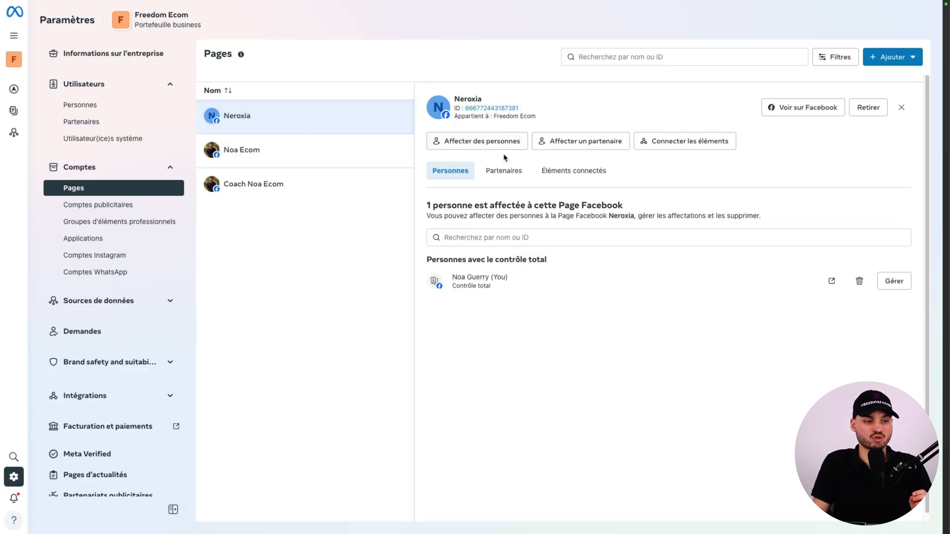
pyautogui.click(477, 143)
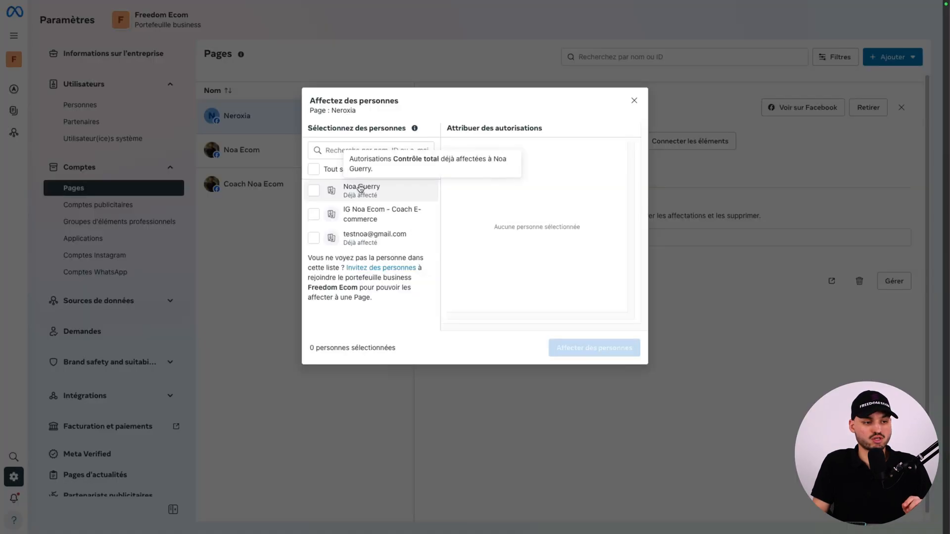
pyautogui.click(357, 188)
pyautogui.click(357, 213)
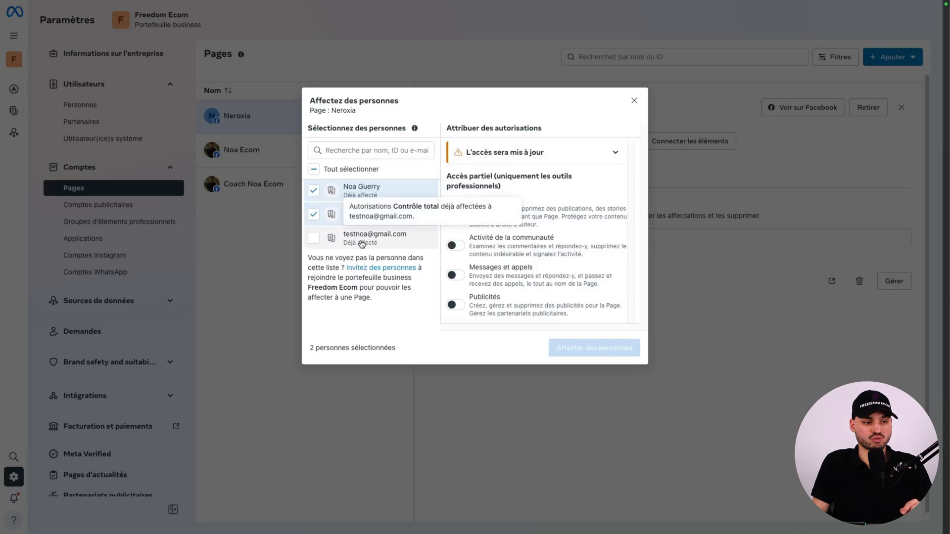
pyautogui.click(361, 240)
pyautogui.scroll(-3, 510, 271)
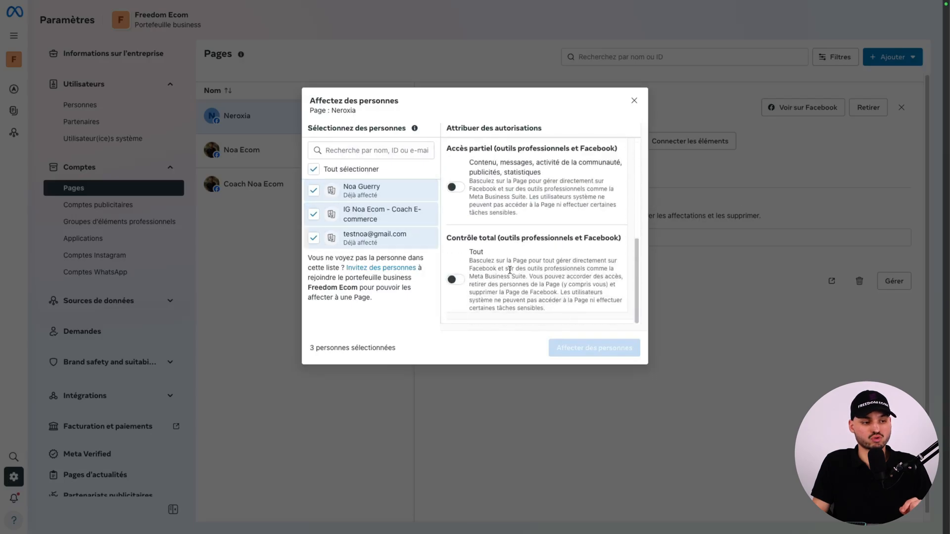
pyautogui.click(456, 280)
pyautogui.scroll(3, 635, 256)
pyautogui.moveTo(635, 256); pyautogui.dragTo(635, 177)
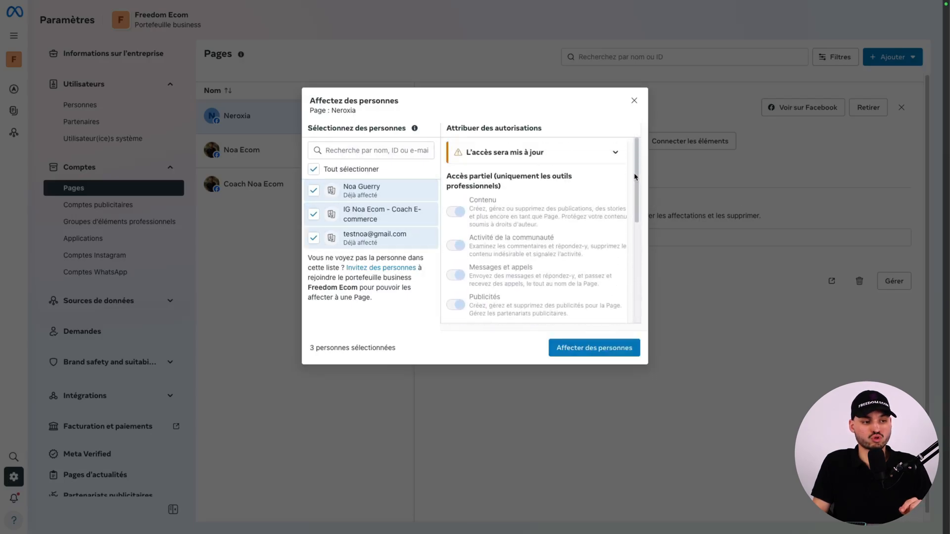
pyautogui.click(579, 354)
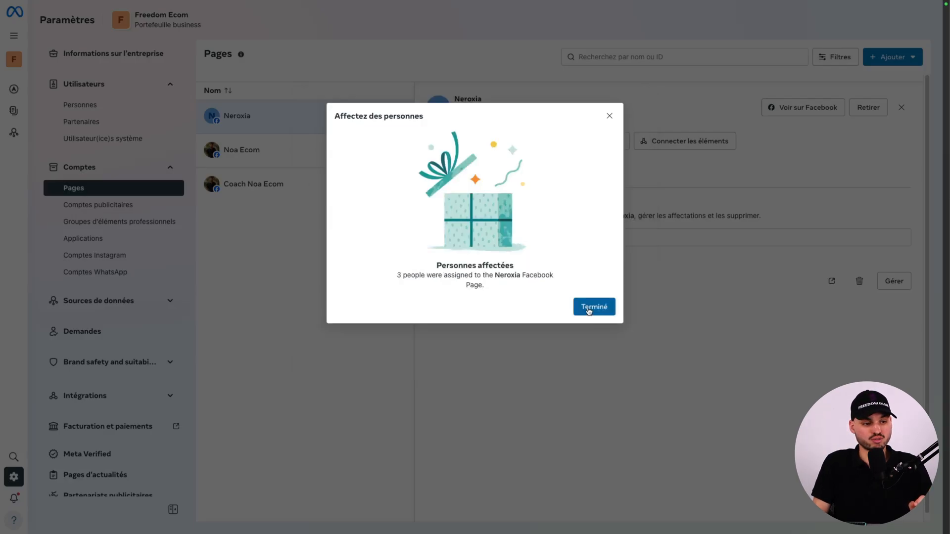
pyautogui.click(594, 307)
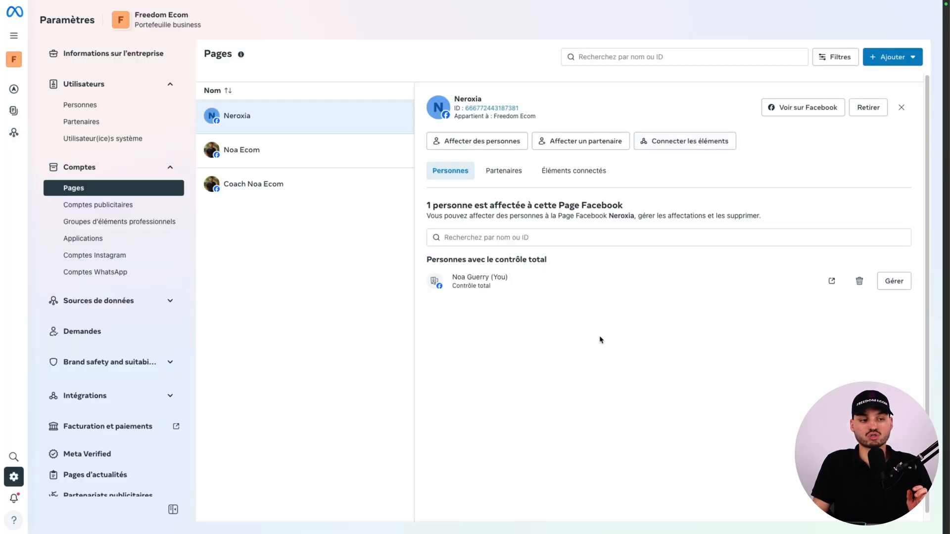
# Try to connect an Instagram account to the Neroxia Page.
pyautogui.click(668, 145)
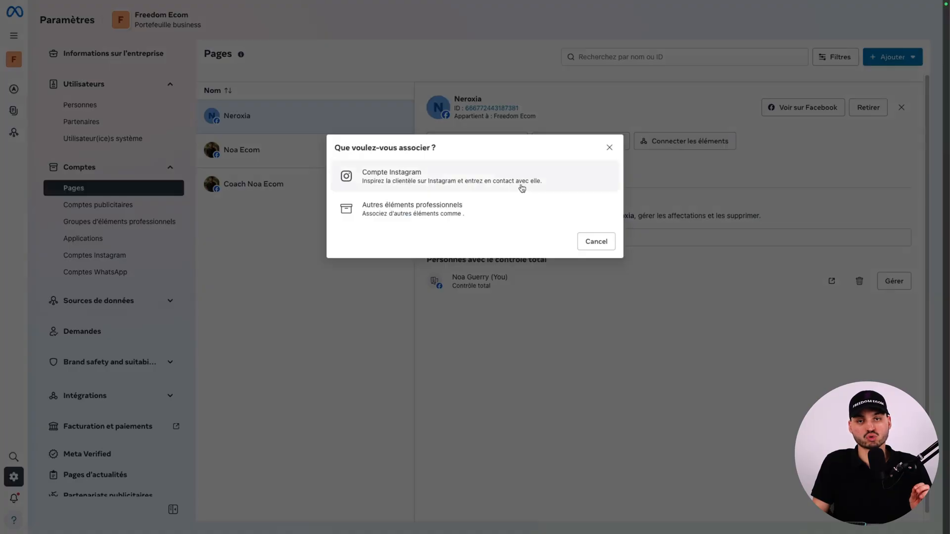
pyautogui.click(505, 190)
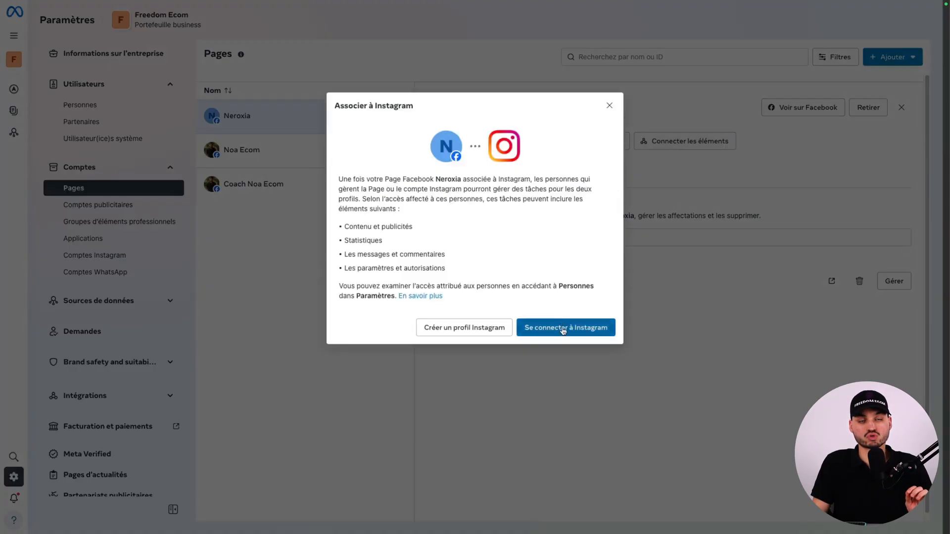
pyautogui.click(576, 329)
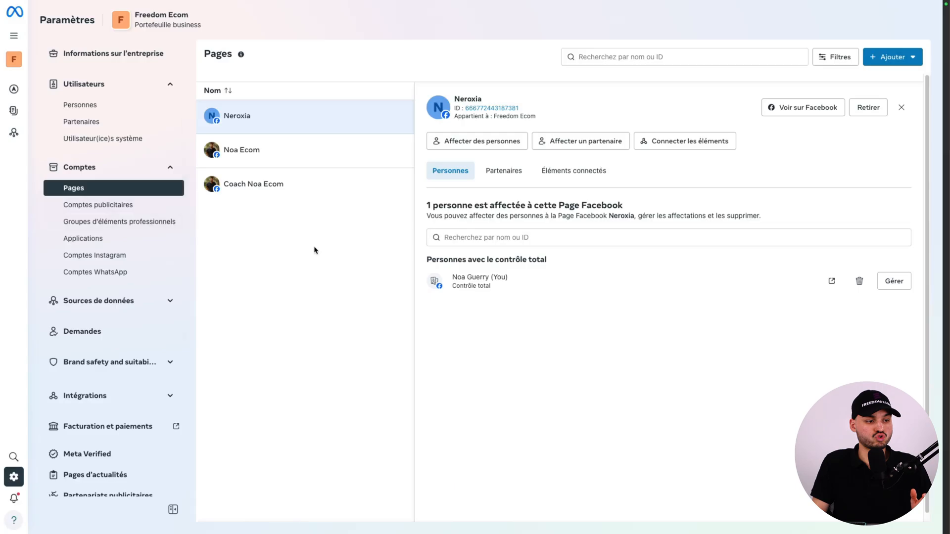
# Assign your own account and the invited person to the France 1 ad account with full control, Gérer les comptes publicitaires.
pyautogui.click(98, 205)
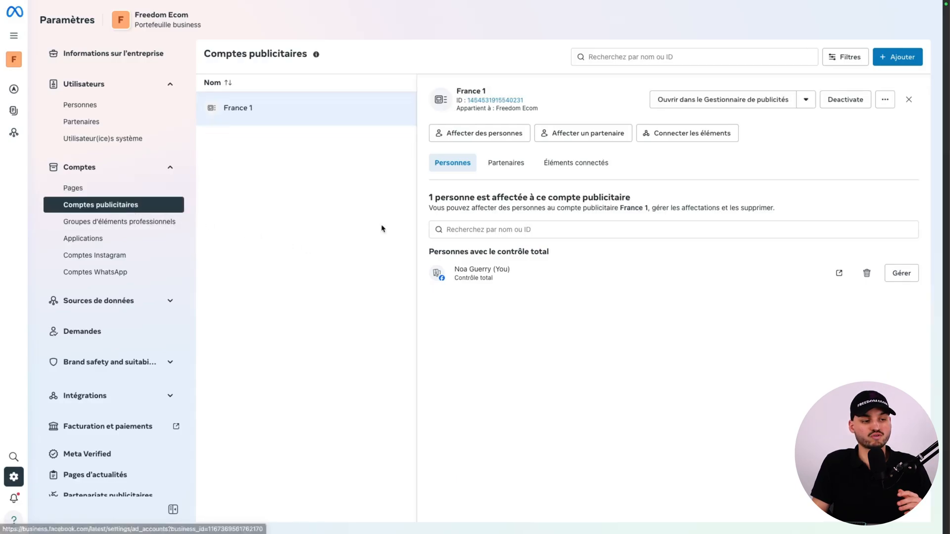
pyautogui.click(473, 134)
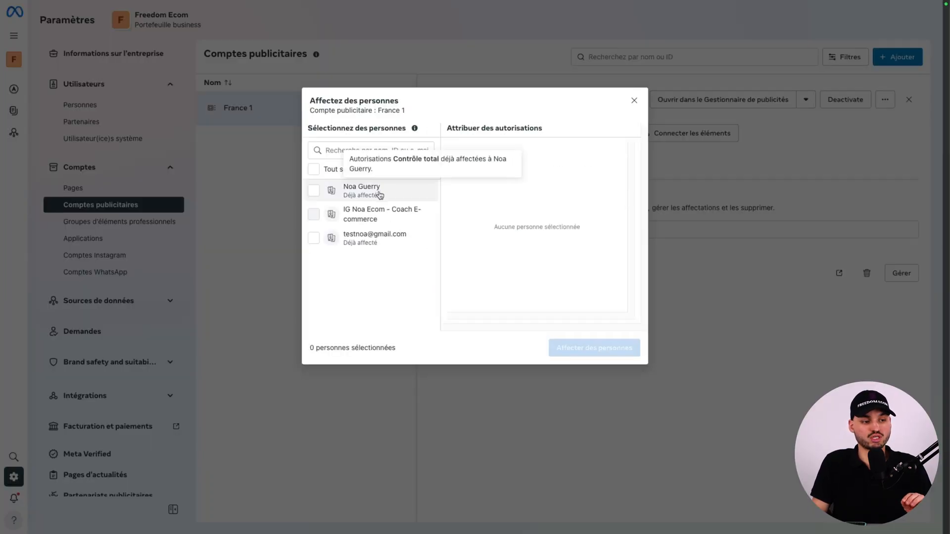
pyautogui.click(378, 191)
pyautogui.click(386, 238)
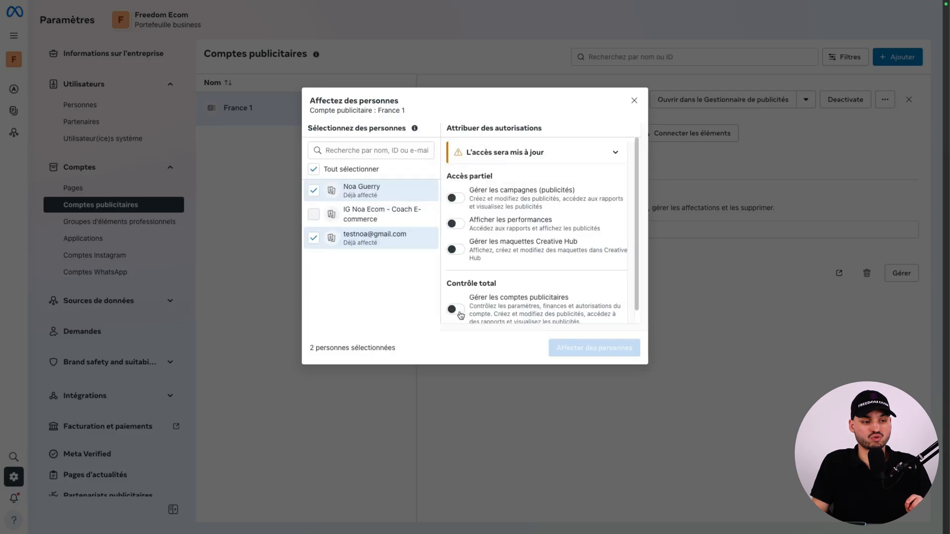
pyautogui.click(455, 309)
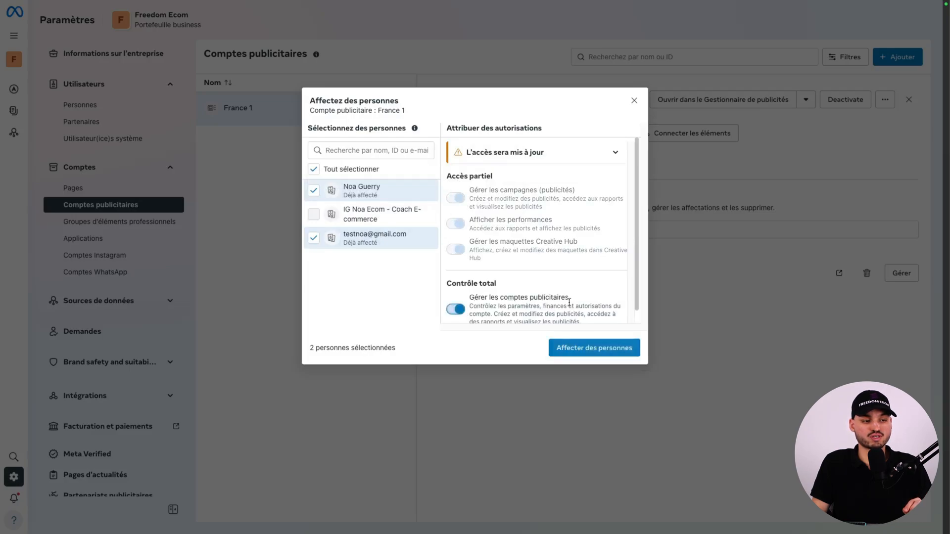
pyautogui.scroll(-1, 613, 221)
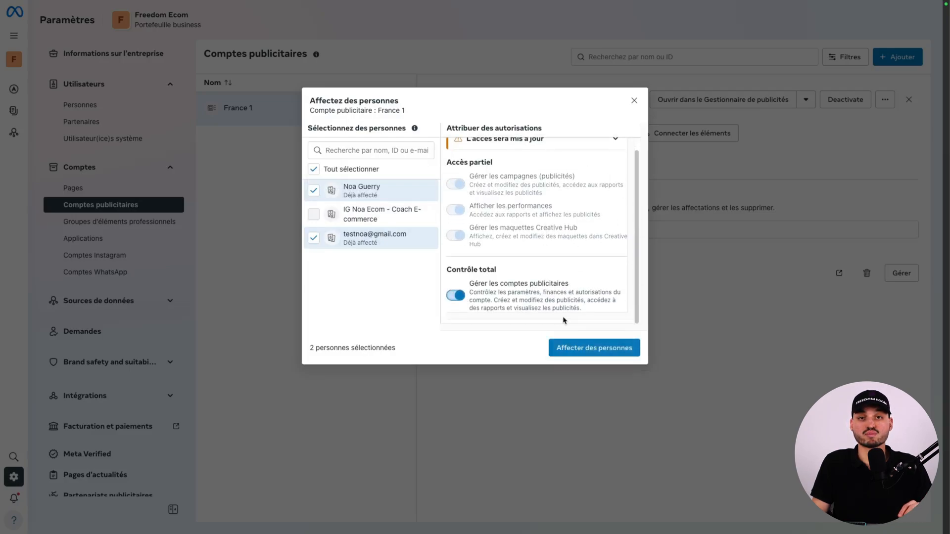
pyautogui.click(580, 356)
pyautogui.click(601, 309)
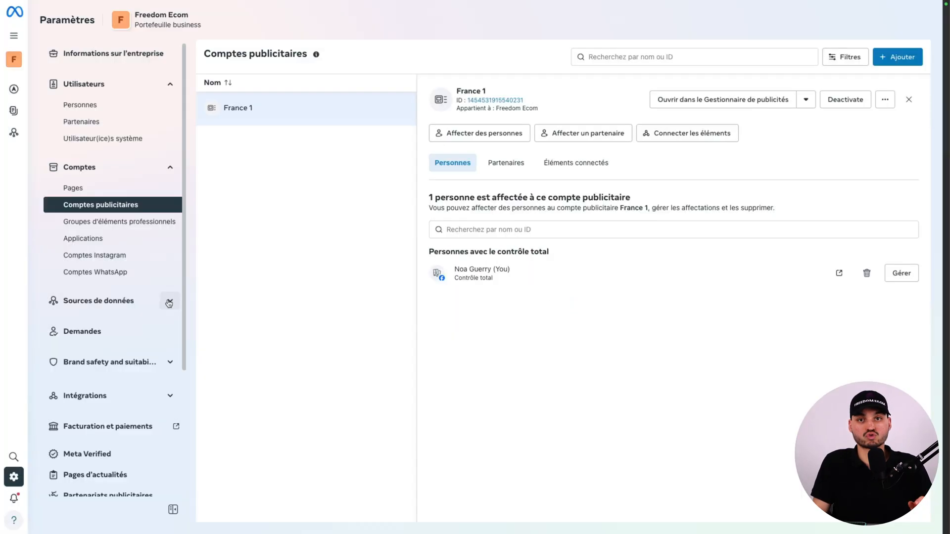
# Assign your own account and the invited person to the Pixel Neroxia 1 dataset with full control, Gérer l'ensemble de données d'évènements.
pyautogui.click(168, 302)
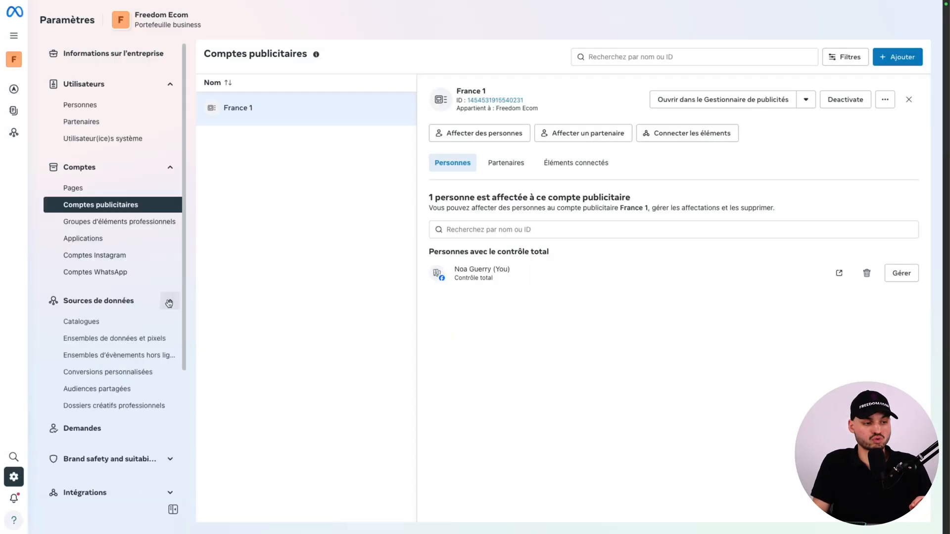
pyautogui.click(134, 340)
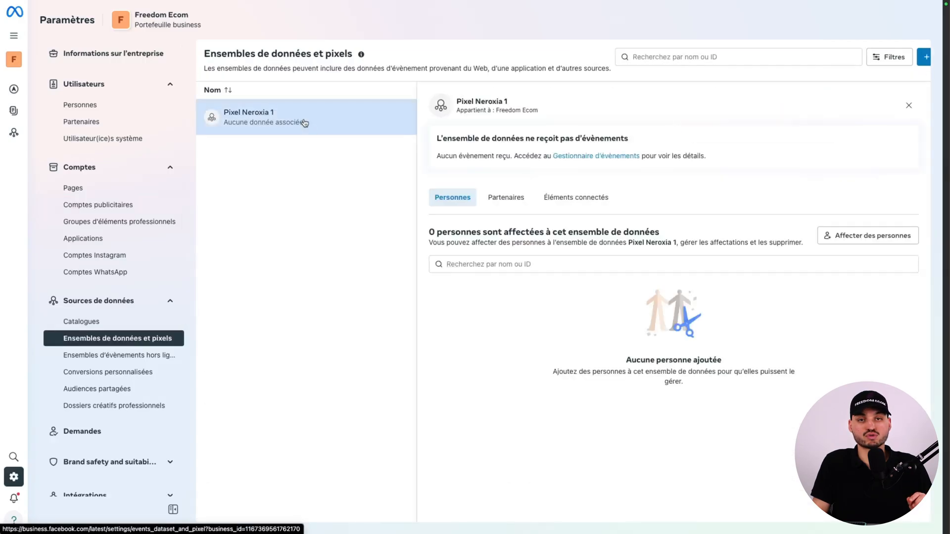
pyautogui.click(856, 242)
pyautogui.click(391, 238)
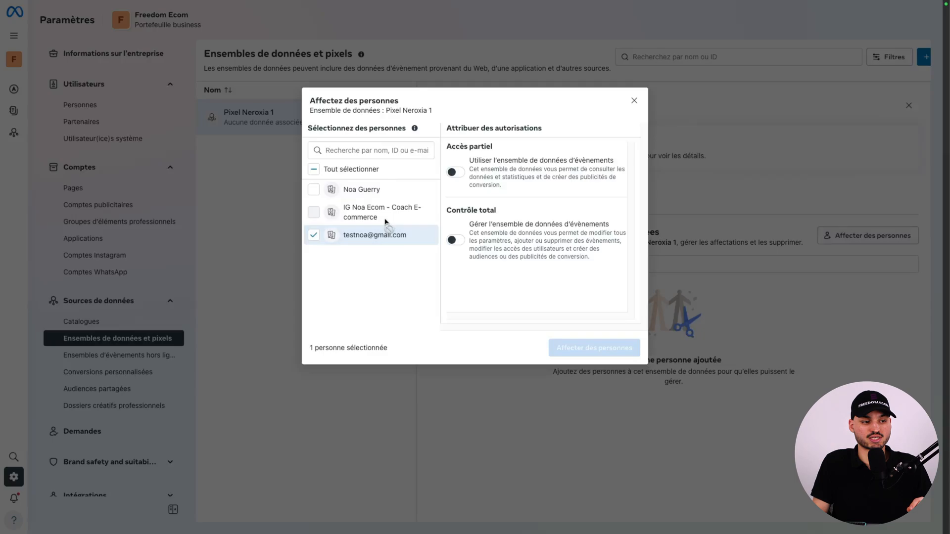
pyautogui.click(390, 191)
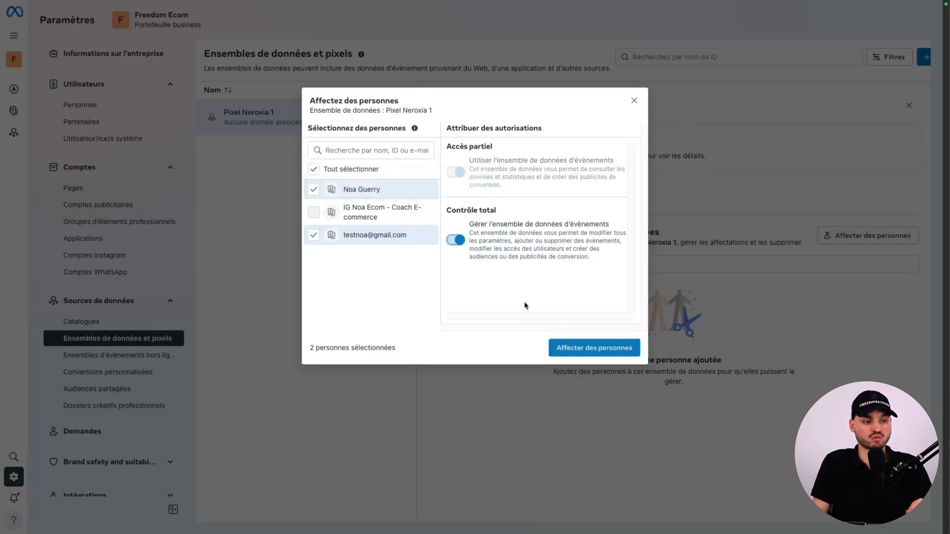
pyautogui.click(568, 354)
pyautogui.click(592, 353)
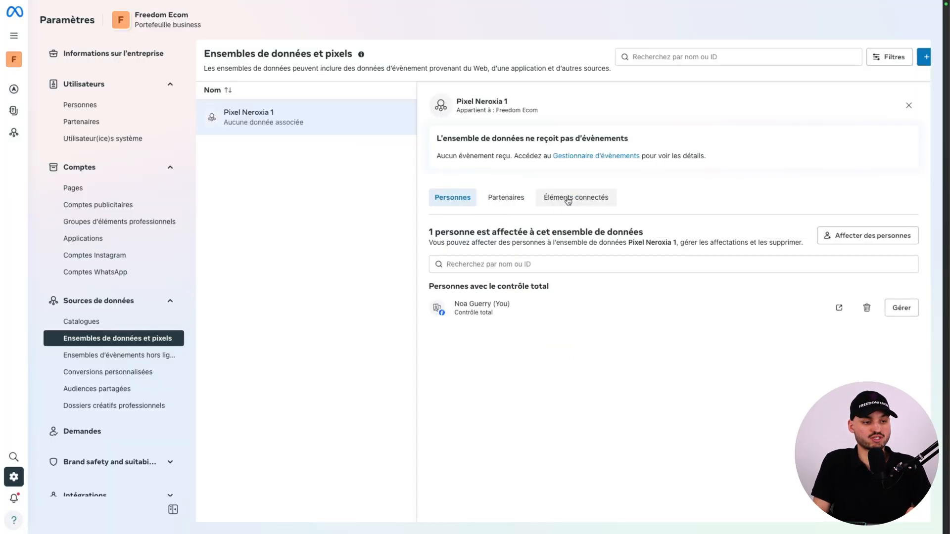
# Connect the France 1 ad account to the Pixel Neroxia 1 dataset.
pyautogui.click(567, 199)
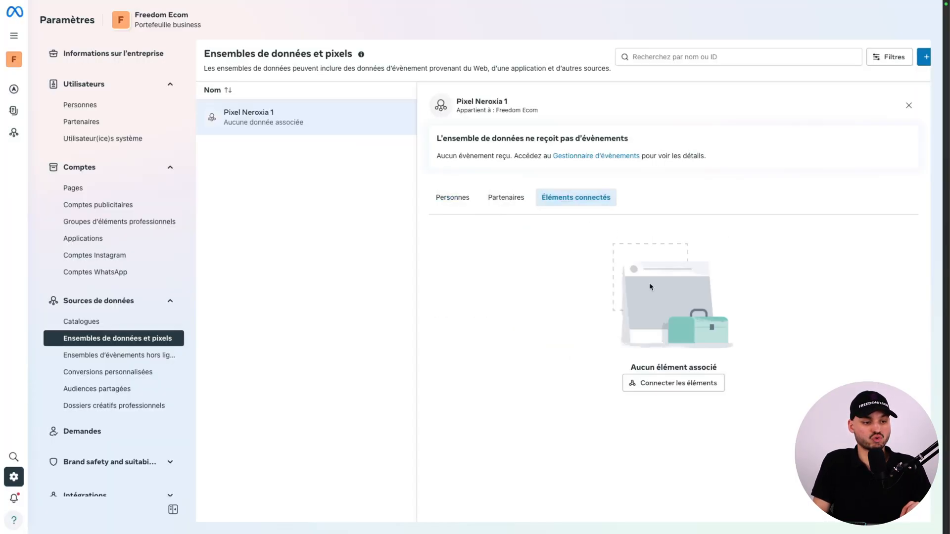
pyautogui.click(650, 387)
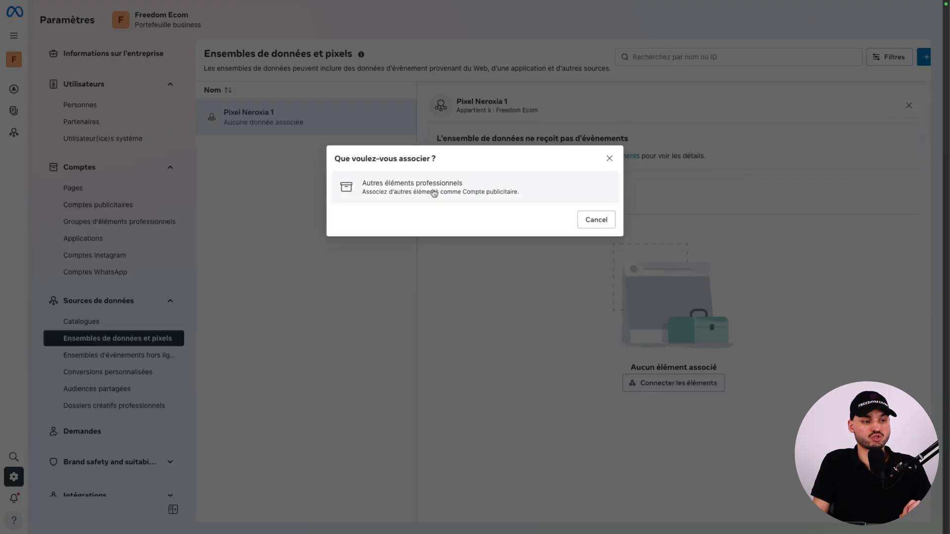
pyautogui.click(381, 188)
pyautogui.click(413, 168)
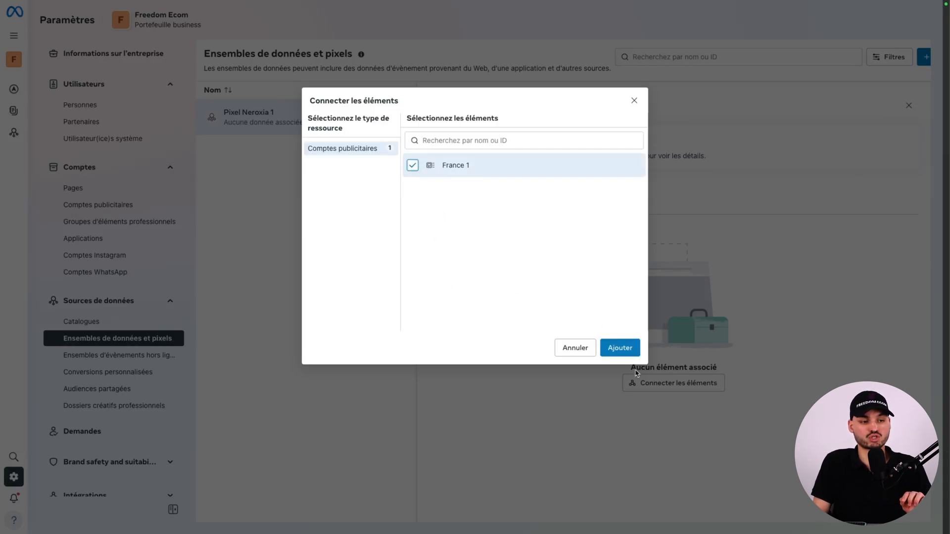
pyautogui.click(620, 347)
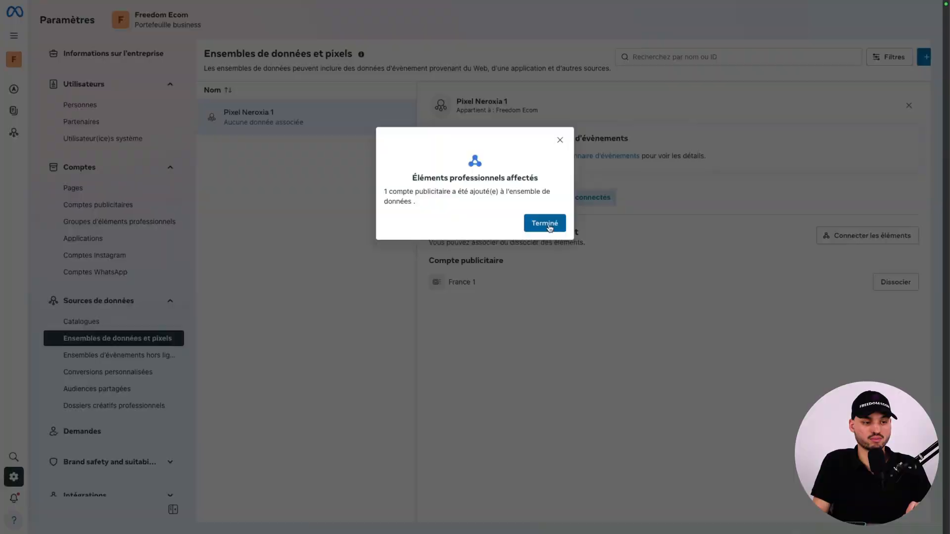
pyautogui.click(544, 223)
# Start adding a domain in the portfolio's Domaines settings.
pyautogui.scroll(-2, 166, 375)
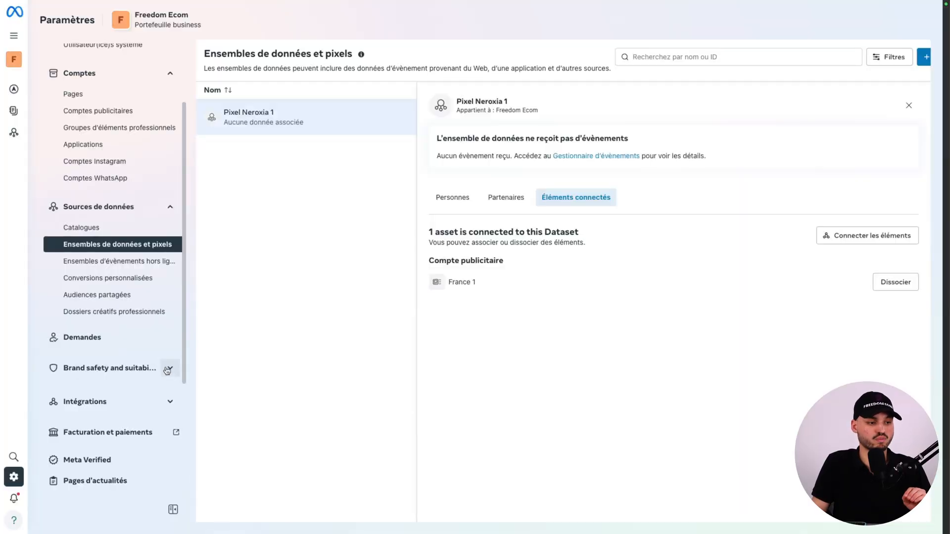
pyautogui.click(168, 369)
pyautogui.click(79, 389)
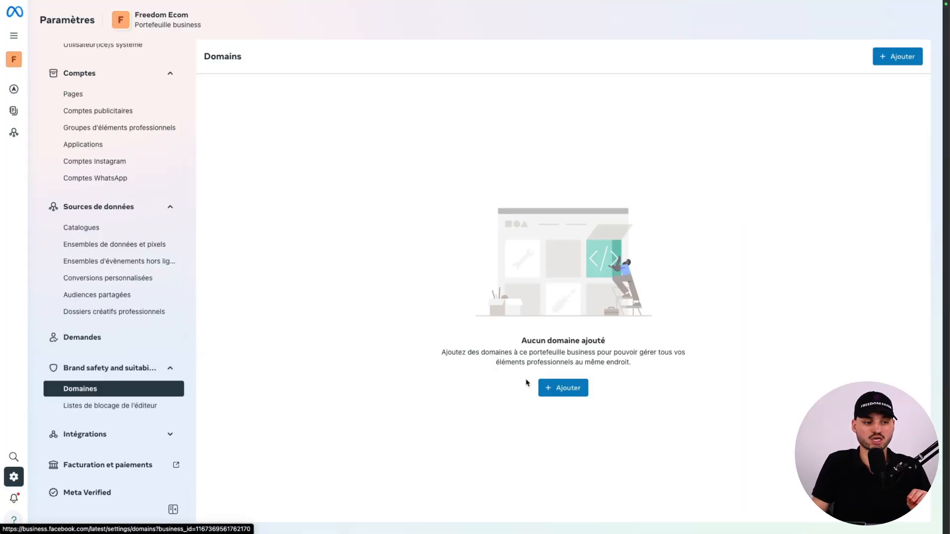
pyautogui.click(544, 388)
pyautogui.click(409, 194)
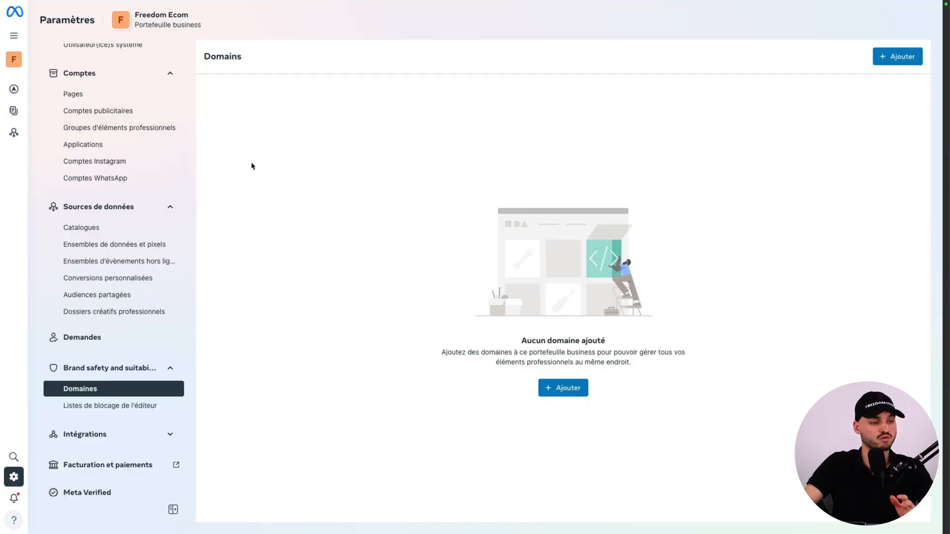
# Go back to the ad accounts, and review the KPI list in the Google Docs document KPIS à mettre - Freedom Ecom.
pyautogui.click(110, 111)
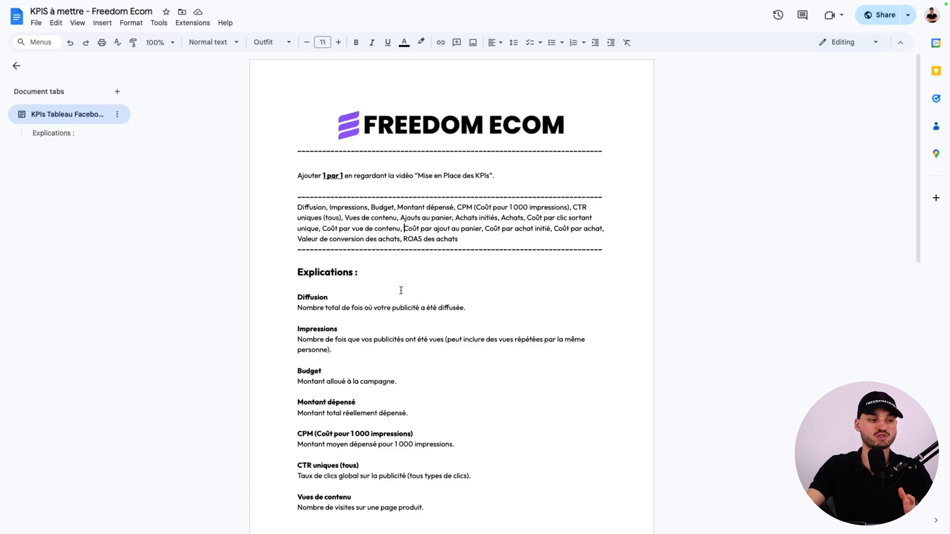
pyautogui.moveTo(401, 290); pyautogui.dragTo(375, 379)
pyautogui.scroll(-1, 376, 380)
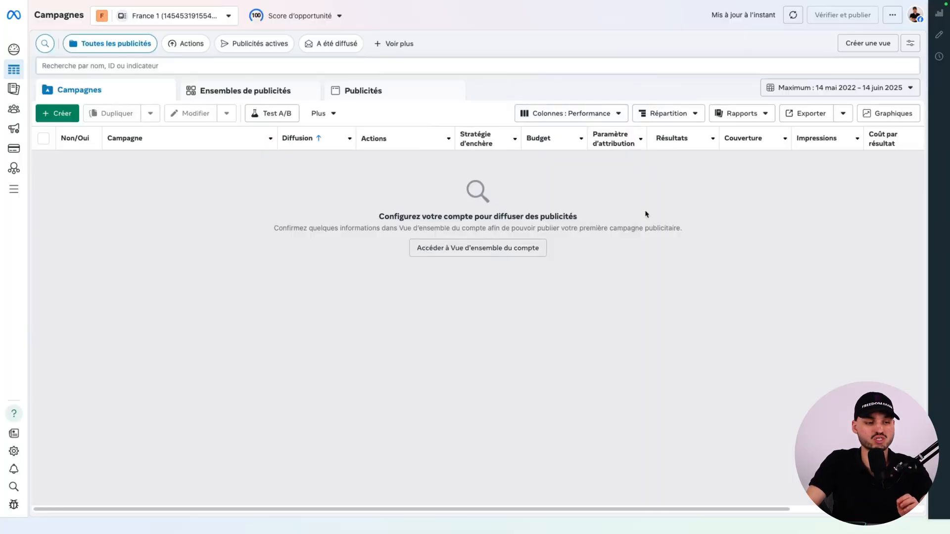
# In Ads Manager, customize the France 1 campaign table's columns and remove all the removable preselected ones.
pyautogui.moveTo(550, 137)
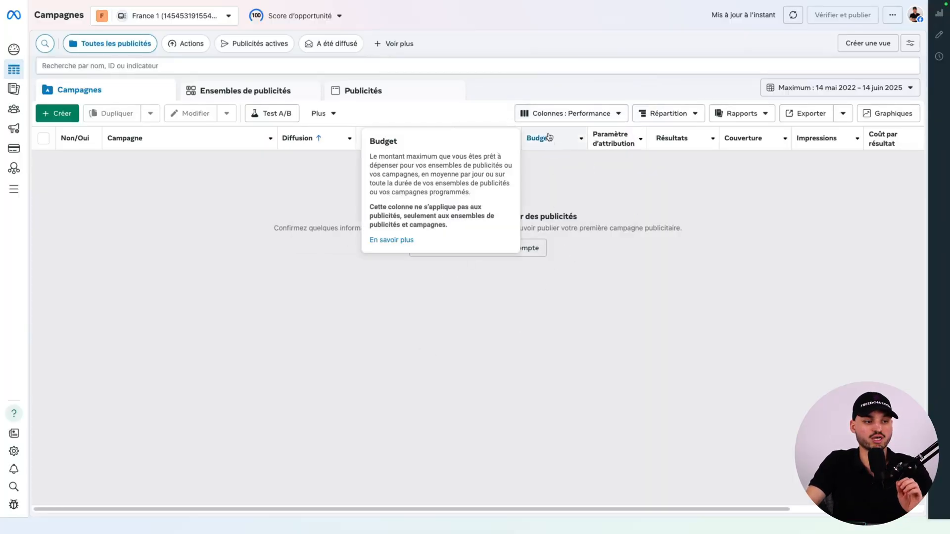
pyautogui.click(547, 115)
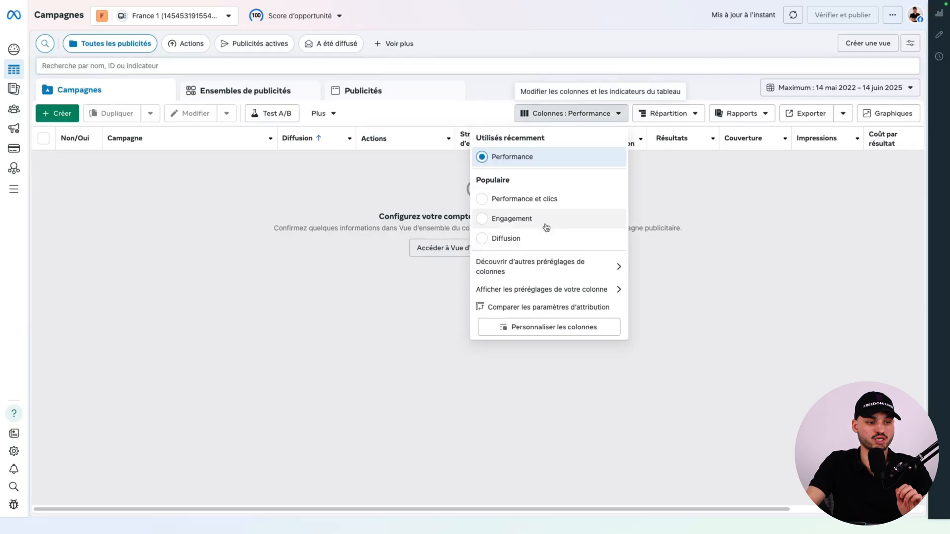
pyautogui.click(539, 329)
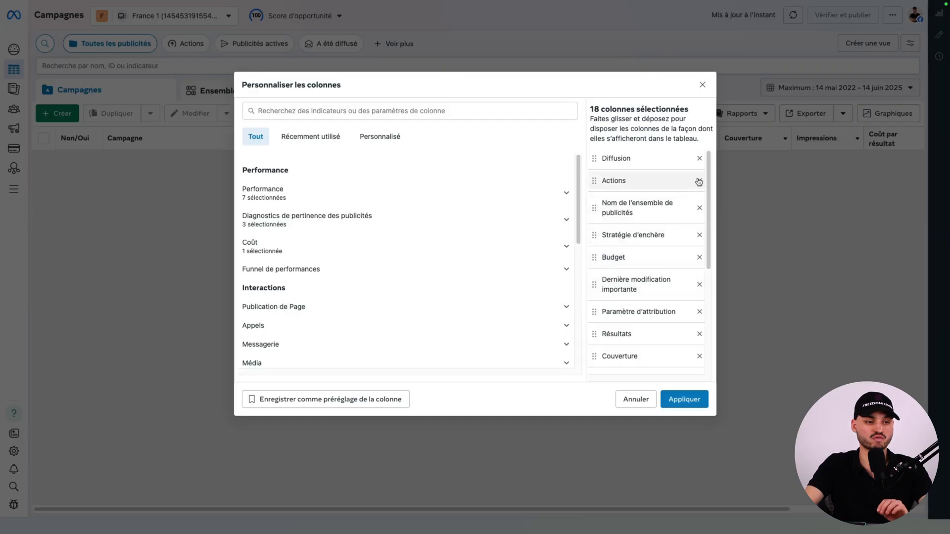
pyautogui.click(699, 158)
pyautogui.click(699, 158)
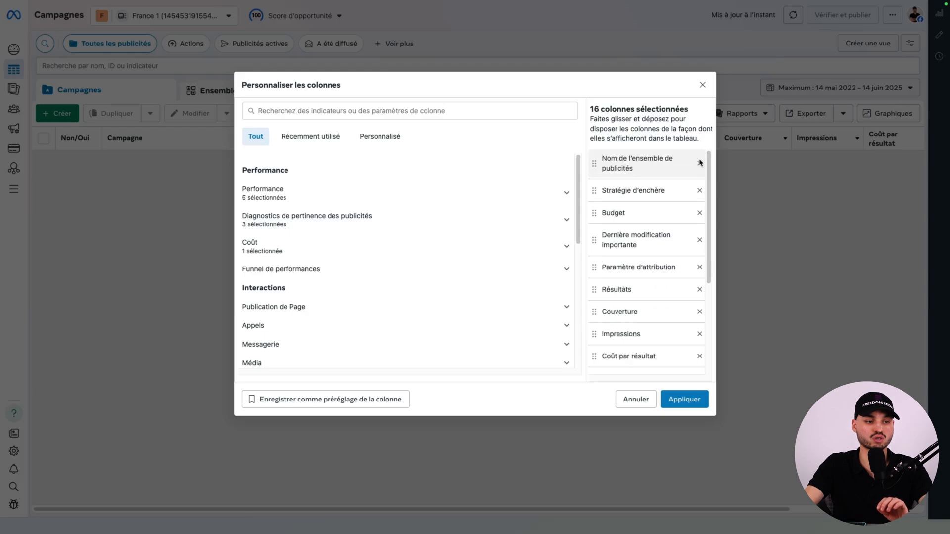
pyautogui.click(699, 191)
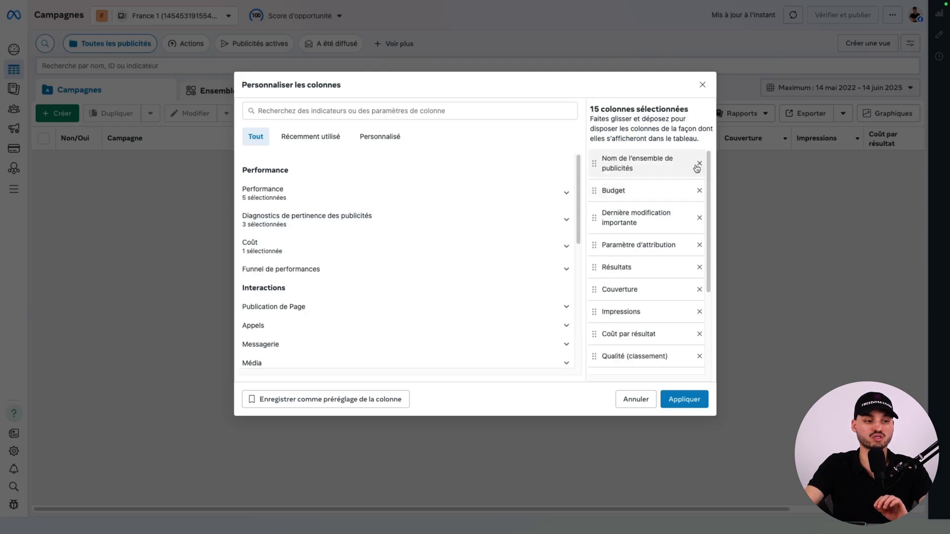
pyautogui.click(698, 164)
# Search the column metrics for "diff" and add the Diffusion column.
pyautogui.click(388, 110)
pyautogui.write('d')
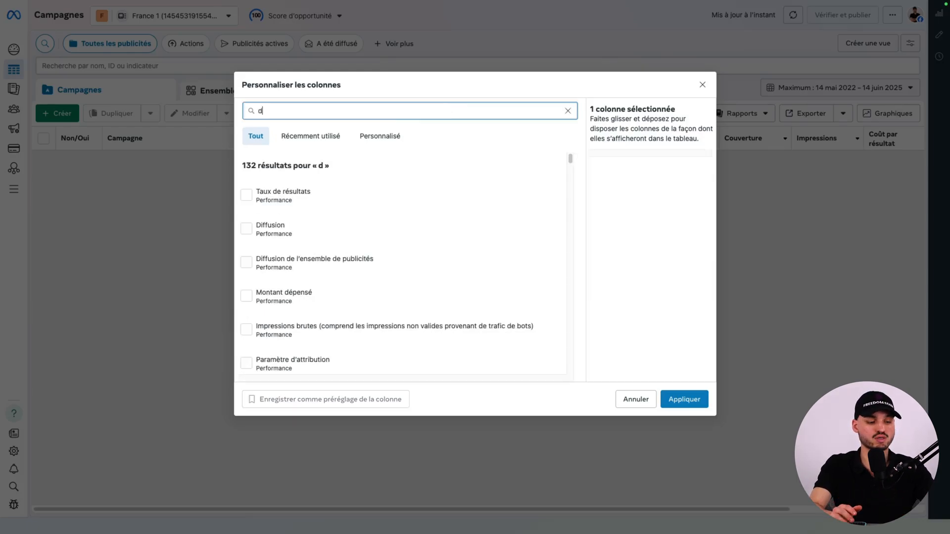
pyautogui.write('iff')
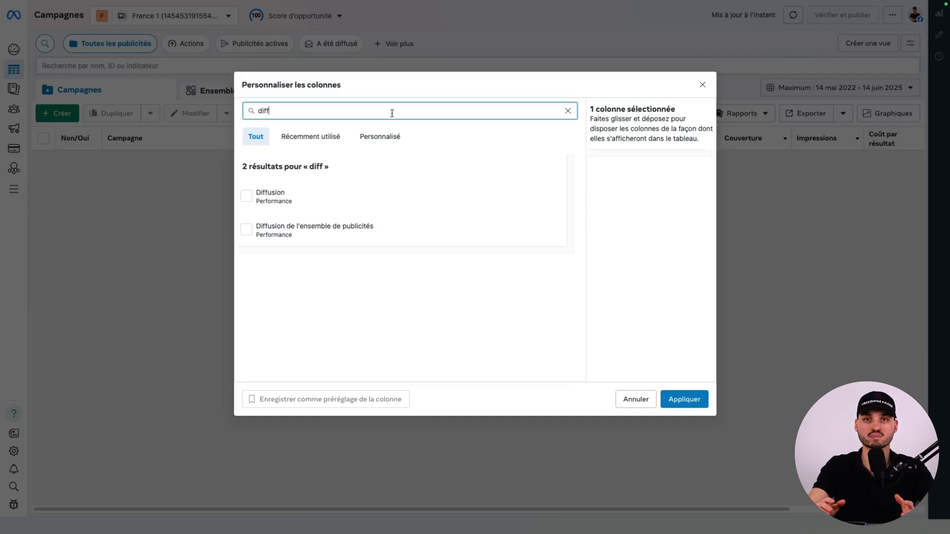
pyautogui.click(311, 201)
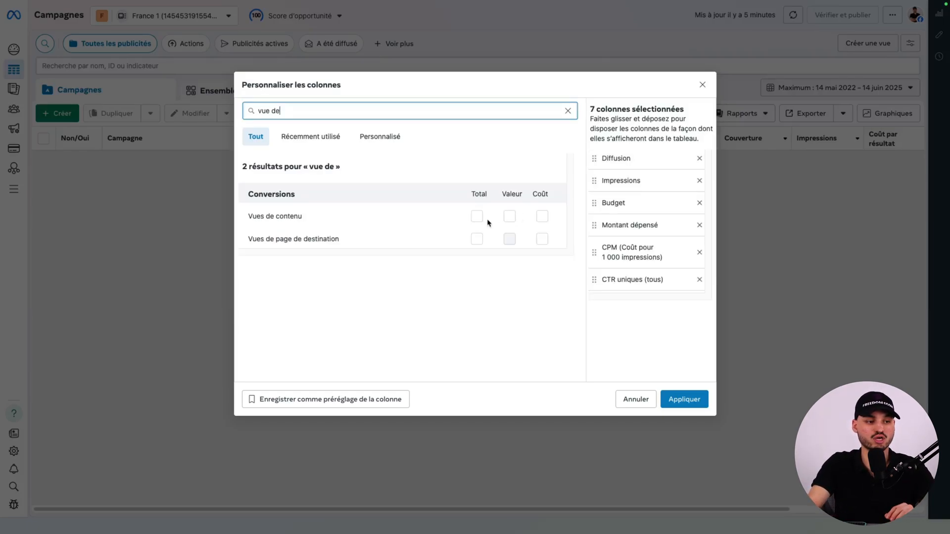
# Add the Vues de contenu total column, deselecting its application, site Web, hors ligne and Meta breakdowns.
pyautogui.click(431, 308)
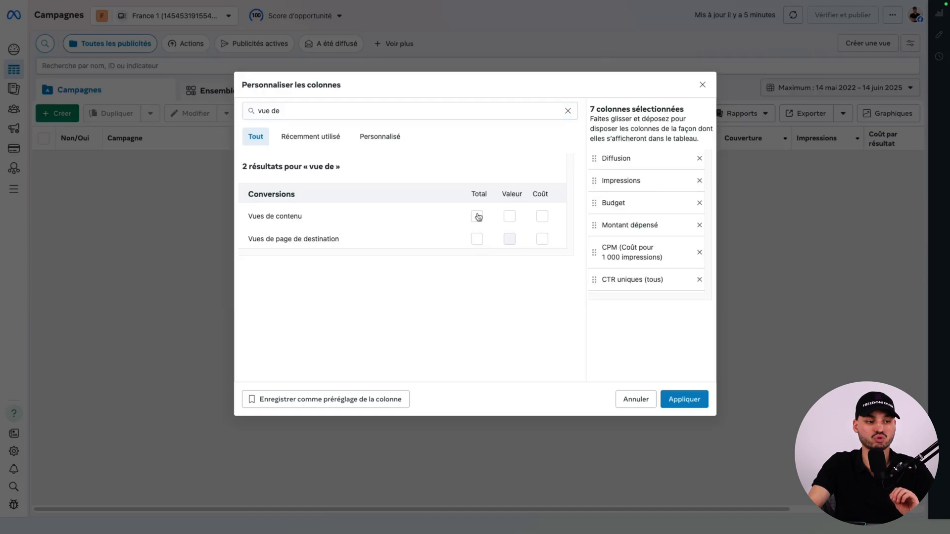
pyautogui.click(476, 216)
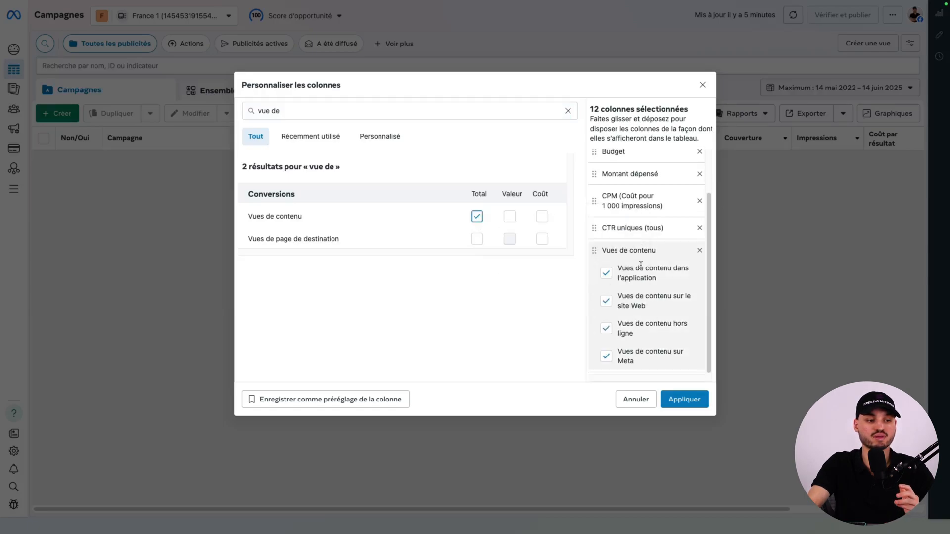
pyautogui.click(606, 356)
pyautogui.click(606, 329)
pyautogui.click(606, 301)
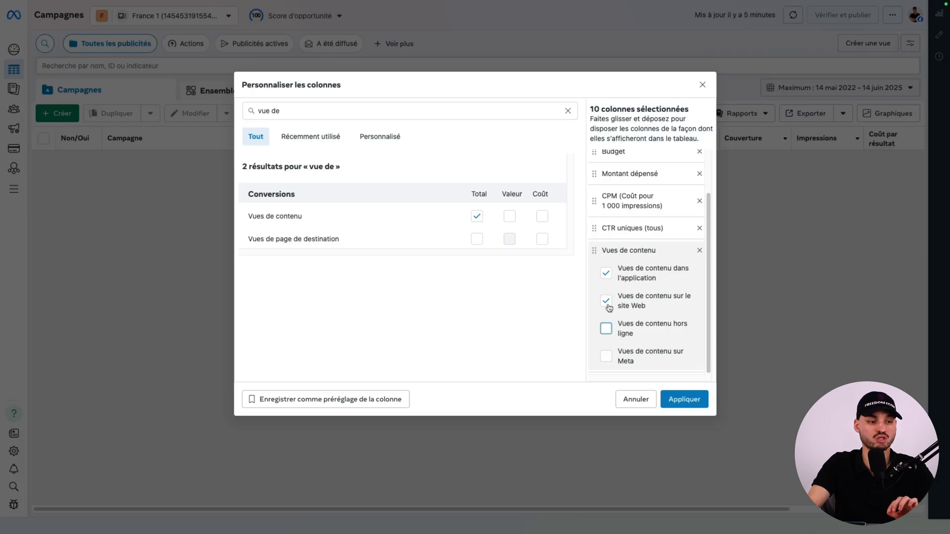
pyautogui.click(607, 274)
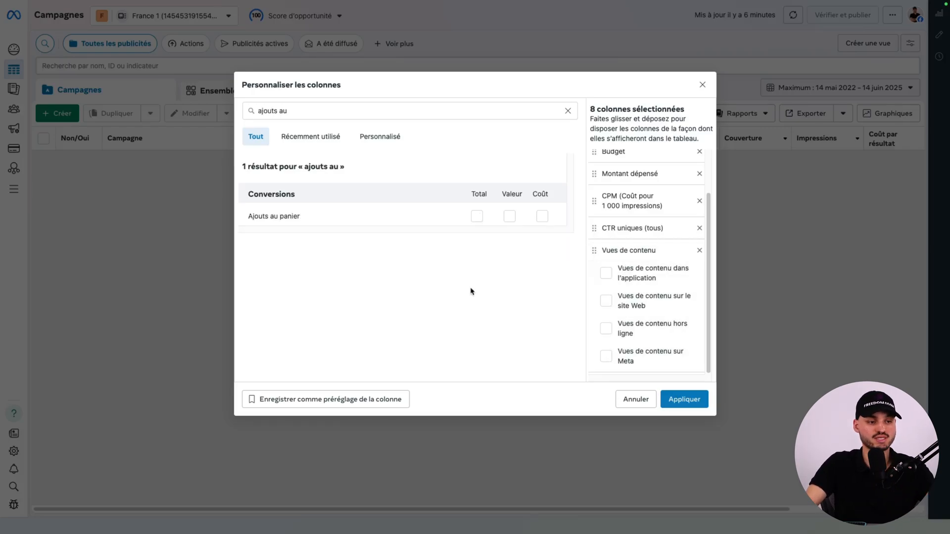
# Add the Ajouts au panier total column and deselect its channel breakdowns.
pyautogui.click(476, 218)
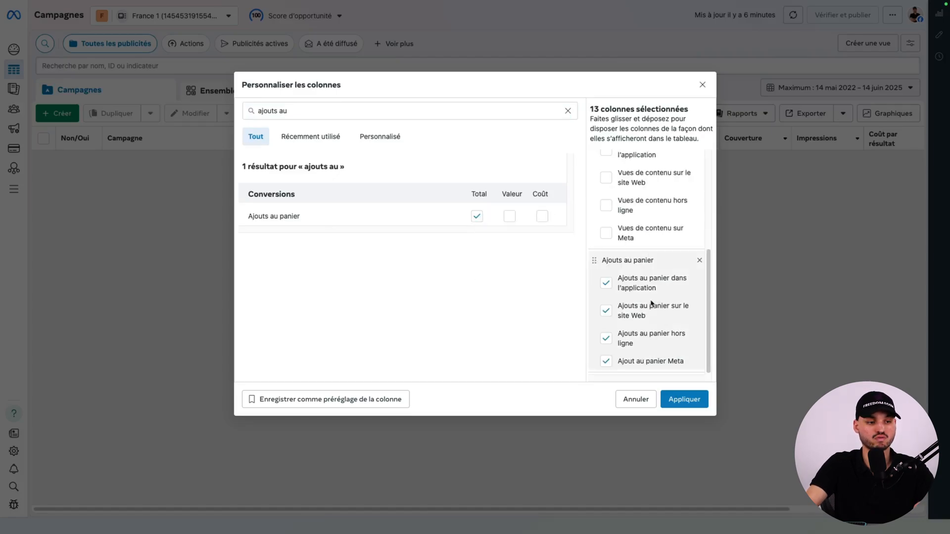
pyautogui.click(606, 364)
pyautogui.click(606, 339)
pyautogui.click(606, 310)
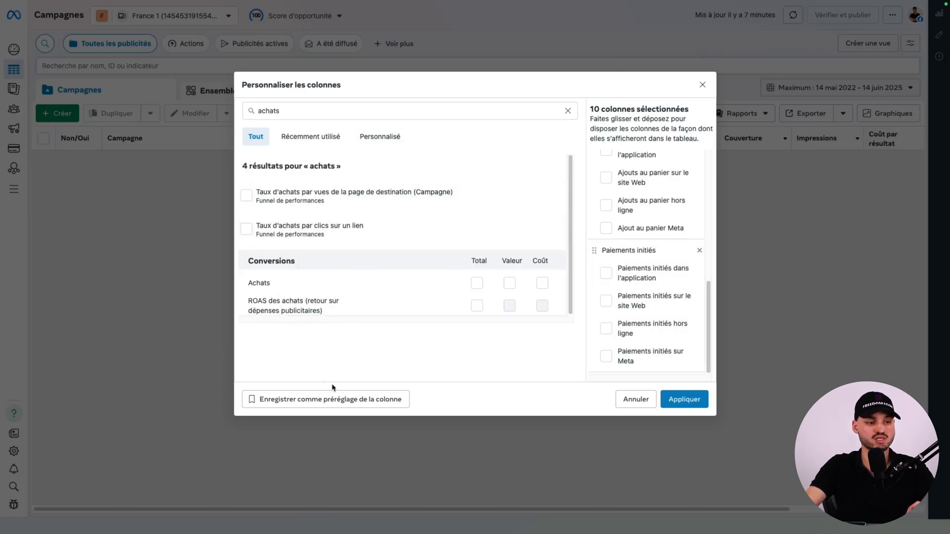
# Add the Achats total column, deselecting its application, site Web, hors ligne and Meta breakdowns.
pyautogui.click(476, 284)
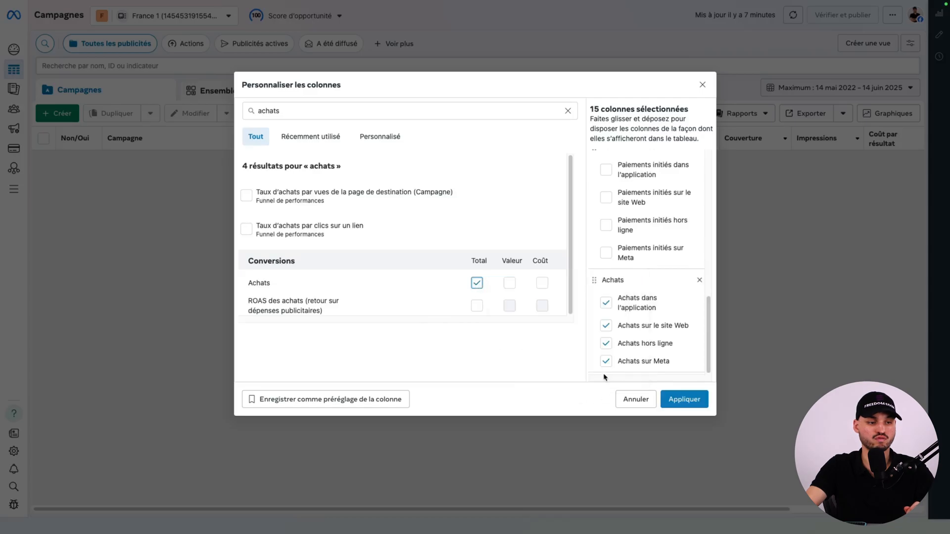
pyautogui.click(606, 361)
pyautogui.click(605, 343)
pyautogui.click(606, 327)
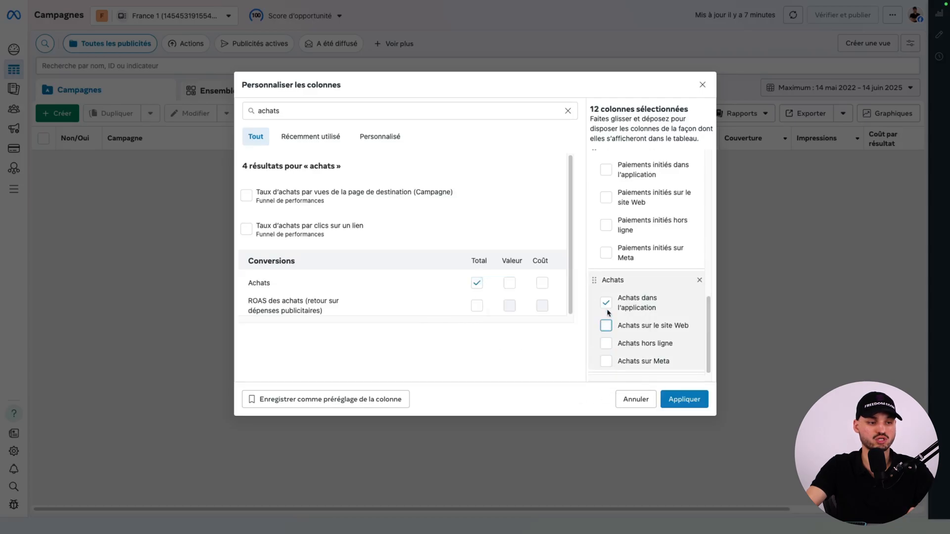
pyautogui.click(606, 304)
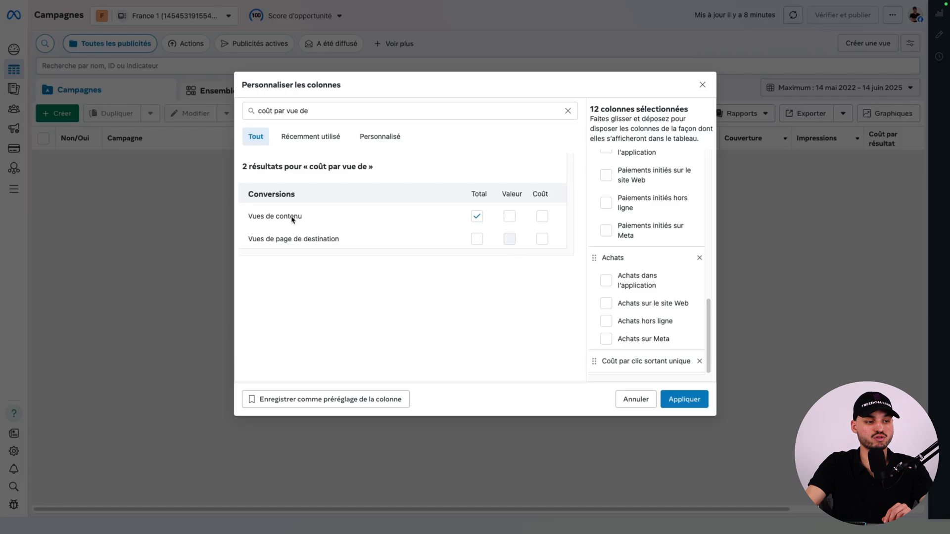
# Add the cost columns Coût par vue de contenu and Coût par ajout au panier.
pyautogui.click(542, 216)
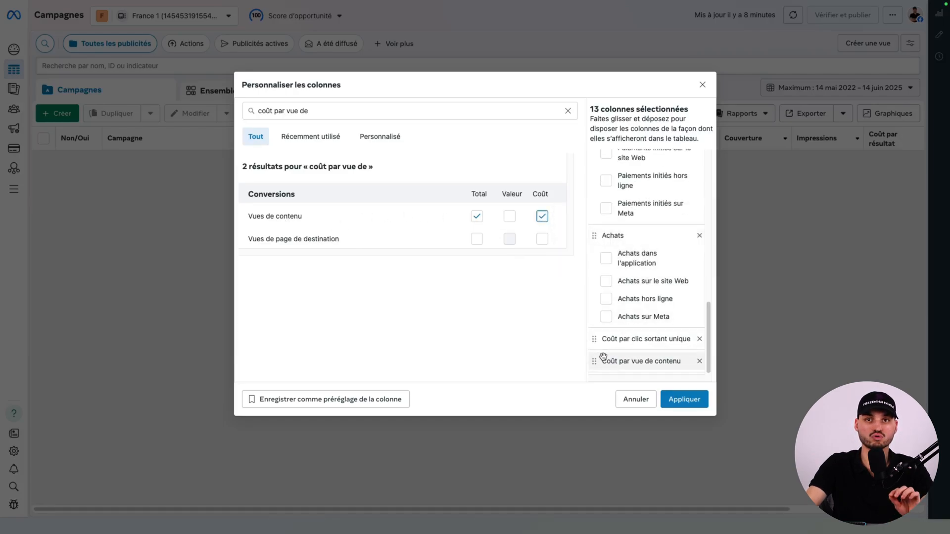
pyautogui.press('BackSpace')
pyautogui.press('BackSpace')
pyautogui.press('BackSpace')
pyautogui.press('BackSpace')
pyautogui.press('BackSpace')
pyautogui.press('BackSpace')
pyautogui.write('ajout')
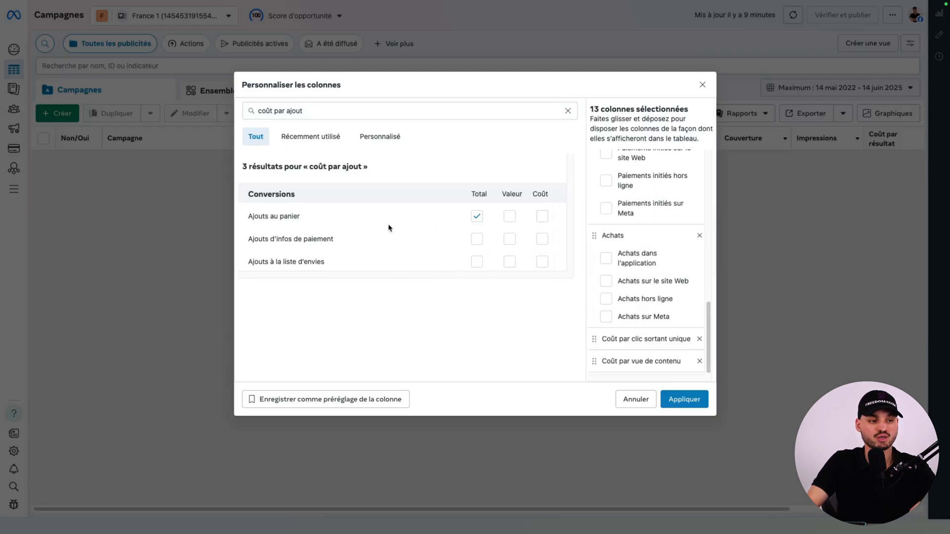
pyautogui.click(541, 220)
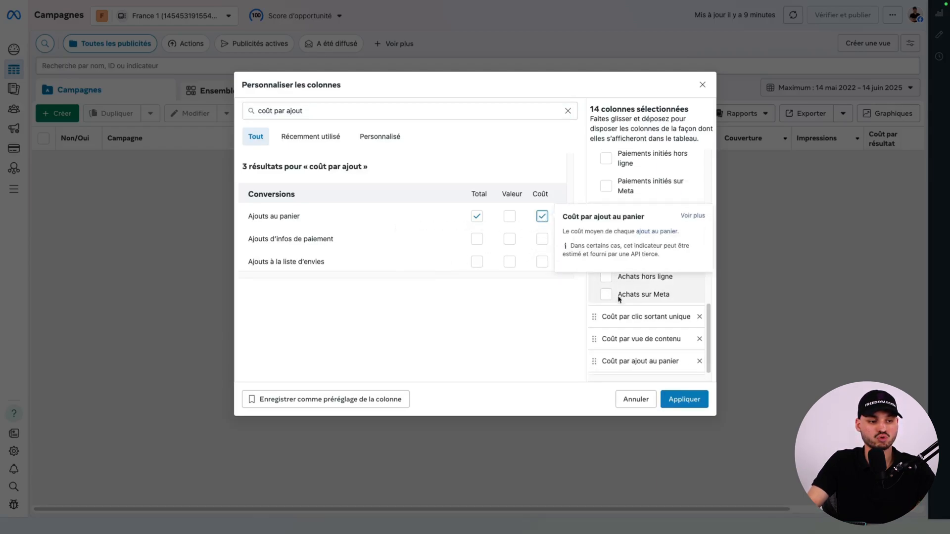
# Add the cost columns Coût par paiement initié and Coût par achat.
pyautogui.press('BackSpace')
pyautogui.press('BackSpace')
pyautogui.press('BackSpace')
pyautogui.press('BackSpace')
pyautogui.press('BackSpace')
pyautogui.write('paie')
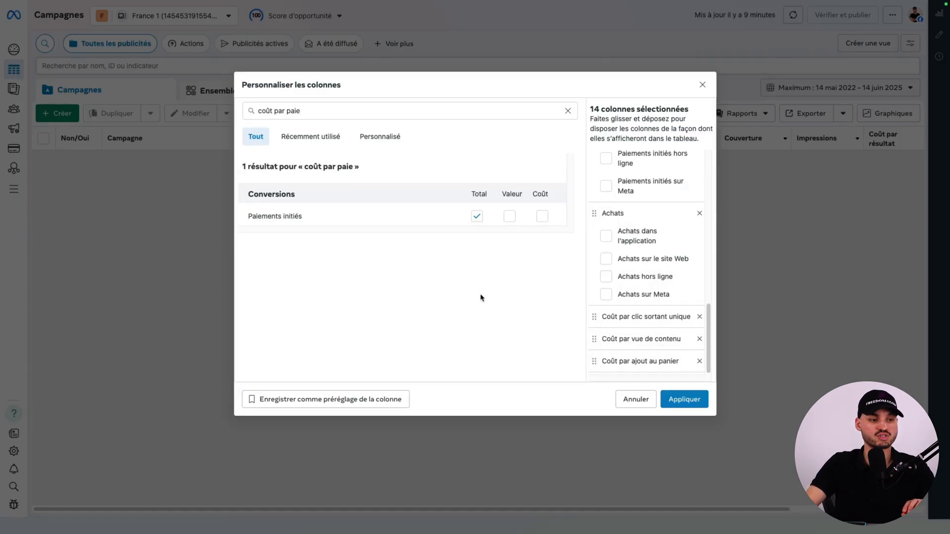
pyautogui.click(542, 218)
pyautogui.press('BackSpace')
pyautogui.press('BackSpace')
pyautogui.press('BackSpace')
pyautogui.press('BackSpace')
pyautogui.write('achat')
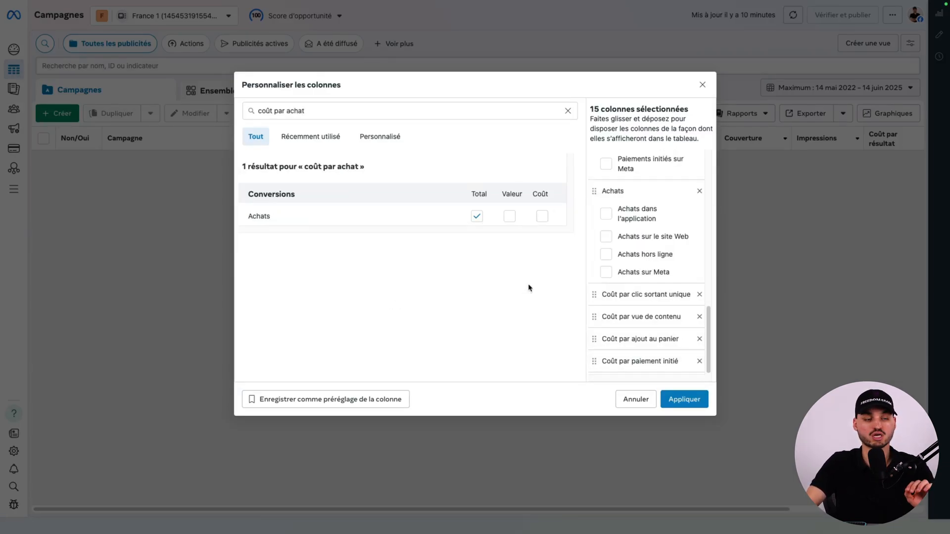
pyautogui.click(545, 219)
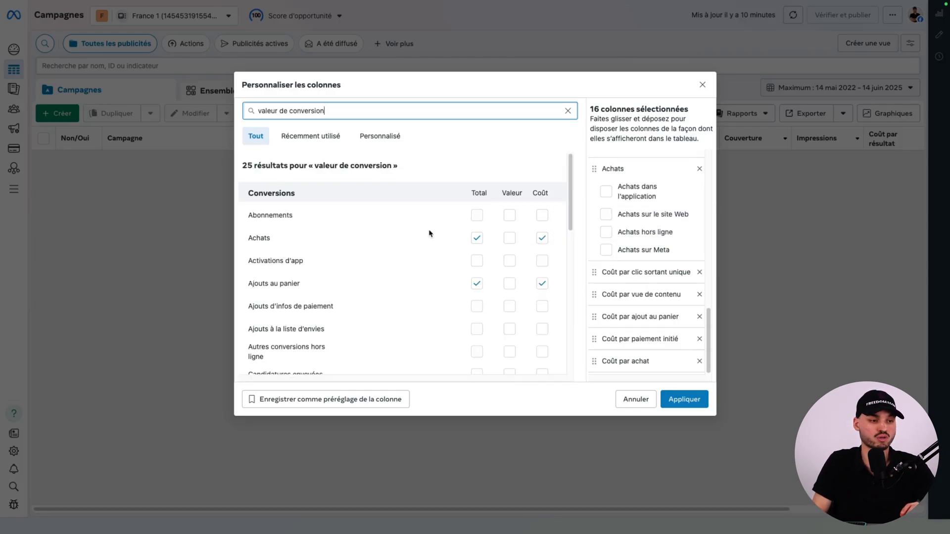
# Add the Achats value column (Valeur de conversion des achats) and deselect its application, site Web, hors ligne and Meta breakdowns.
pyautogui.click(353, 233)
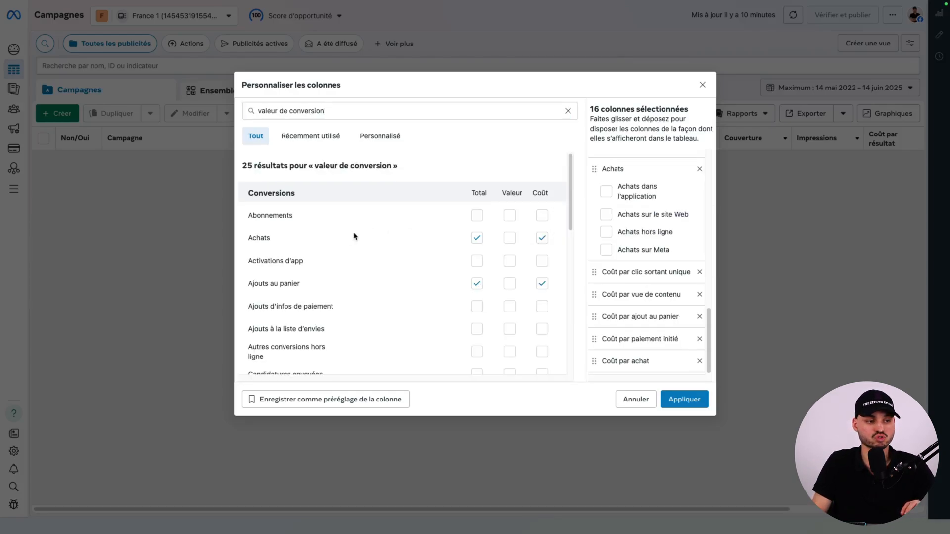
pyautogui.click(510, 238)
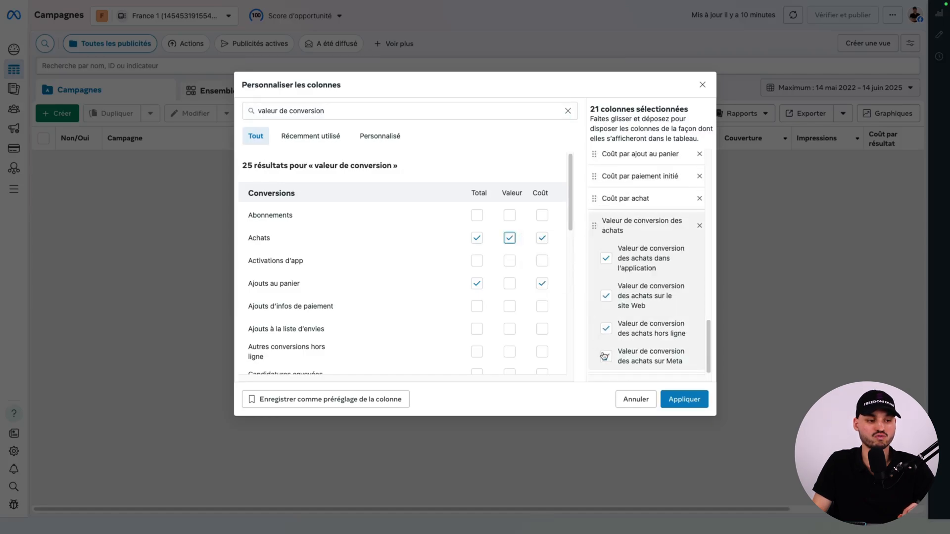
pyautogui.click(606, 352)
pyautogui.click(606, 329)
pyautogui.click(606, 296)
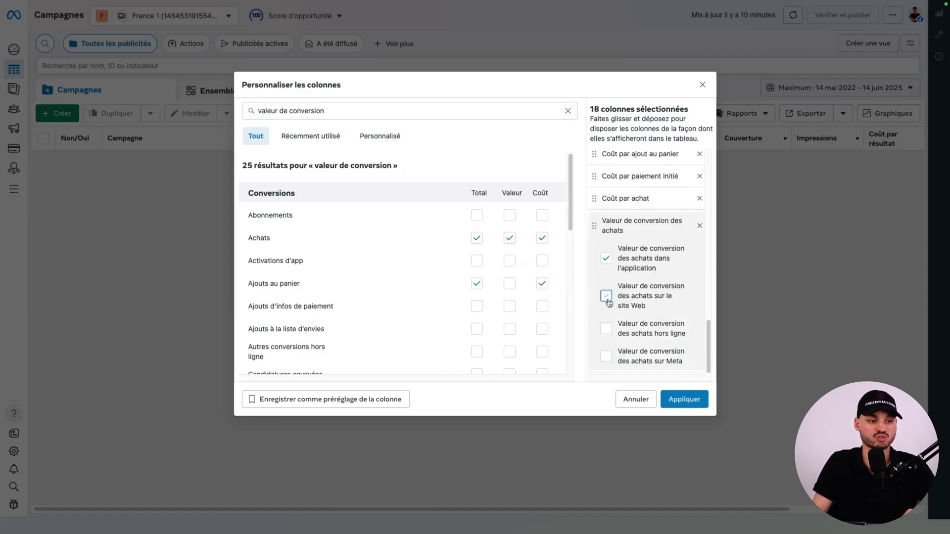
pyautogui.click(605, 259)
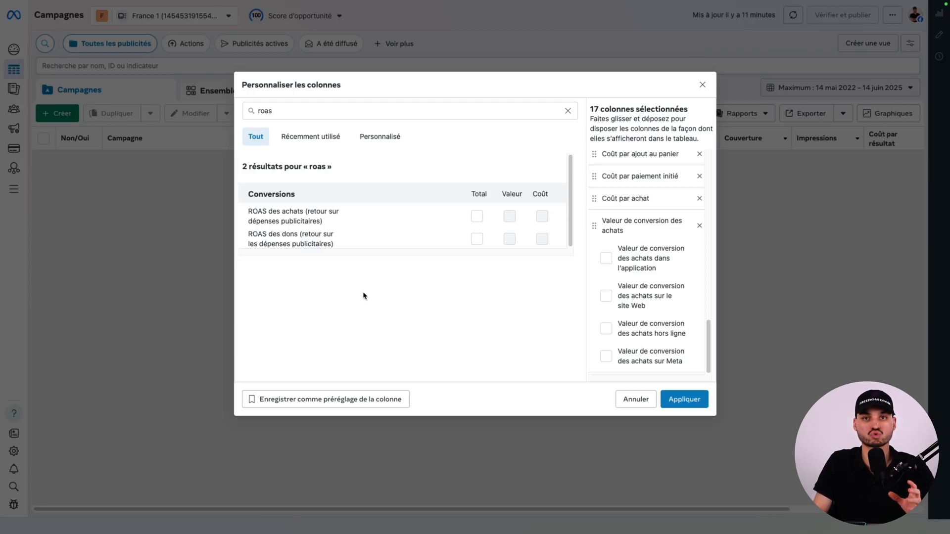
# Add the total column for ROAS des achats and deselect its site Web and application breakdowns.
pyautogui.moveTo(477, 221)
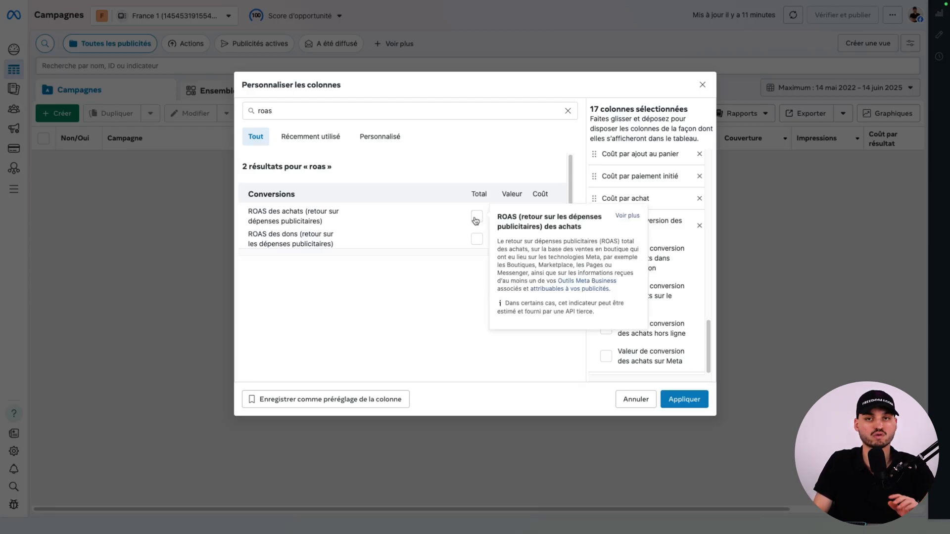
pyautogui.click(477, 217)
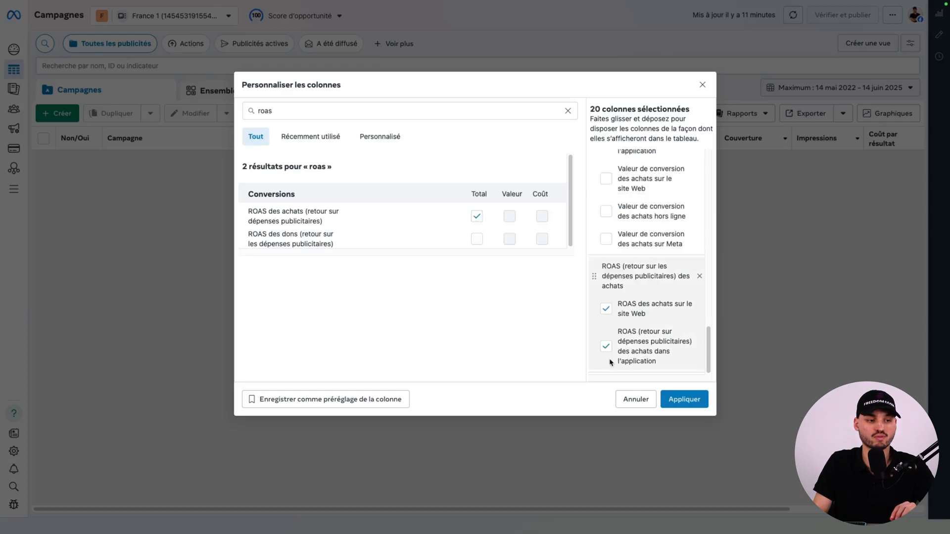
pyautogui.click(606, 347)
pyautogui.click(606, 309)
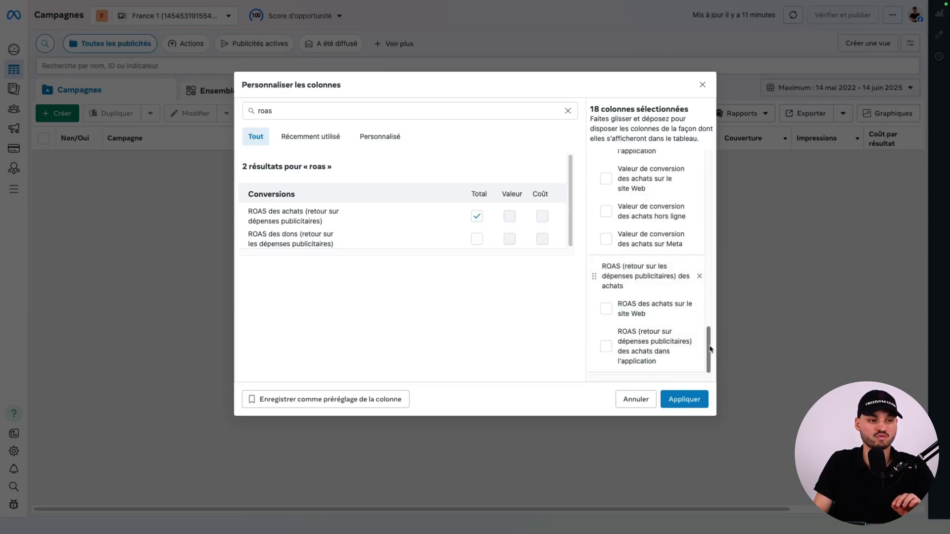
# Save the selected columns as a column preset, entering a first name as the preset name.
pyautogui.moveTo(708, 347); pyautogui.dragTo(706, 174)
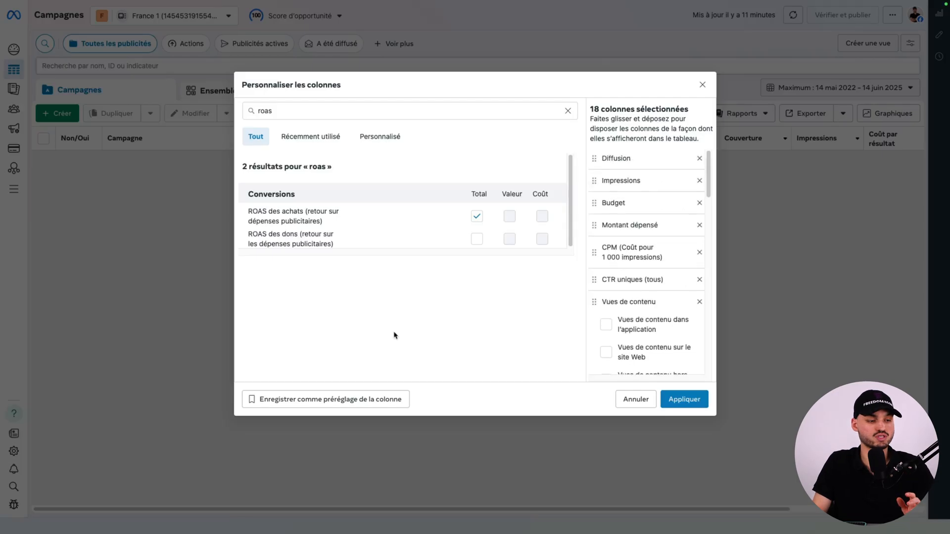
pyautogui.click(326, 399)
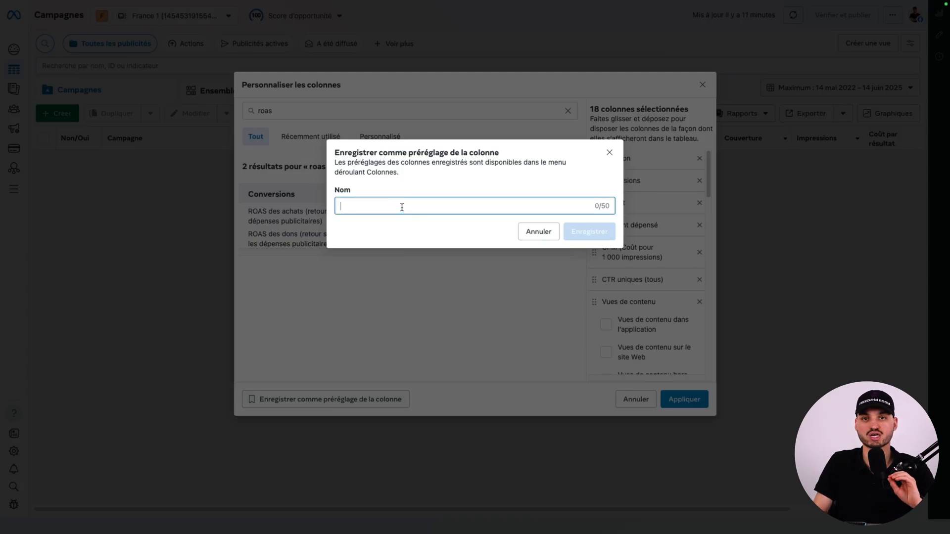
pyautogui.write('Noa')
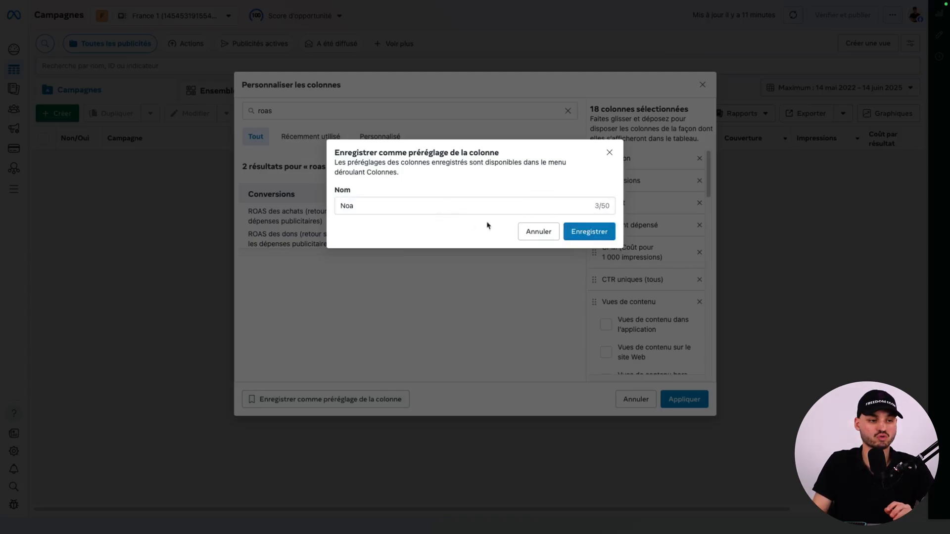
pyautogui.click(590, 231)
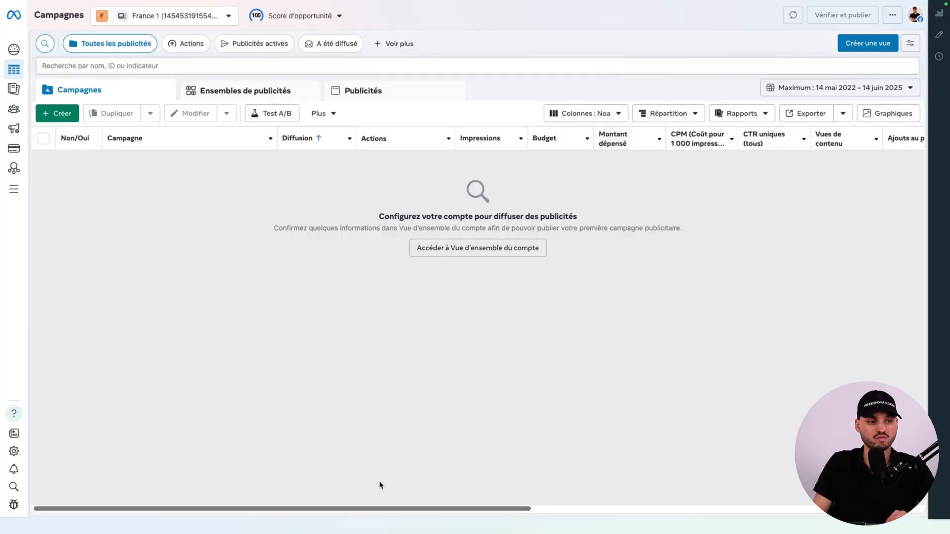
pyautogui.moveTo(436, 488); pyautogui.dragTo(775, 485)
pyautogui.moveTo(569, 141)
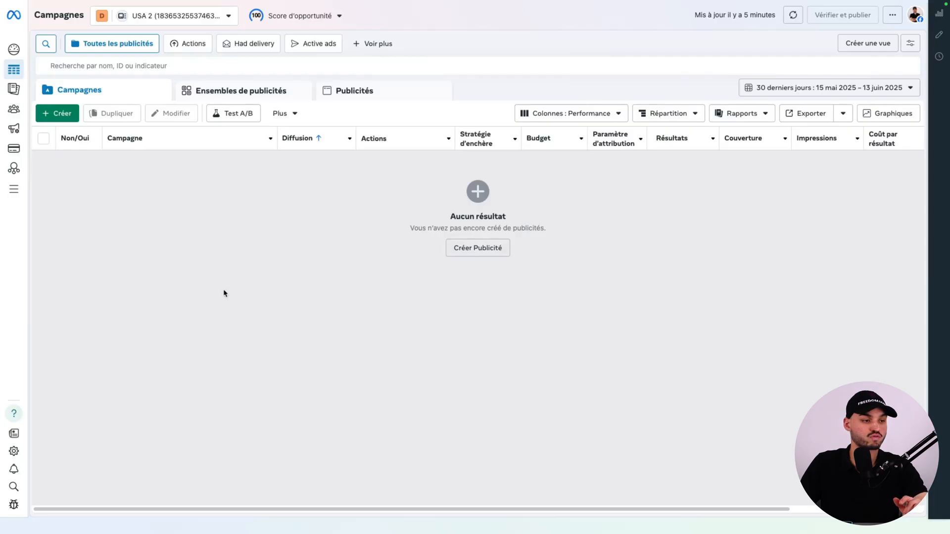
# Create a new campaign in the USA 2 ad account with the Ventes objective and the Enchères buying type.
pyautogui.click(65, 116)
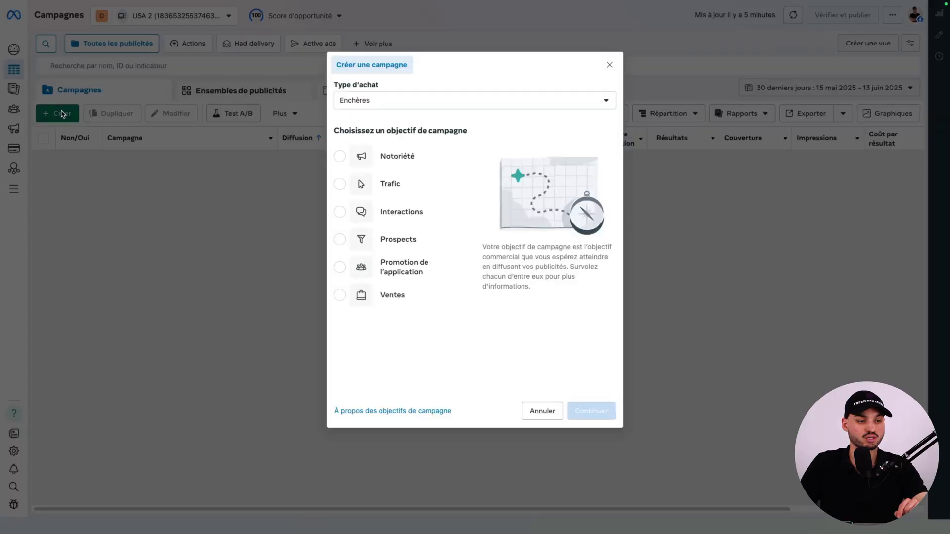
pyautogui.click(394, 304)
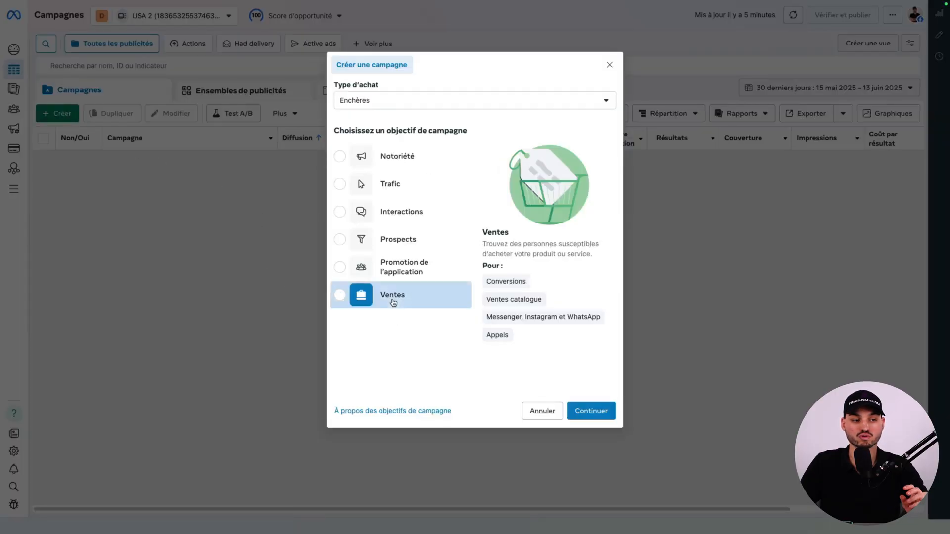
pyautogui.click(589, 412)
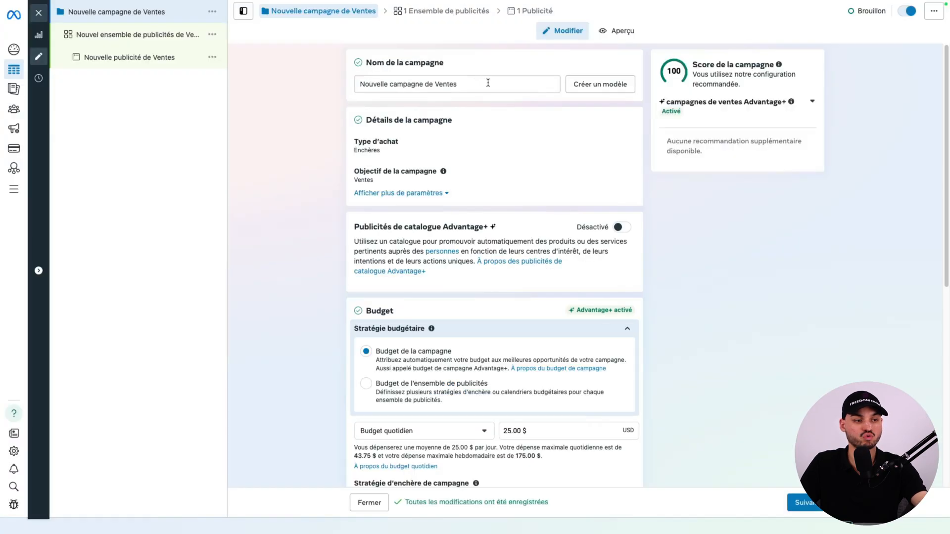
# Rename the campaign as "CBO - Nom du produit (FR/BEL/LUX)".
pyautogui.moveTo(497, 81); pyautogui.dragTo(361, 85)
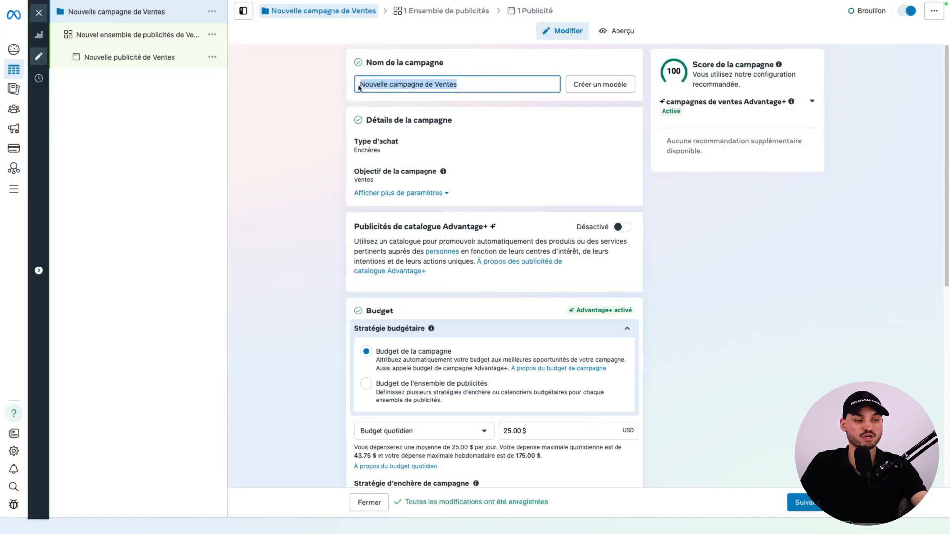
pyautogui.write('CBO - Nom du produit (FR/BEL/LUX)')
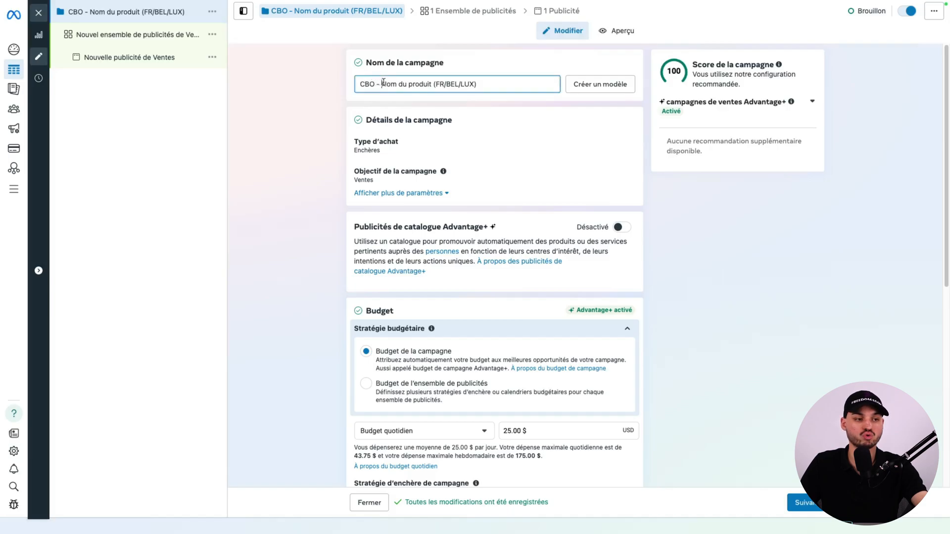
pyautogui.moveTo(381, 84); pyautogui.dragTo(449, 83)
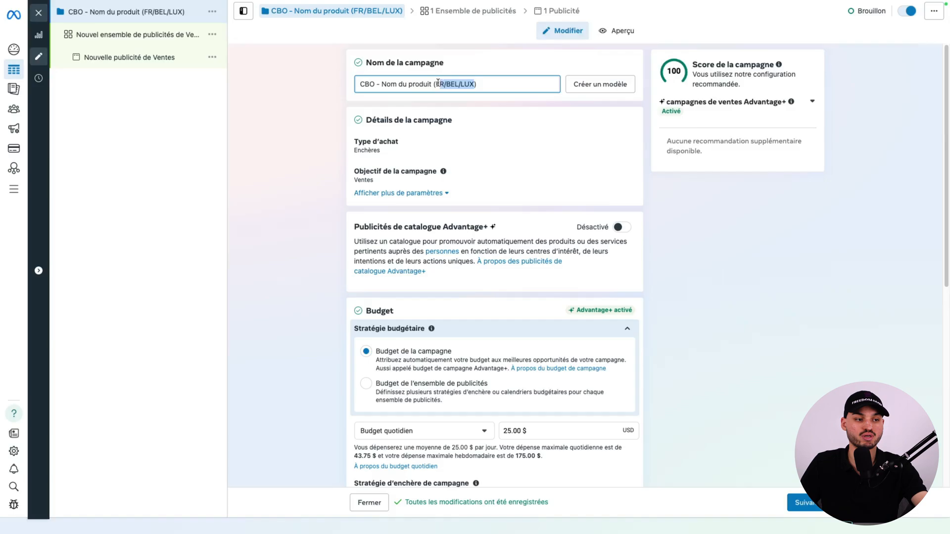
# Set the campaign's daily budget to 50.00 $ and continue to the ad set settings.
pyautogui.scroll(-3, 545, 200)
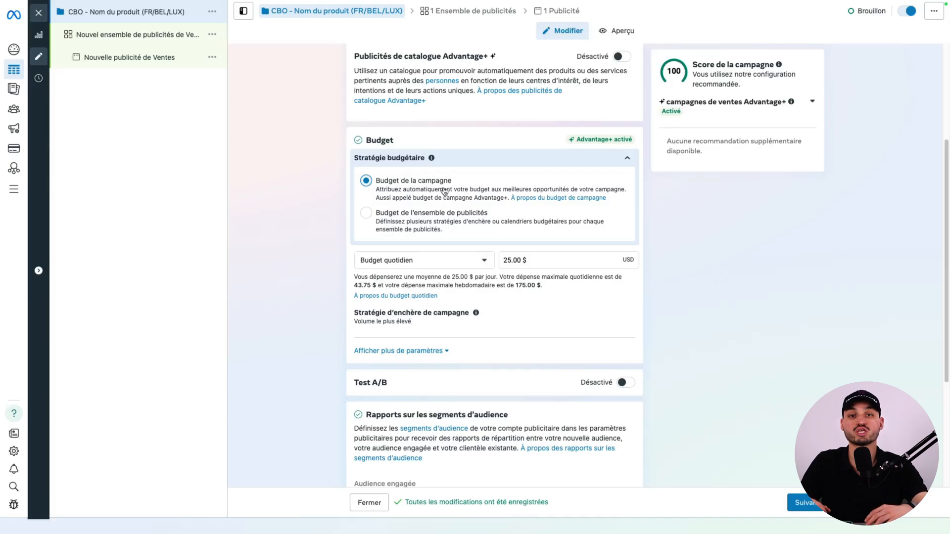
pyautogui.click(543, 261)
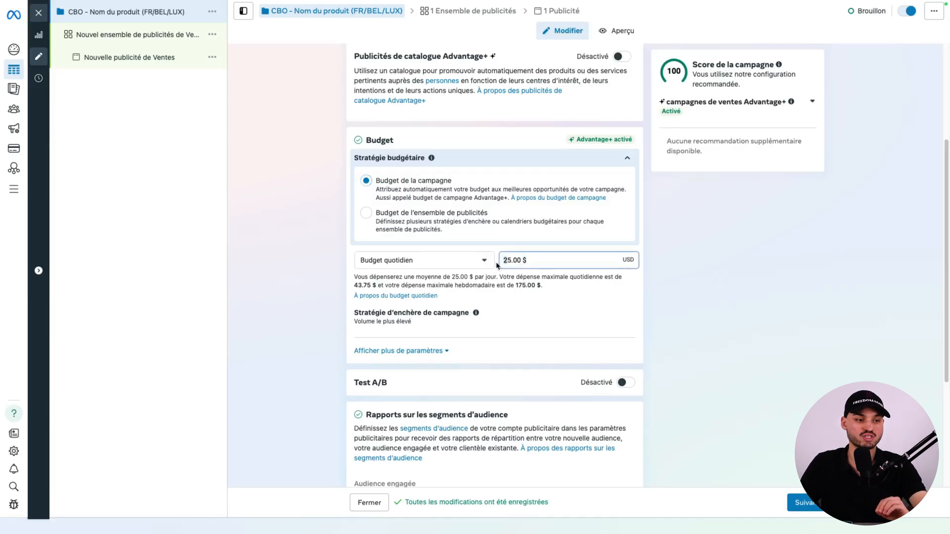
pyautogui.moveTo(538, 261); pyautogui.dragTo(503, 260)
pyautogui.write('50')
pyautogui.click(808, 235)
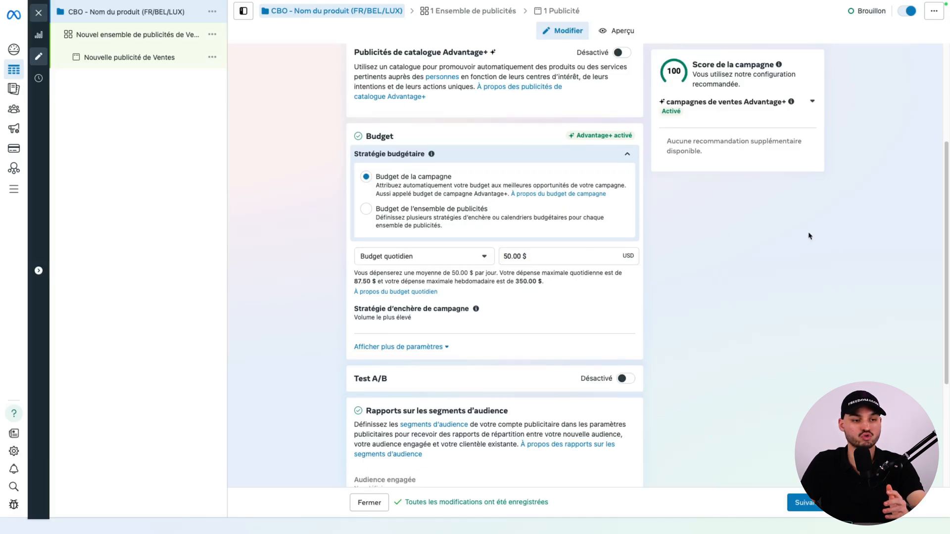
pyautogui.scroll(-1, 647, 248)
pyautogui.scroll(-3, 647, 249)
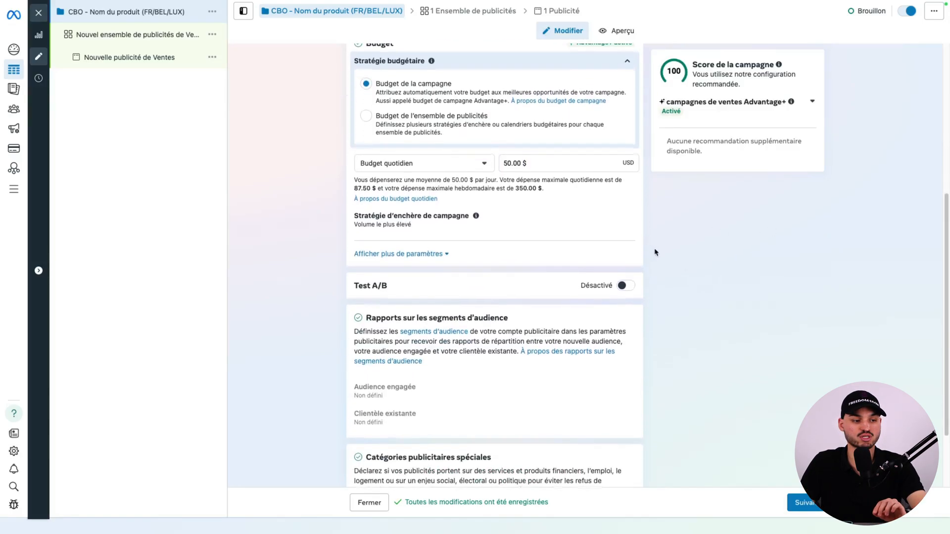
pyautogui.click(806, 502)
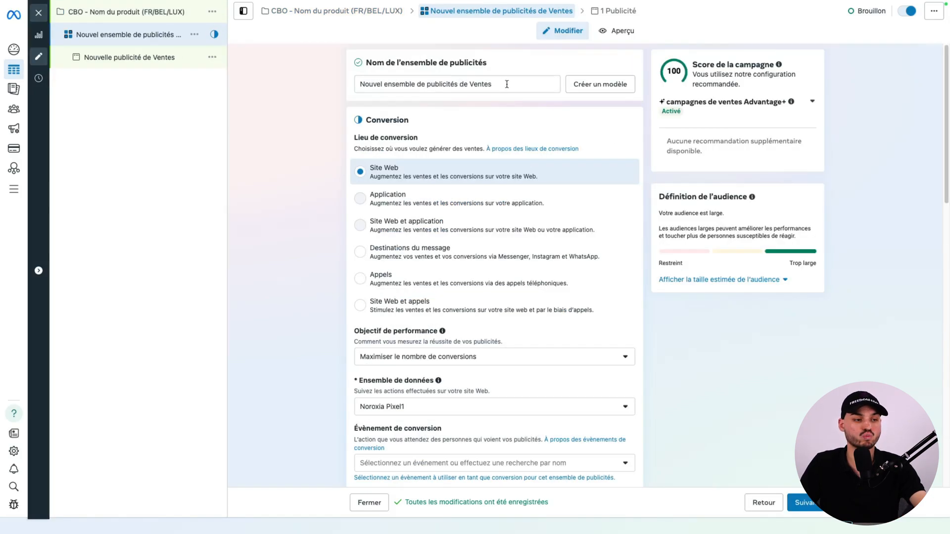
# Copy the campaign name "CBO - Nom du produit (FR/BEL/LUX)" and paste it as the ad set's name.
pyautogui.moveTo(506, 84); pyautogui.dragTo(374, 84)
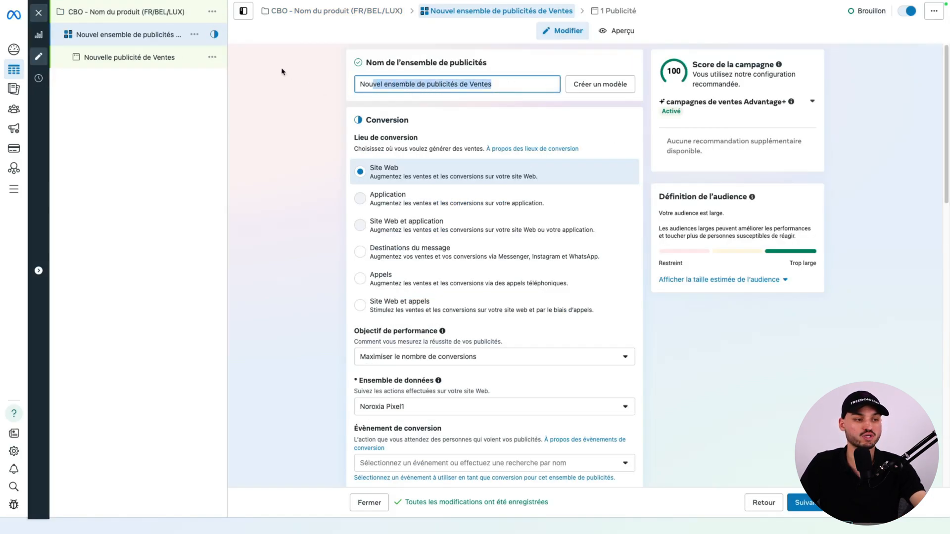
pyautogui.click(131, 13)
pyautogui.moveTo(479, 84); pyautogui.dragTo(357, 88)
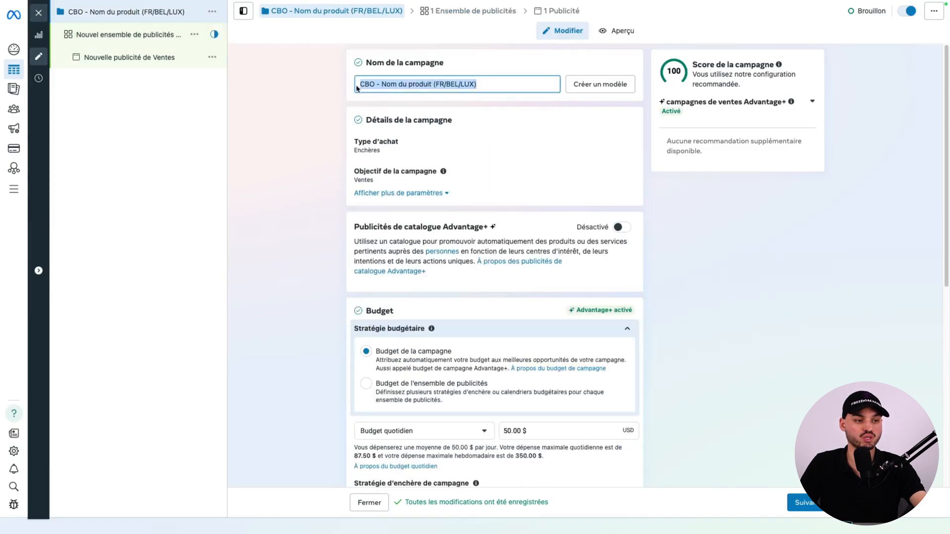
pyautogui.rightClick(407, 85)
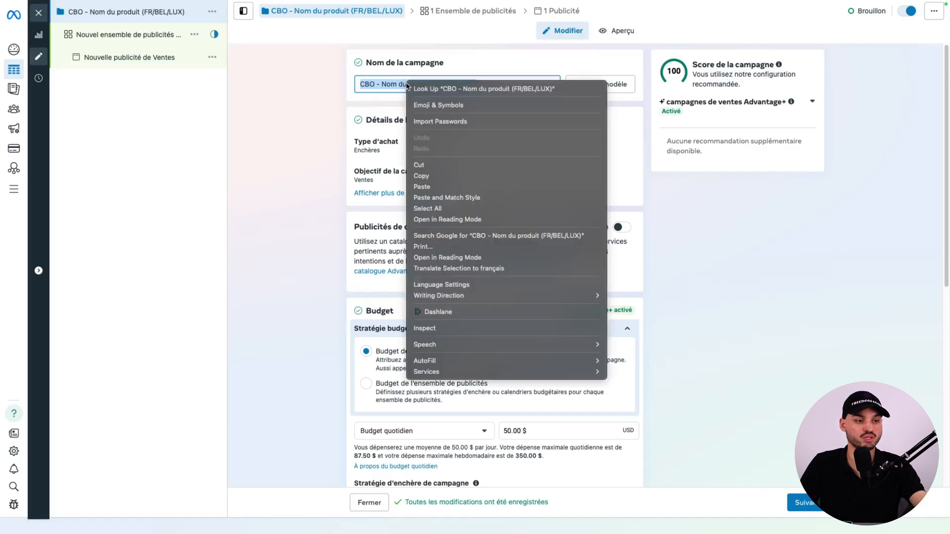
pyautogui.click(421, 176)
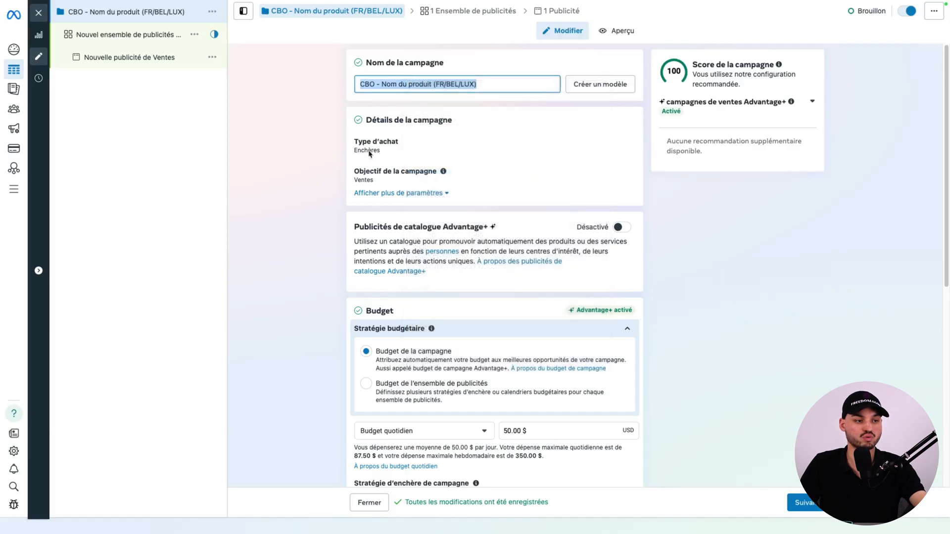
pyautogui.click(150, 42)
pyautogui.moveTo(505, 84); pyautogui.dragTo(355, 85)
pyautogui.hotkey('ctrl', 'v')
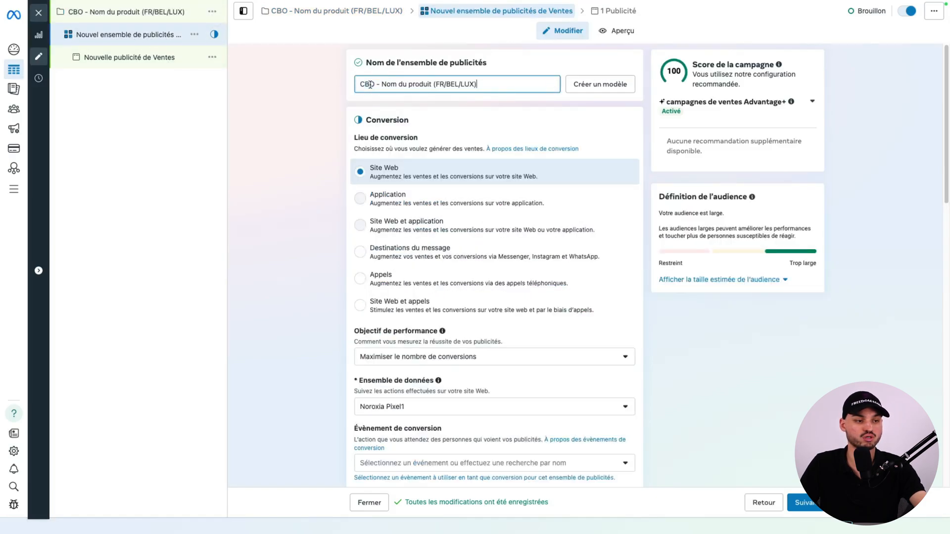
pyautogui.click(312, 102)
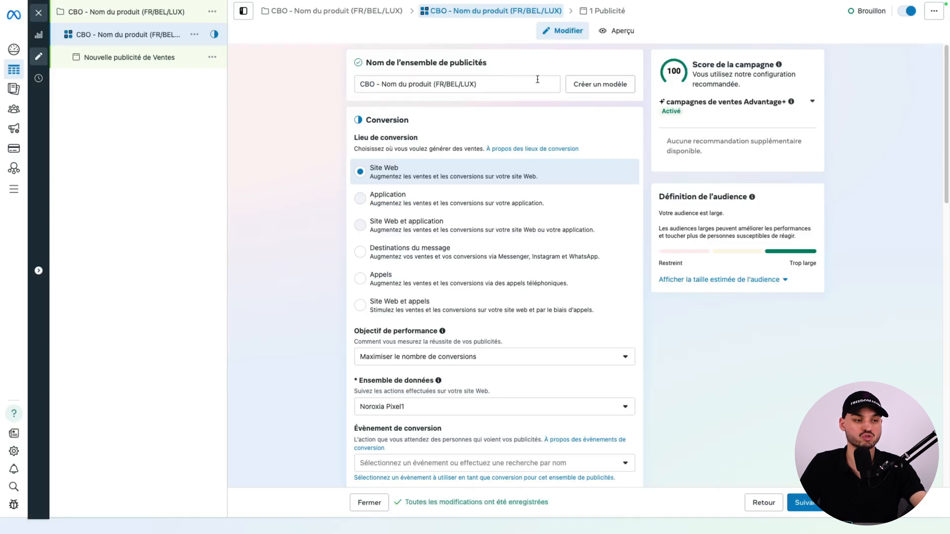
pyautogui.moveTo(432, 84); pyautogui.dragTo(402, 85)
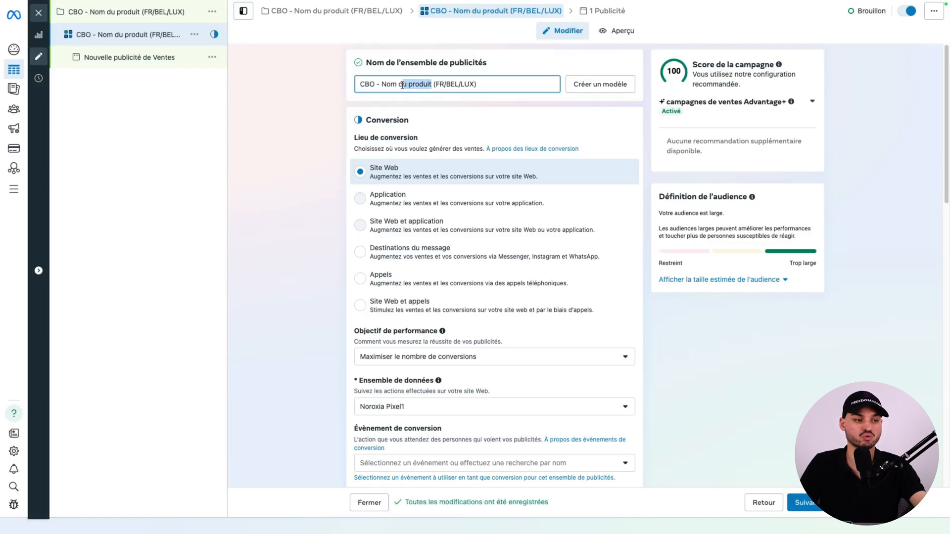
# Choose Site Web as the ad set's conversion location and Maximiser le nombre de conversions as its performance objective.
pyautogui.click(473, 177)
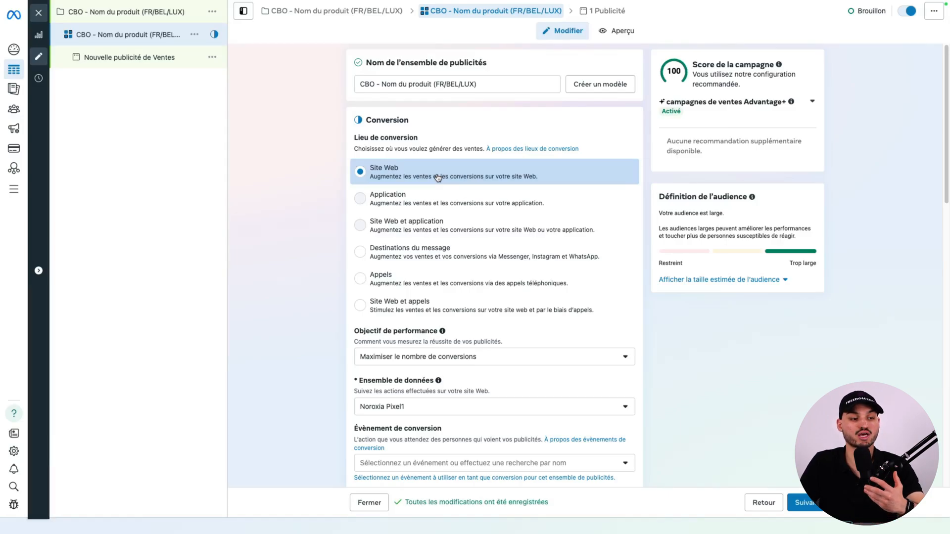
pyautogui.scroll(-1, 418, 355)
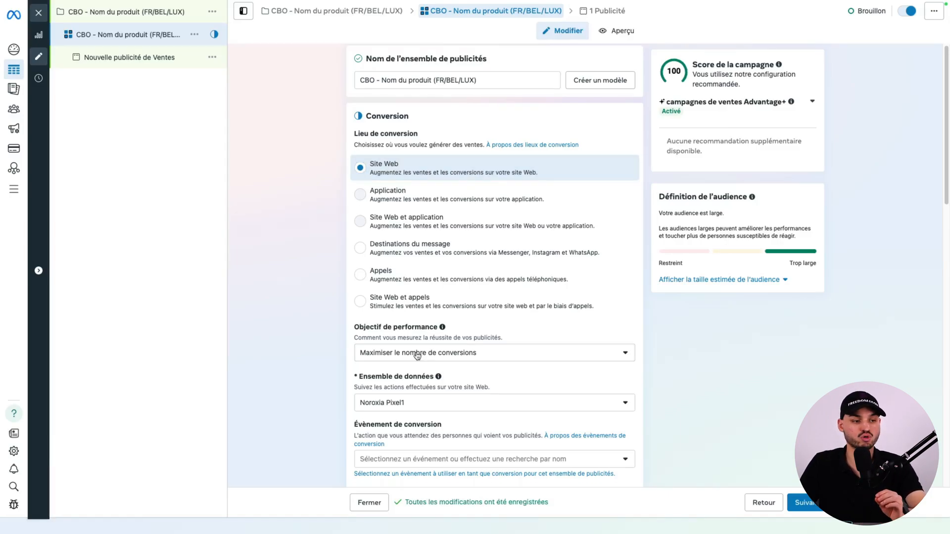
pyautogui.click(417, 354)
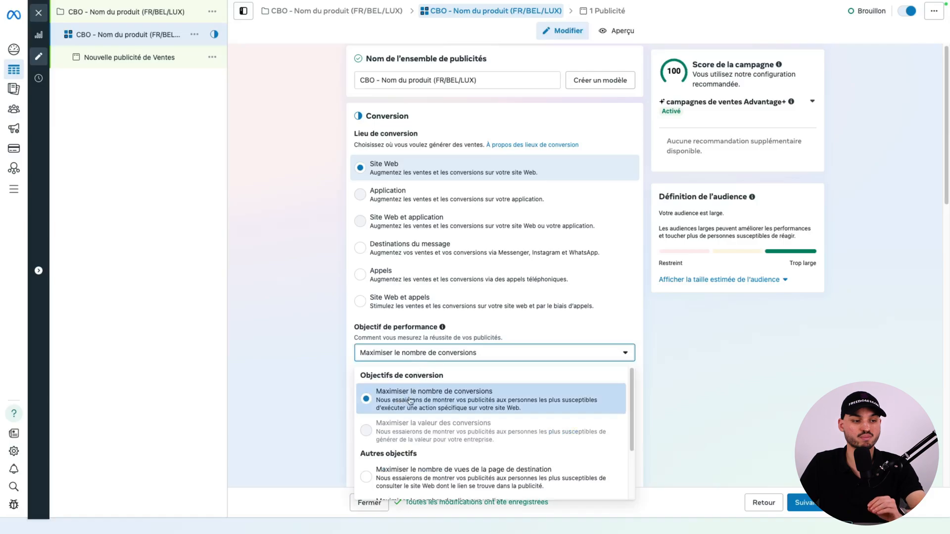
pyautogui.click(428, 399)
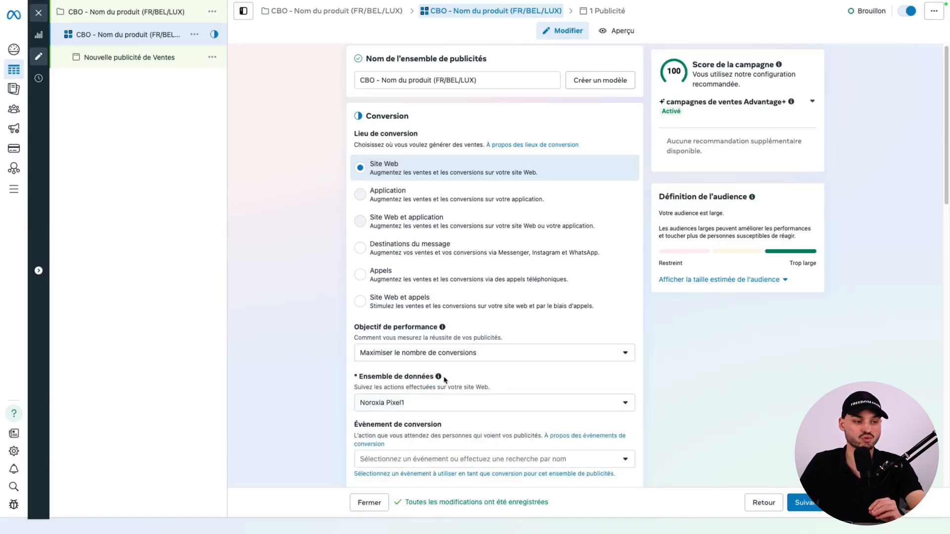
# Select Noroxia Pixel1 as the ad set's dataset and Achat as its conversion event.
pyautogui.click(403, 410)
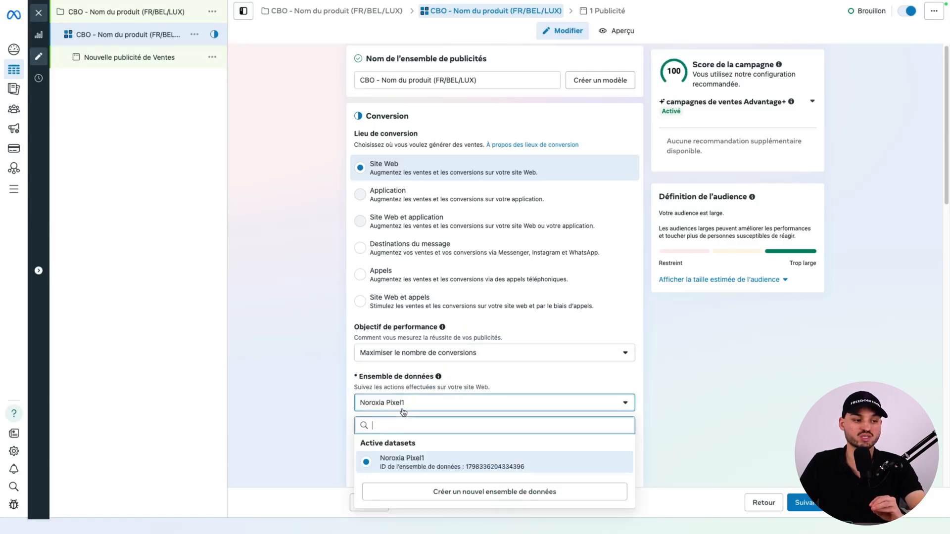
pyautogui.click(413, 461)
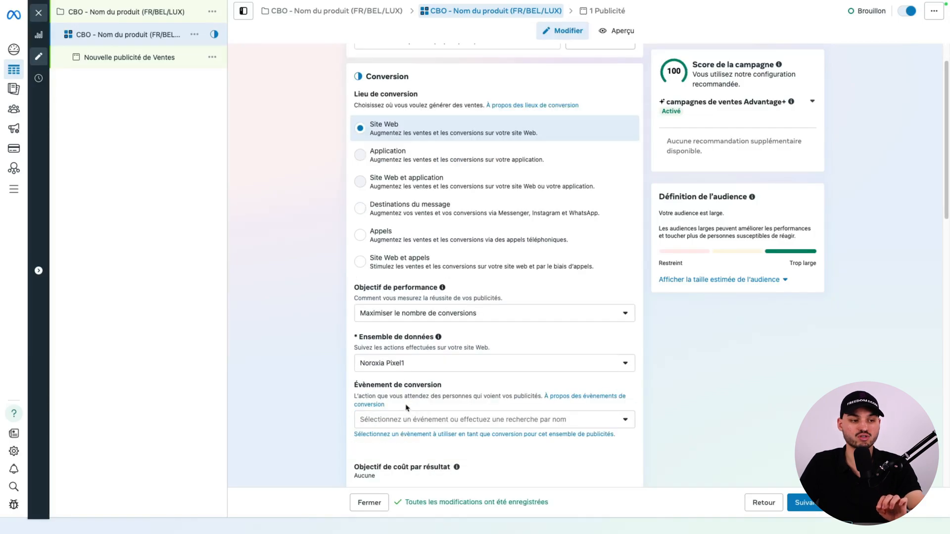
pyautogui.click(419, 421)
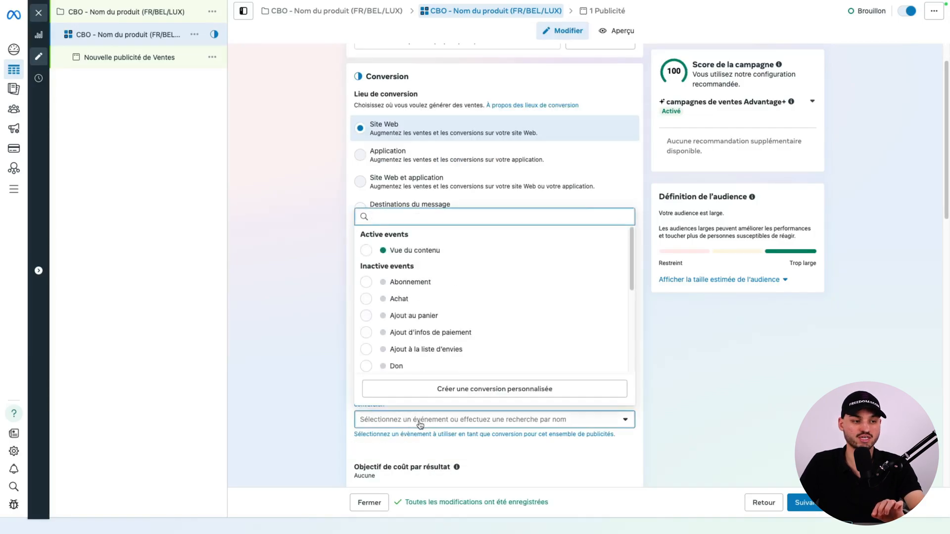
pyautogui.click(407, 300)
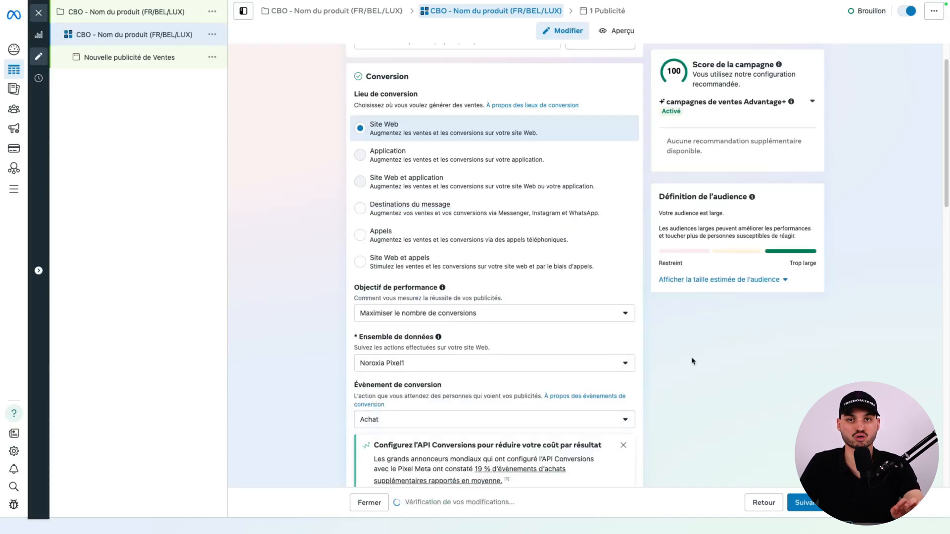
# Schedule the ad set to start on 15 juin 2025 at 00:01.
pyautogui.scroll(-10, 692, 361)
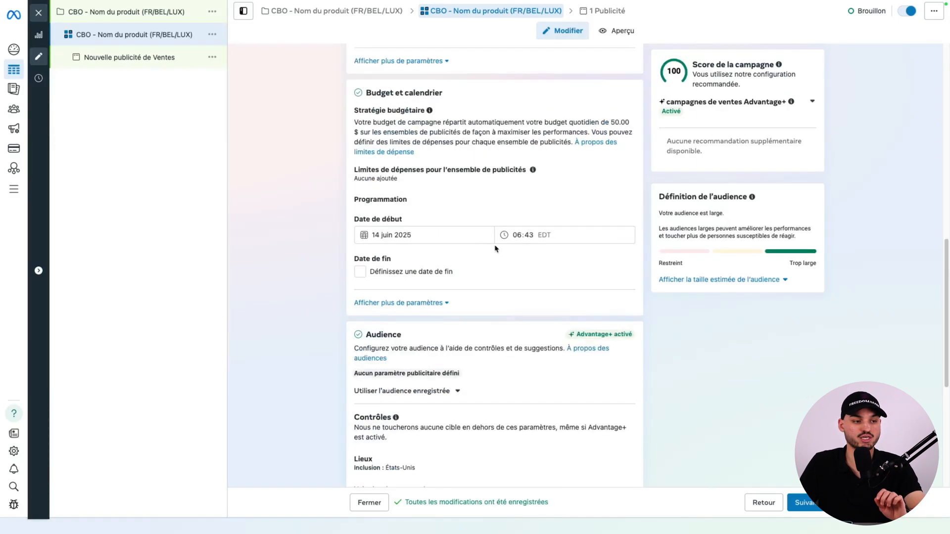
pyautogui.click(459, 238)
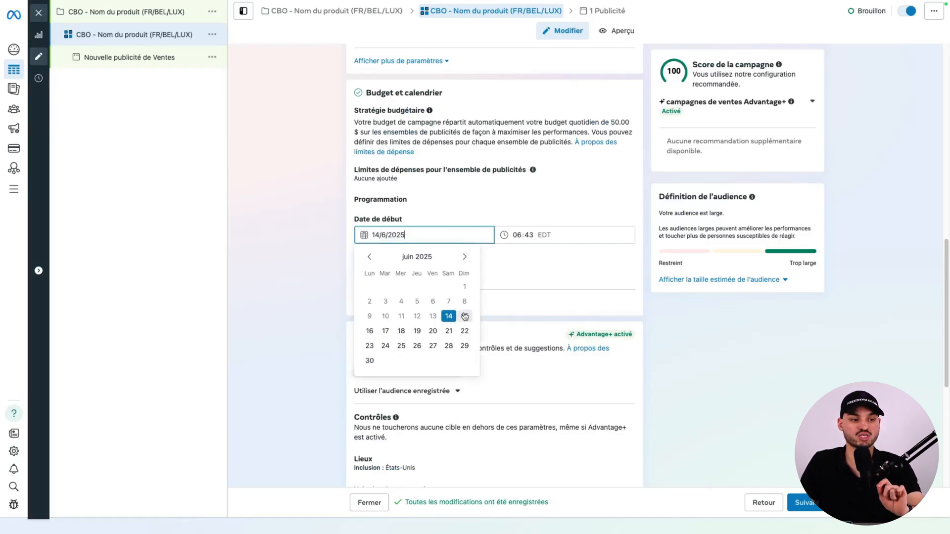
pyautogui.click(465, 317)
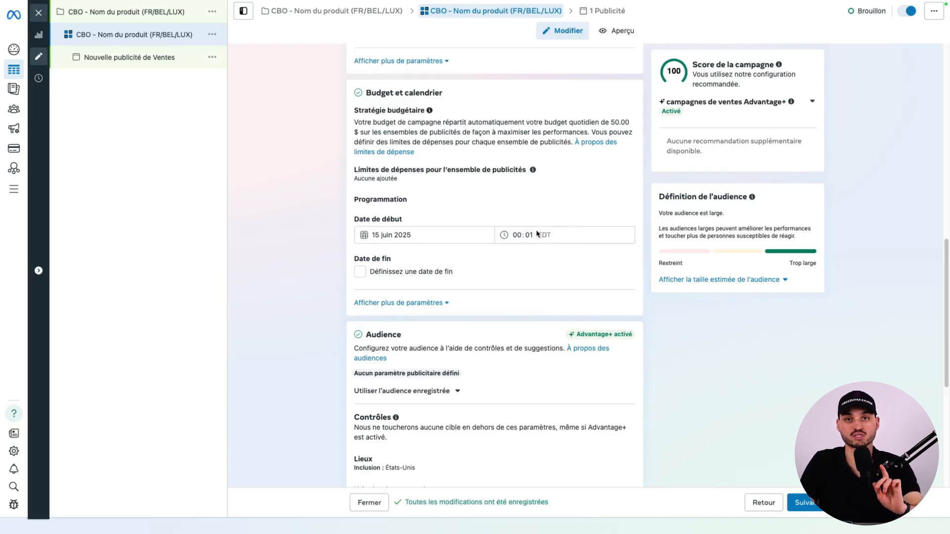
# Add France, Belgique and Luxembourg to the audience's included locations and remove États-Unis.
pyautogui.scroll(-2, 535, 232)
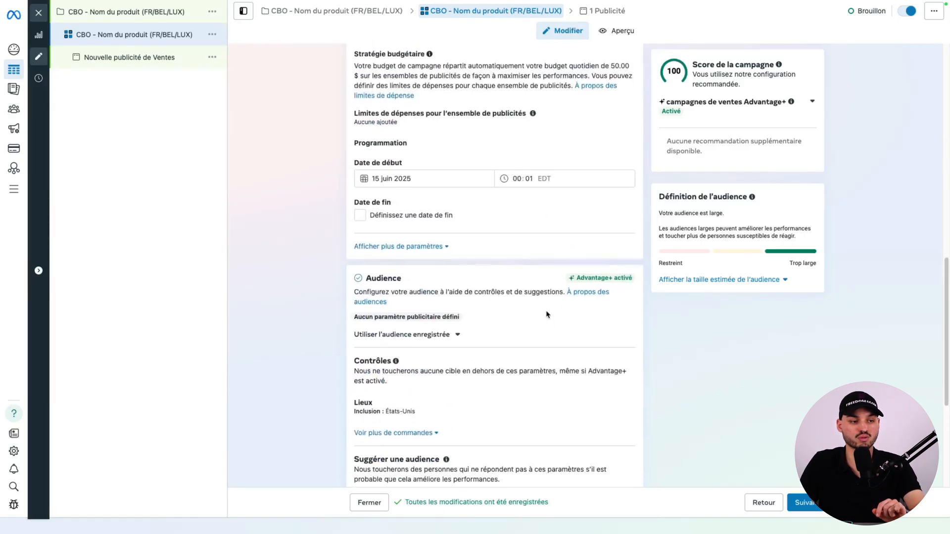
pyautogui.click(625, 406)
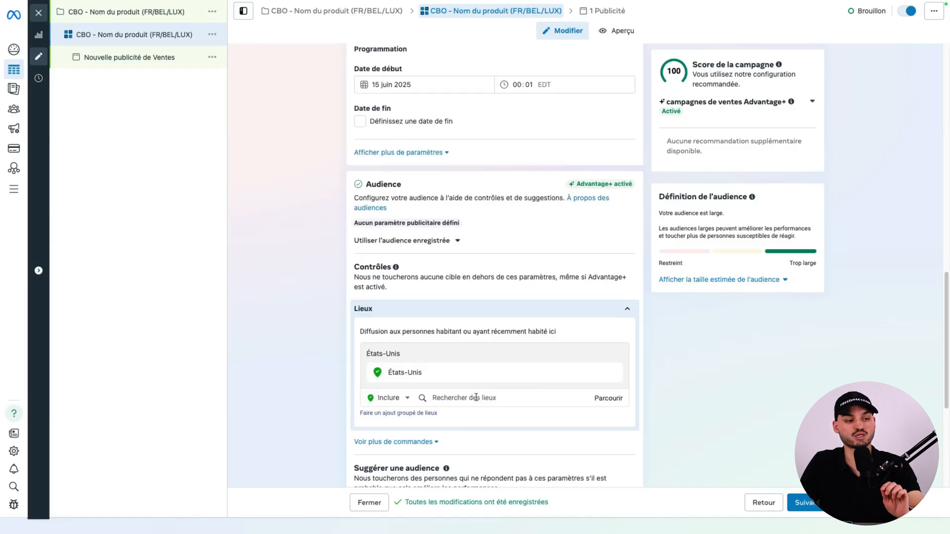
pyautogui.click(473, 398)
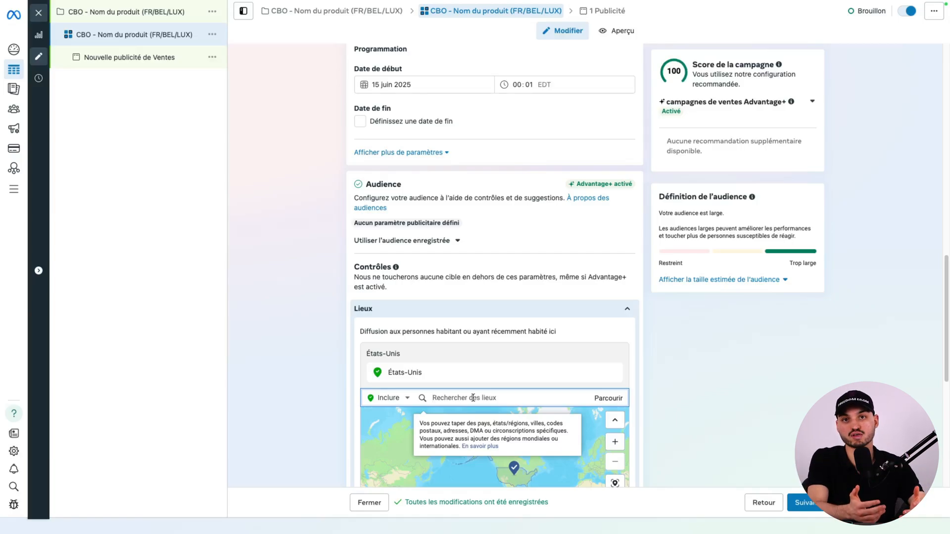
pyautogui.write('France')
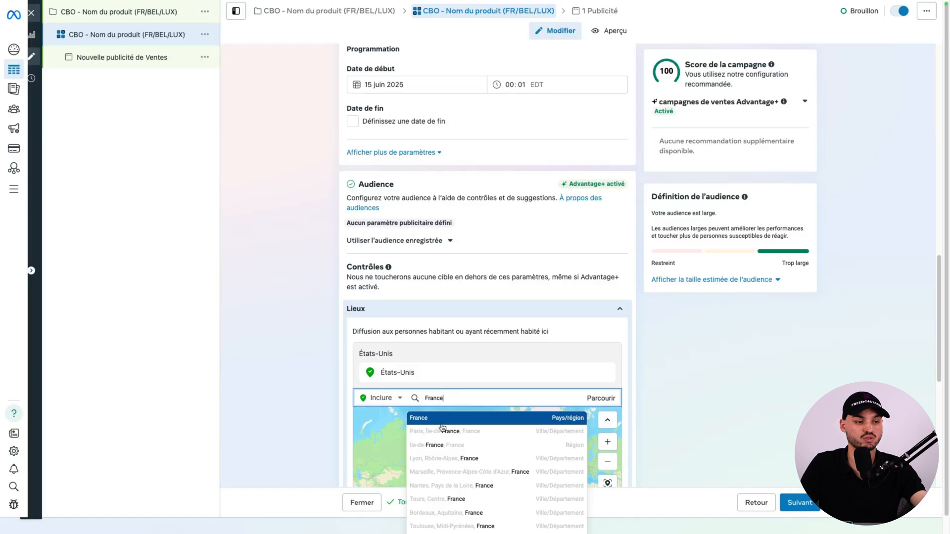
pyautogui.click(439, 424)
pyautogui.write('Belgique')
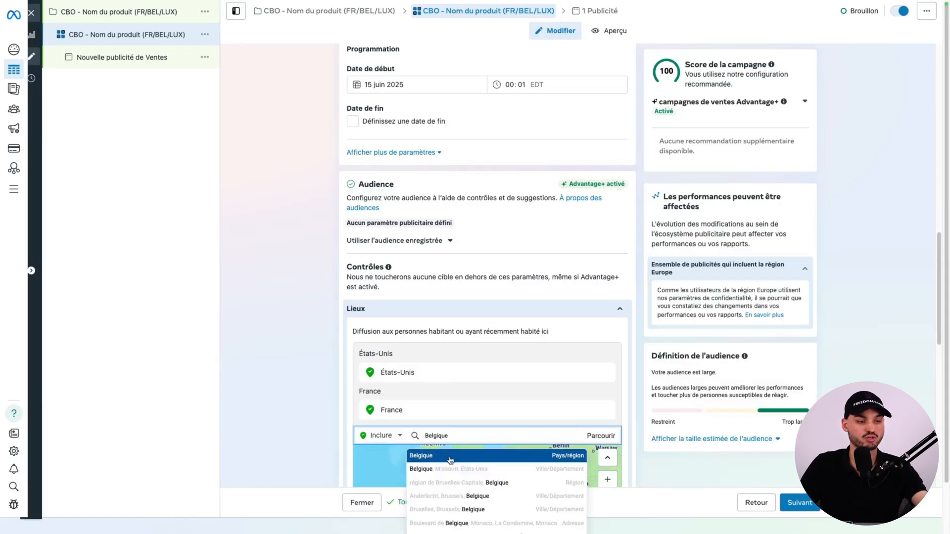
pyautogui.click(450, 457)
pyautogui.write('Luxembourg')
pyautogui.click(458, 483)
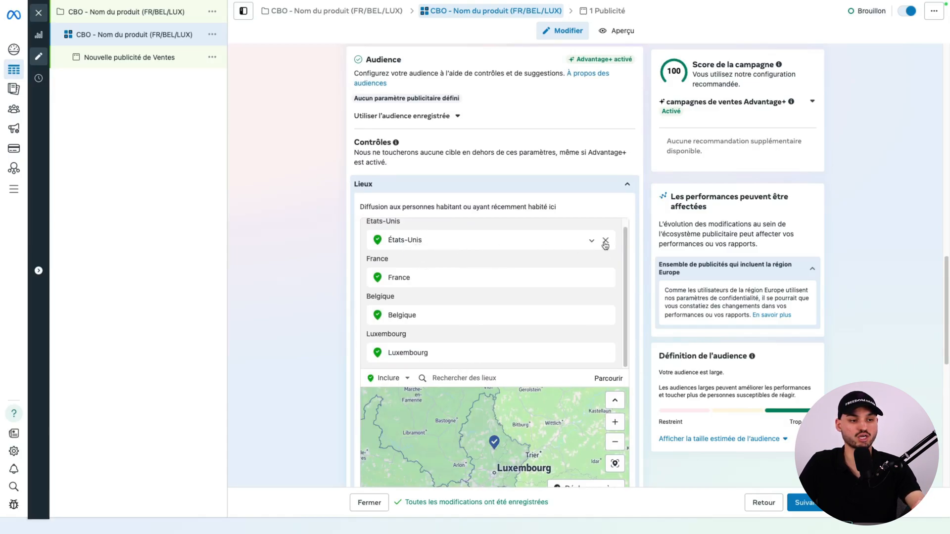
pyautogui.click(606, 241)
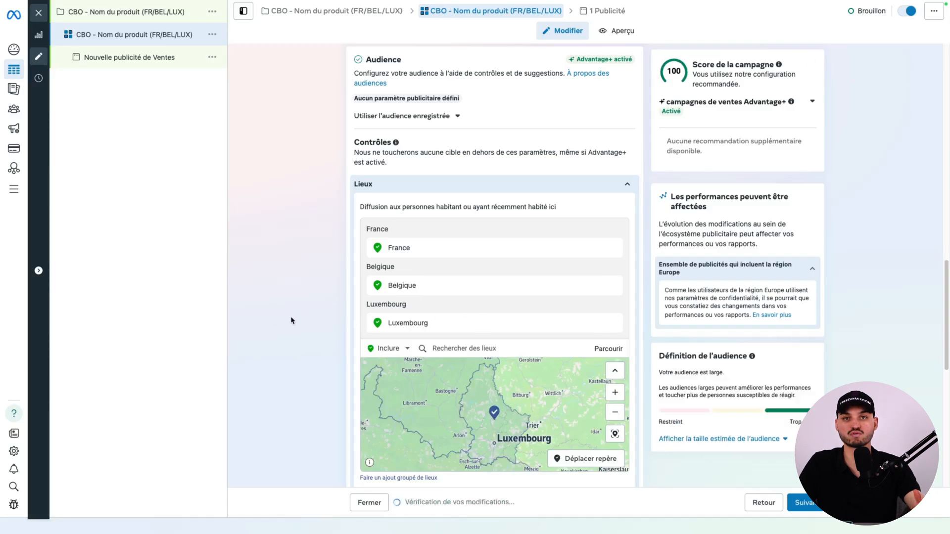
# Exclude Threads from the ad set's placement platforms and continue to the ad settings.
pyautogui.scroll(-7, 291, 321)
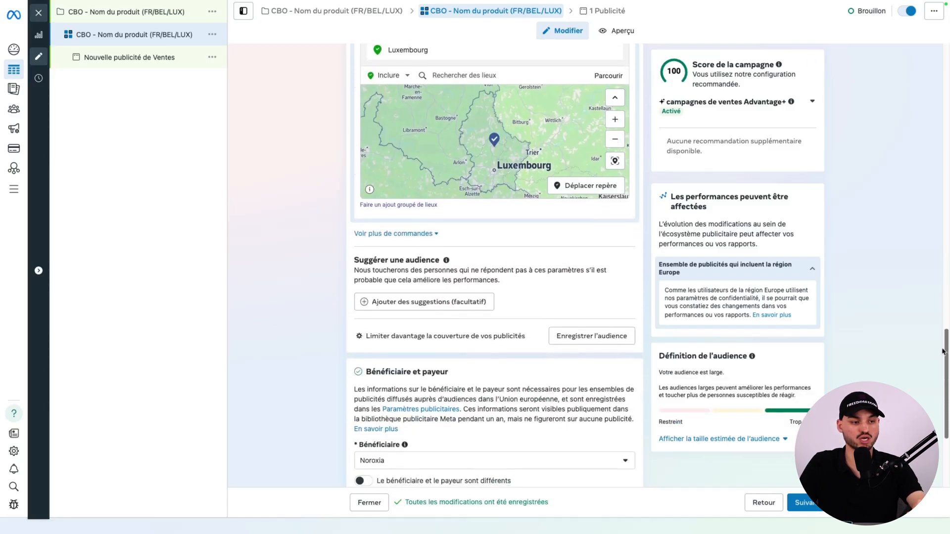
pyautogui.scroll(-2, 941, 365)
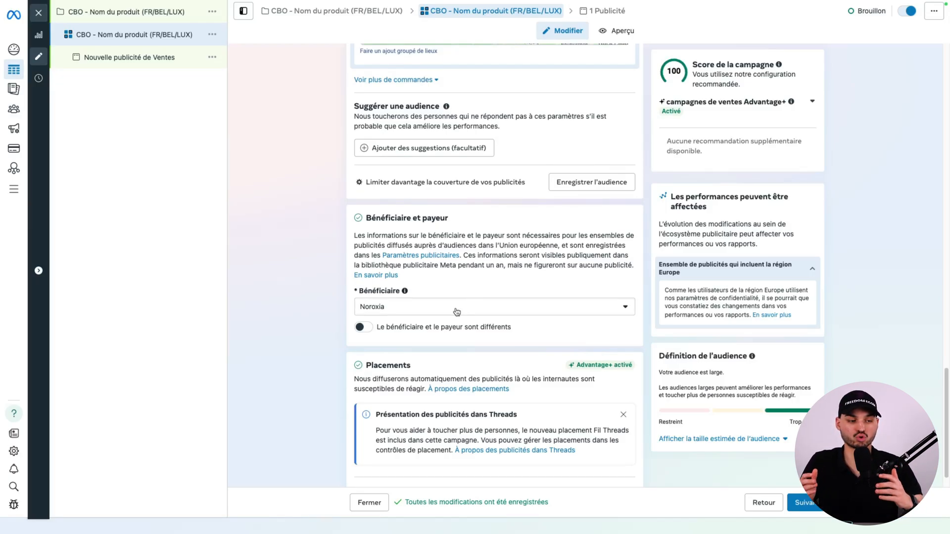
pyautogui.scroll(-1, 940, 406)
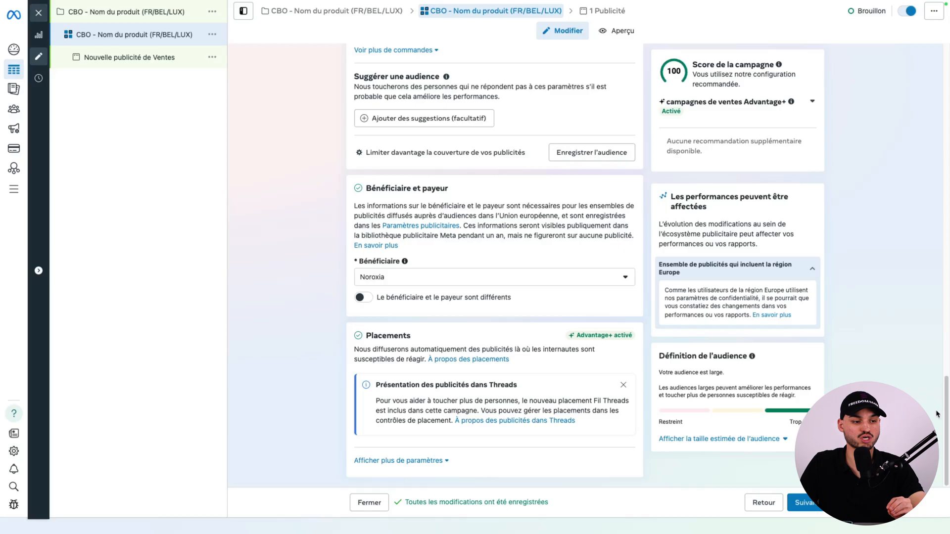
pyautogui.click(428, 461)
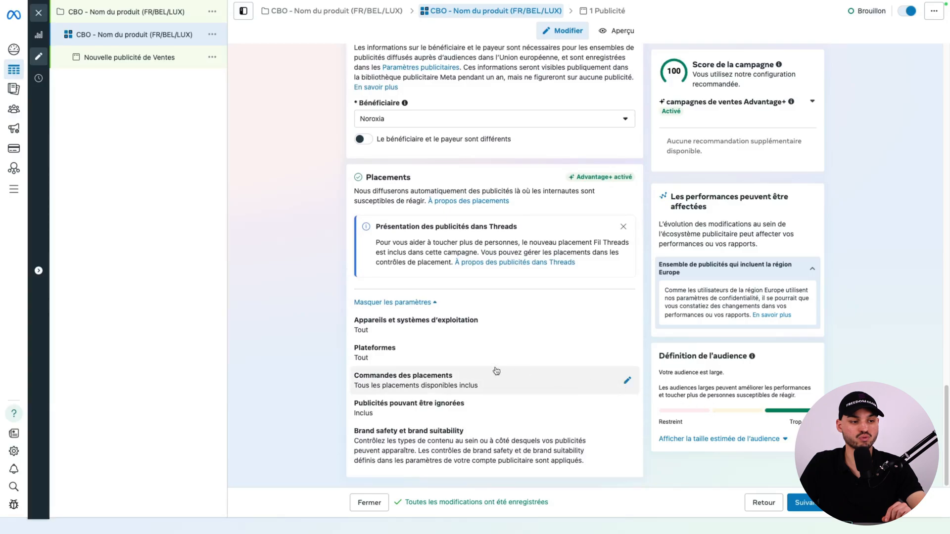
pyautogui.click(441, 361)
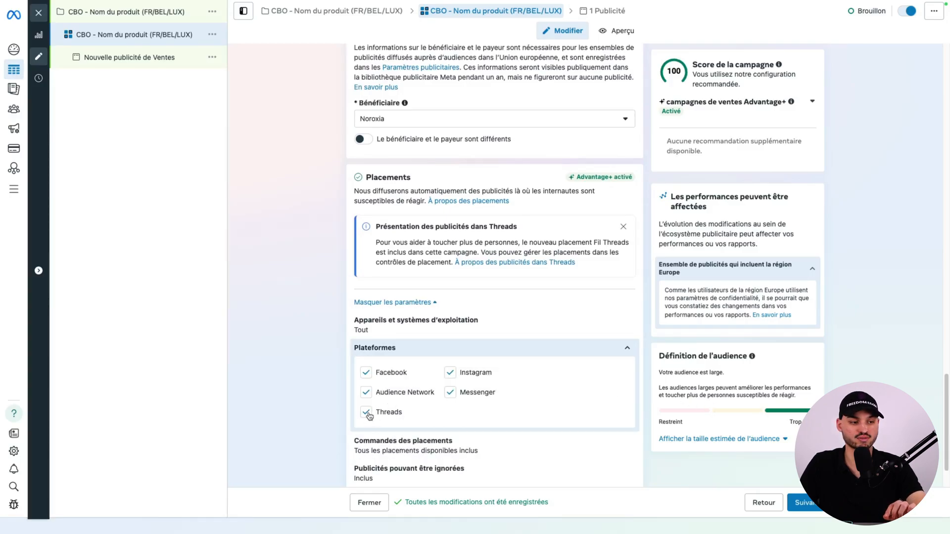
pyautogui.click(366, 412)
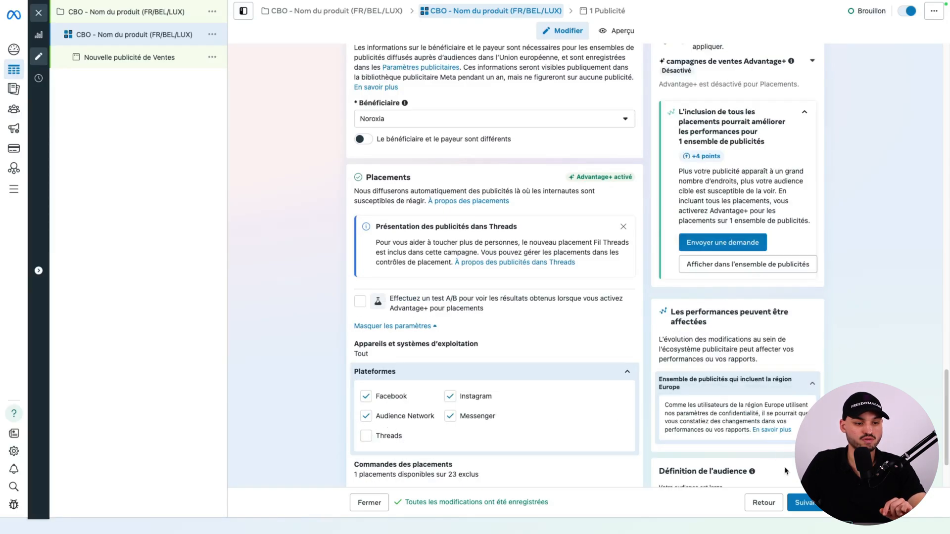
pyautogui.click(800, 503)
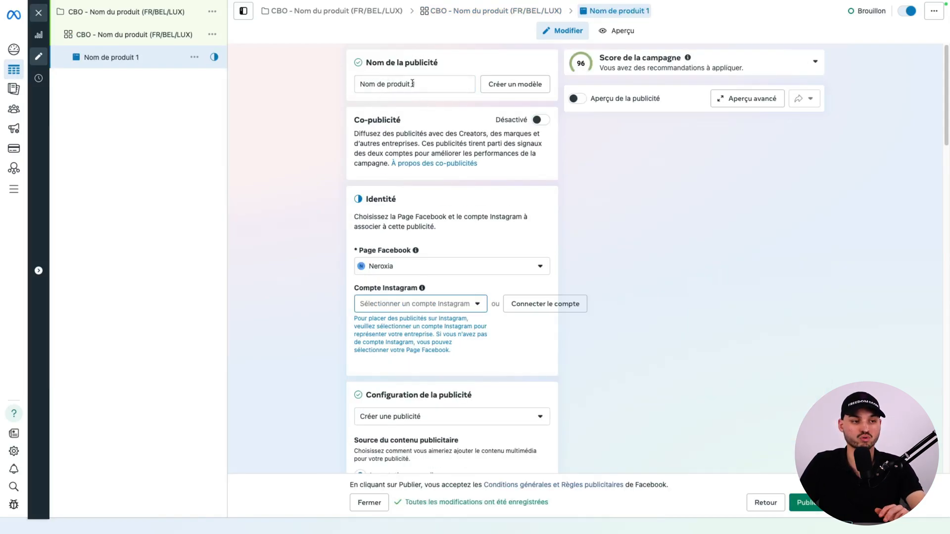
# Name the ad "Nom de produit 1" and choose Utiliser la Page Facebook for its Instagram account.
pyautogui.click(413, 84)
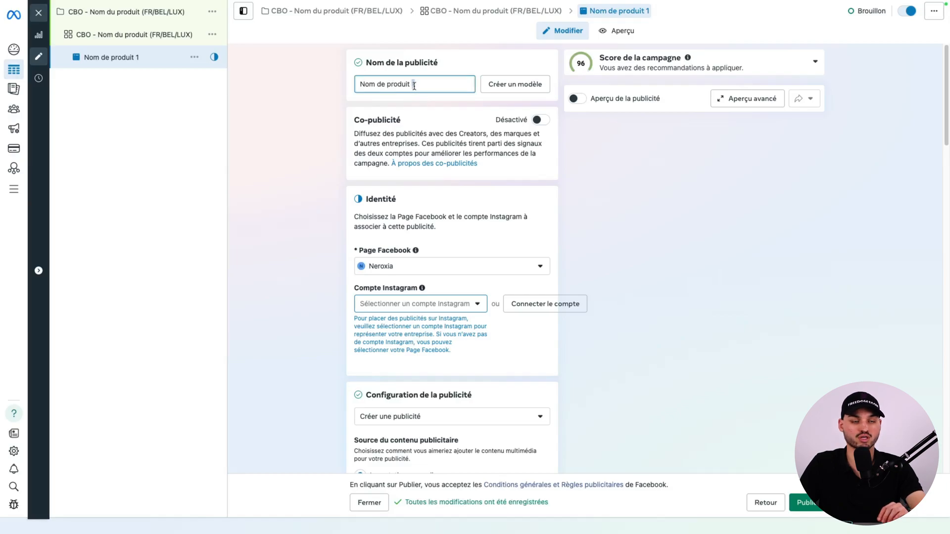
pyautogui.click(493, 255)
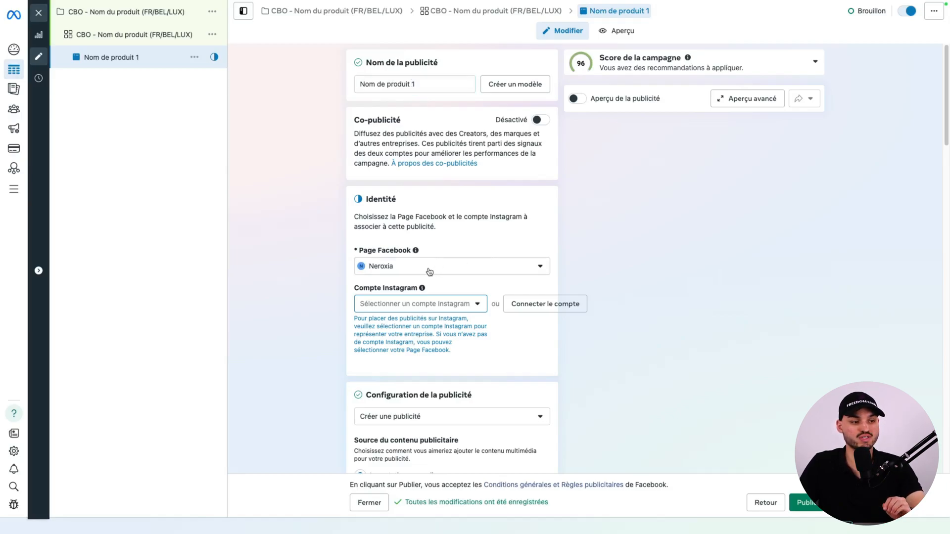
pyautogui.click(413, 304)
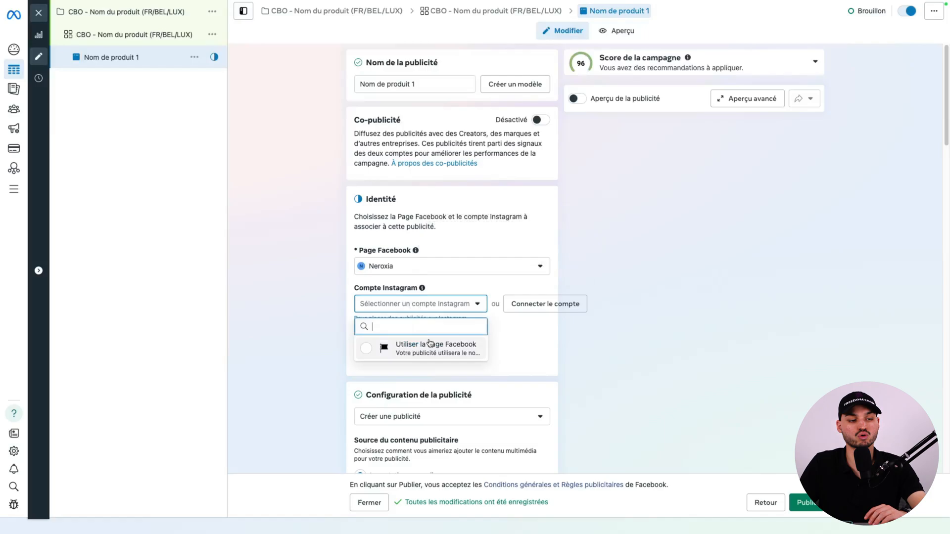
pyautogui.click(430, 344)
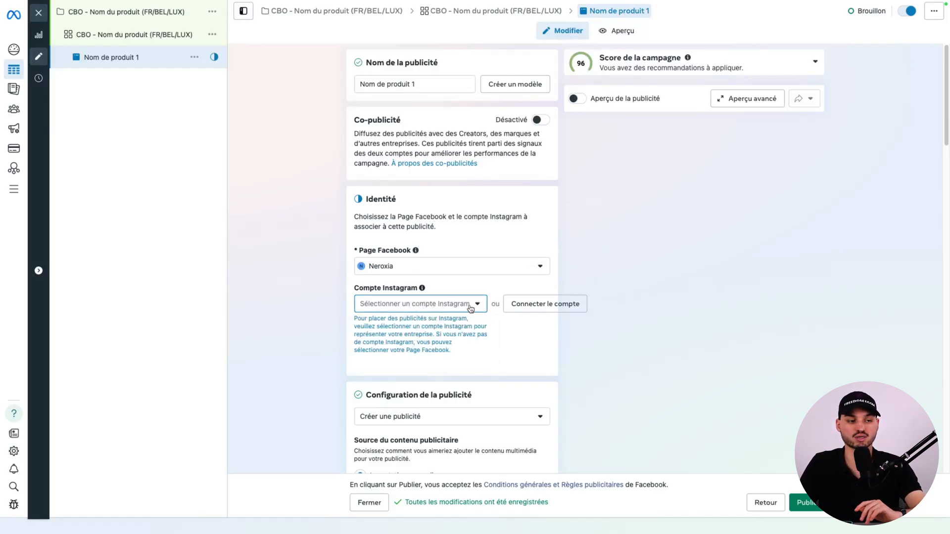
# Choose Importation manuelle and the Image/Vidéo unique format for the ad, and disable Publicités multi-annonceurs.
pyautogui.scroll(-4, 257, 259)
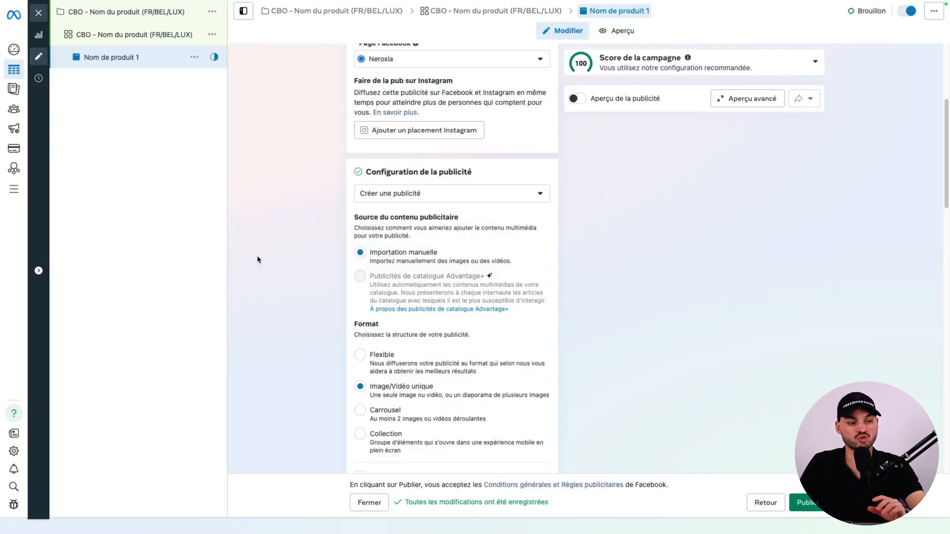
pyautogui.click(384, 256)
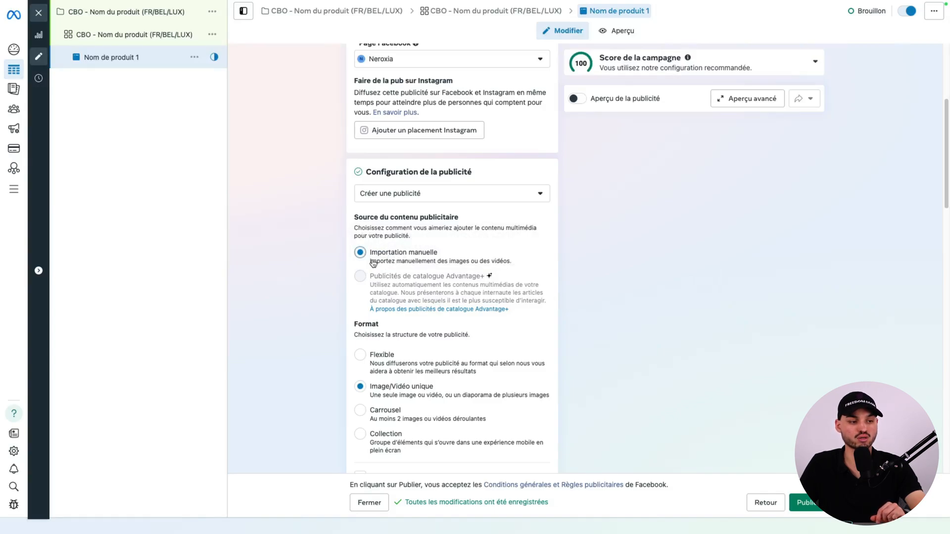
pyautogui.click(399, 393)
pyautogui.scroll(-5, 403, 395)
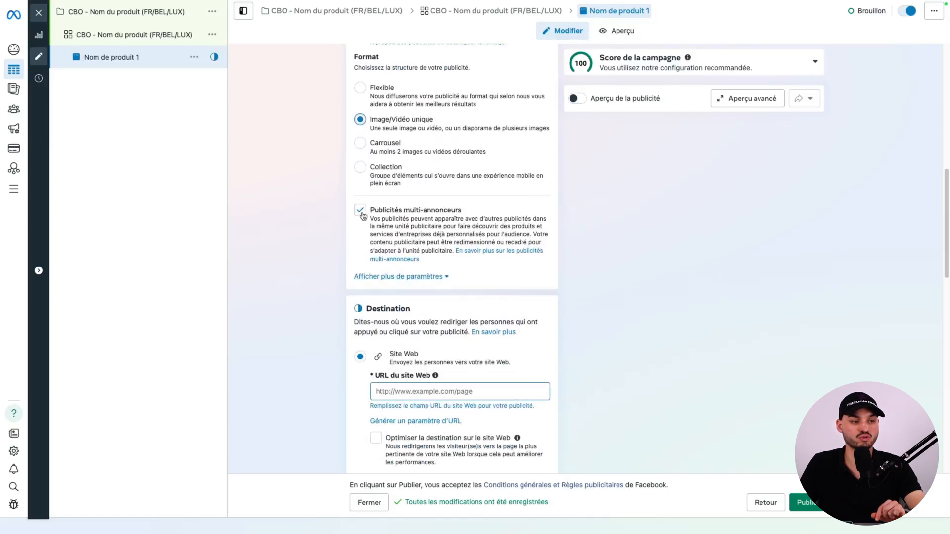
pyautogui.click(360, 211)
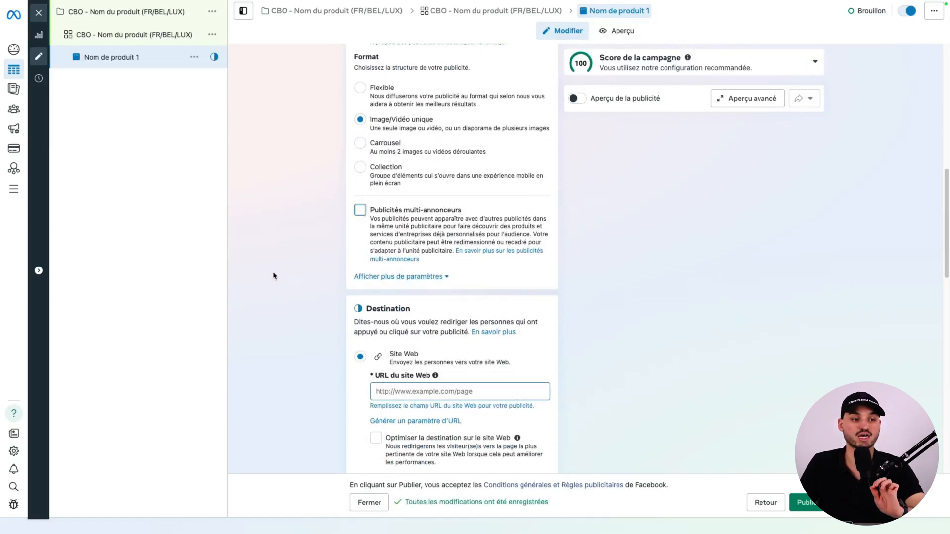
# Start configuring the ad content as a Publicité image and select 3.png from the account images.
pyautogui.scroll(-5, 257, 342)
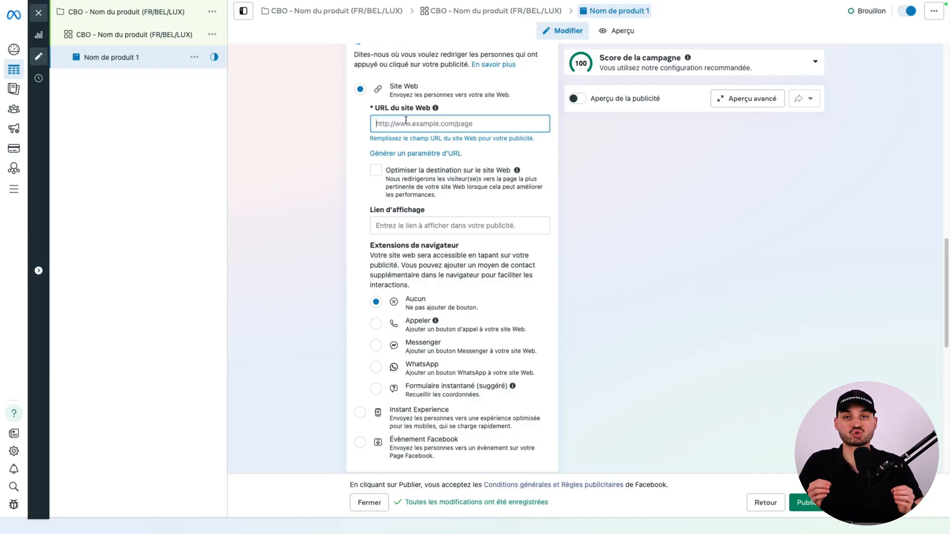
pyautogui.scroll(-5, 646, 254)
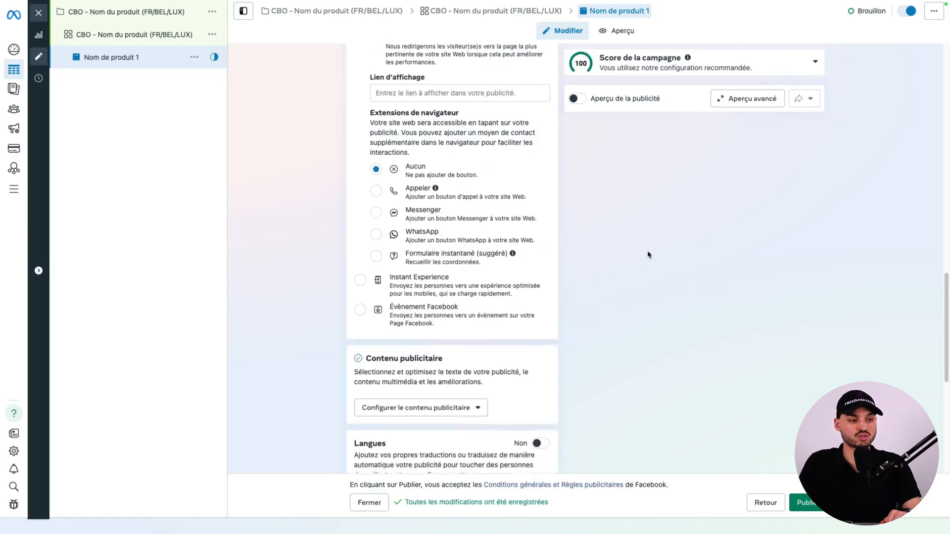
pyautogui.click(419, 343)
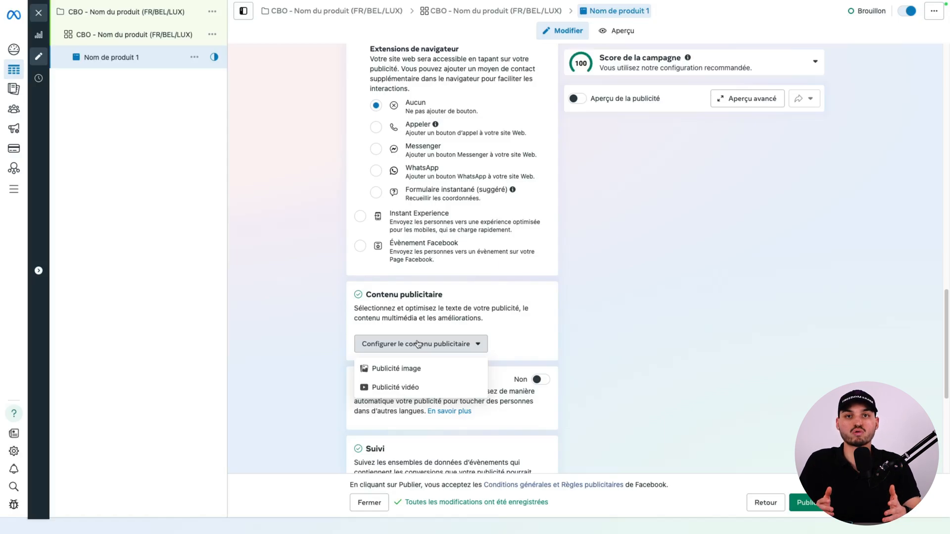
pyautogui.click(397, 373)
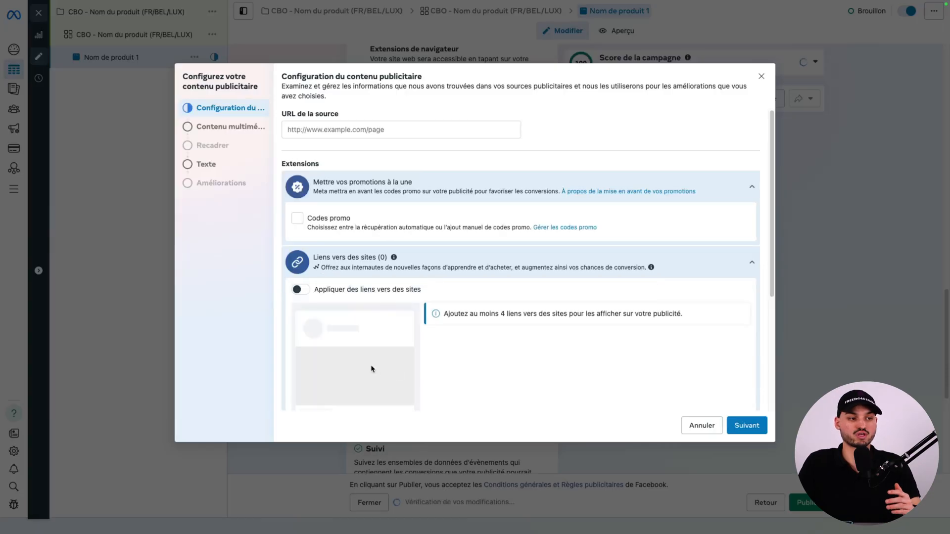
pyautogui.click(748, 427)
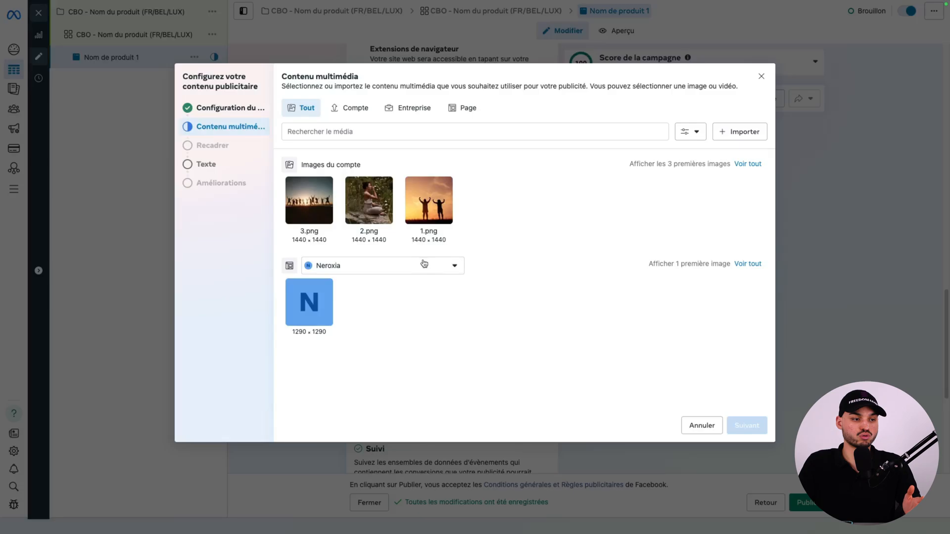
pyautogui.click(294, 216)
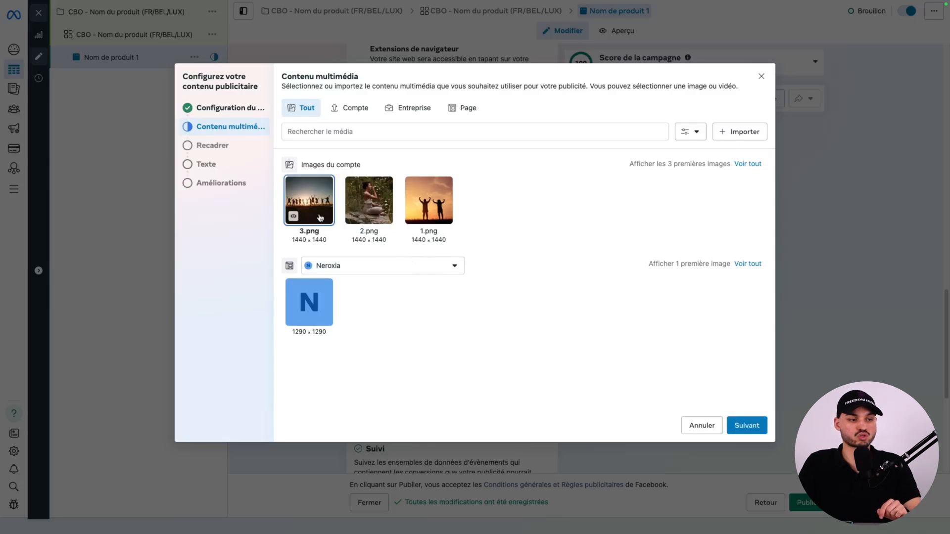
# Confirm the selected image, disable flexible media for the placements, and continue to the ad text.
pyautogui.click(748, 427)
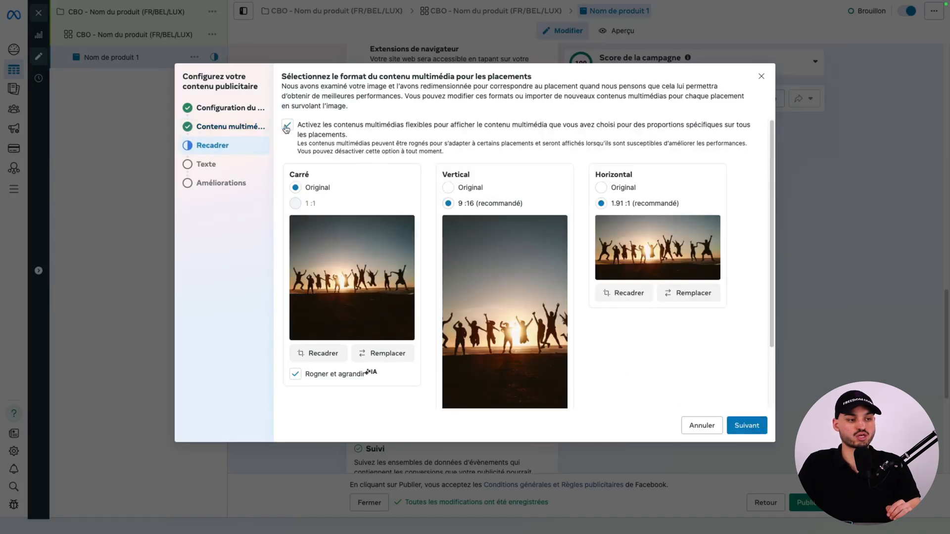
pyautogui.click(287, 126)
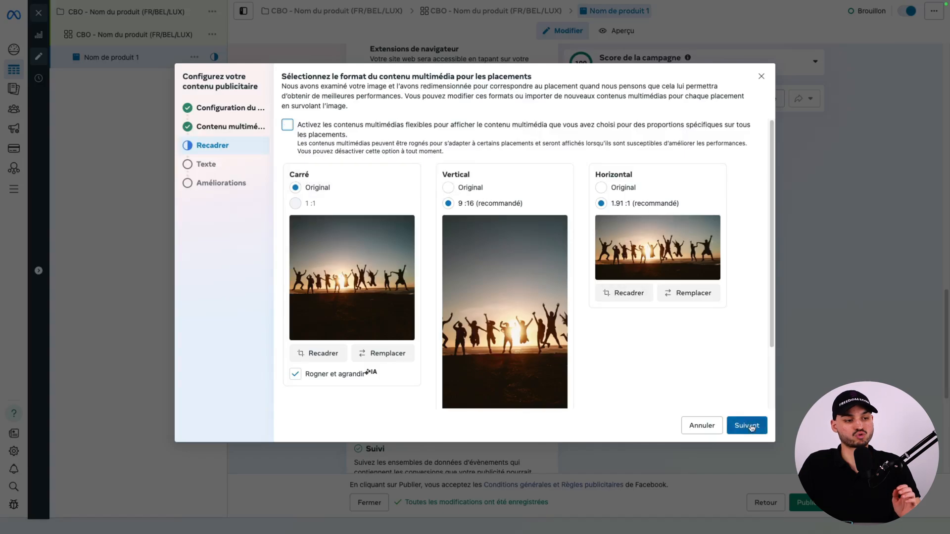
pyautogui.click(750, 428)
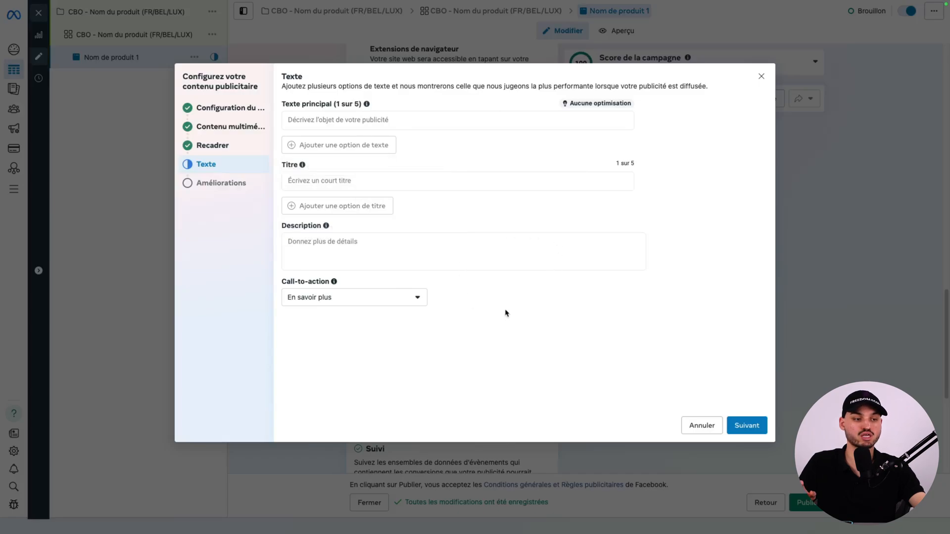
# Enter the primary text "Soulagez vos jambes enflées en seulement 10 minutes ou soyez remboursé ! C'est comme si vous l'essayiez gratuitement. 😉".
pyautogui.click(389, 119)
pyautogui.write("Soulagez vos jambes enflées en seulement 10 minutes ou soyez remboursé ! C'est comme si vous l'essayiez gratuitement. 😉")
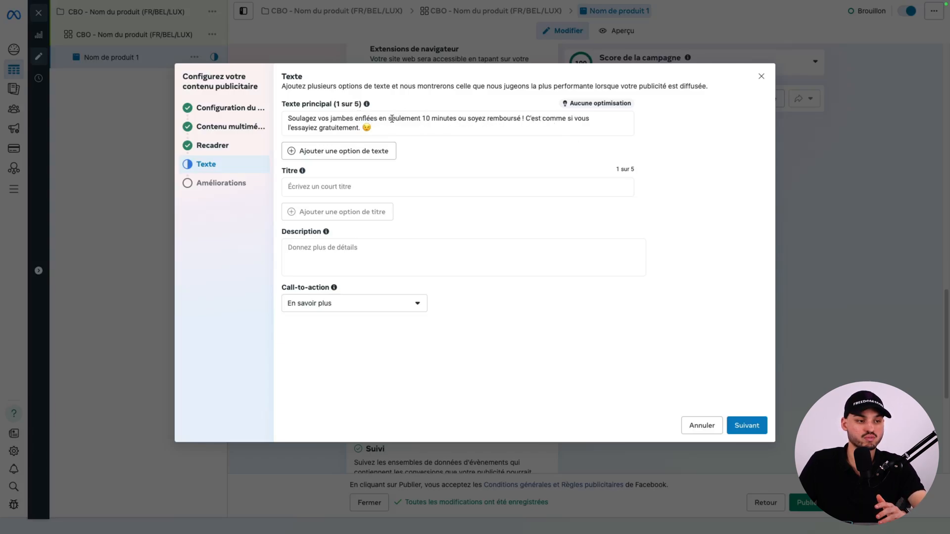
# Set the title to "Dîtes au revoir aux douleurs | économisez 27% 👉" and the description to "Support Client 24/7 | Livraison dans le monde entier".
pyautogui.click(505, 187)
pyautogui.write('Dites au revoir aux douleurs | économisez 27% 👉')
pyautogui.click(360, 197)
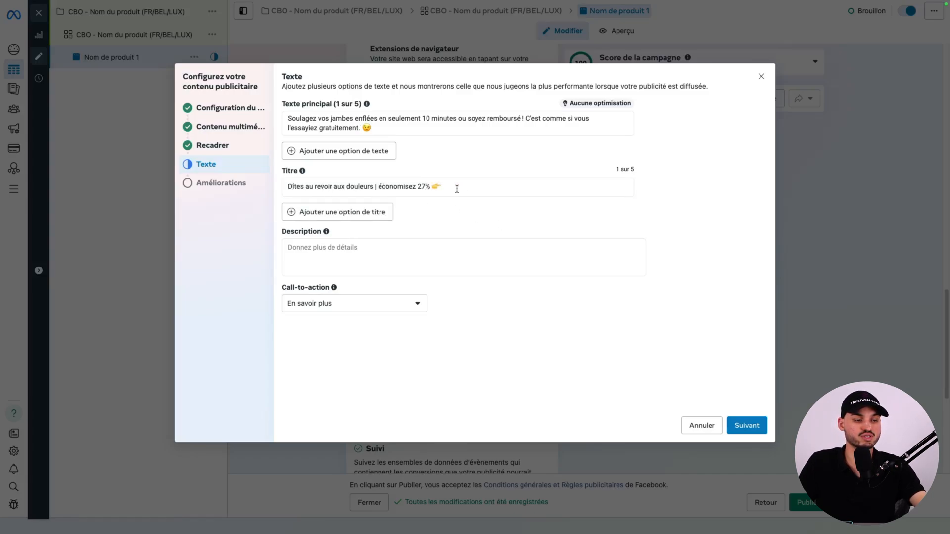
pyautogui.click(348, 260)
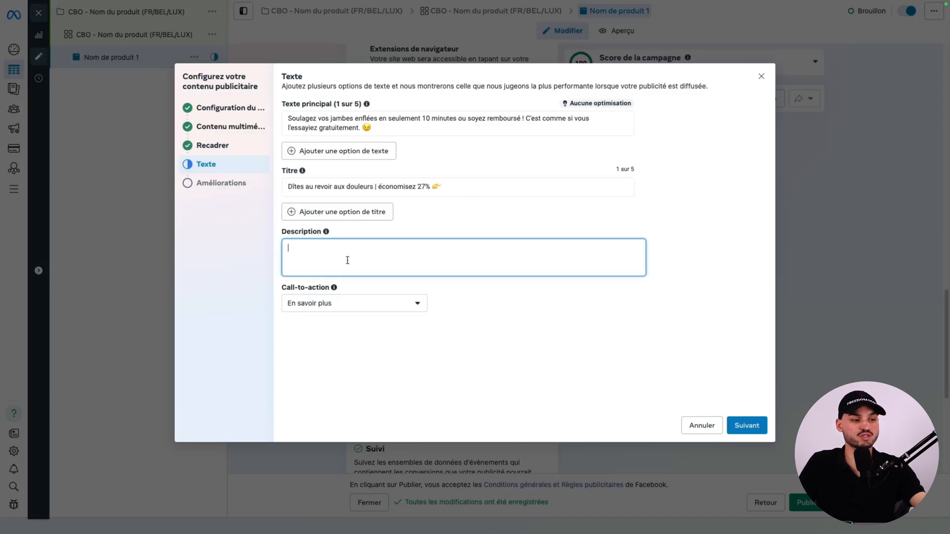
pyautogui.write('Support Client 24/7 | Livraison dans le monde entier')
# Set the ad's call-to-action to Acheter and continue to the Advantage+ enhancements.
pyautogui.click(426, 355)
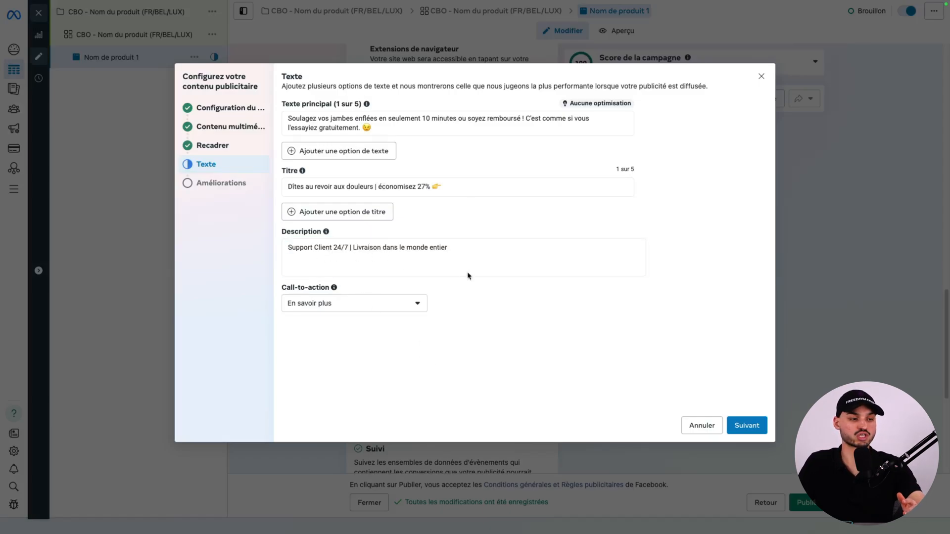
pyautogui.click(393, 305)
pyautogui.scroll(5, 396, 376)
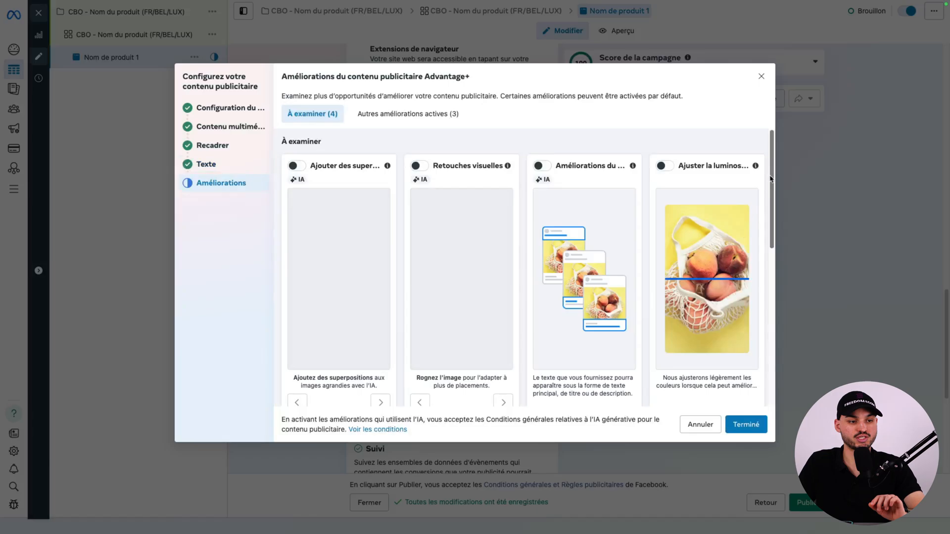
# Disable the Améliorer le CTA, Musique and image animation enhancements, and finish the ad content setup.
pyautogui.scroll(-10, 560, 211)
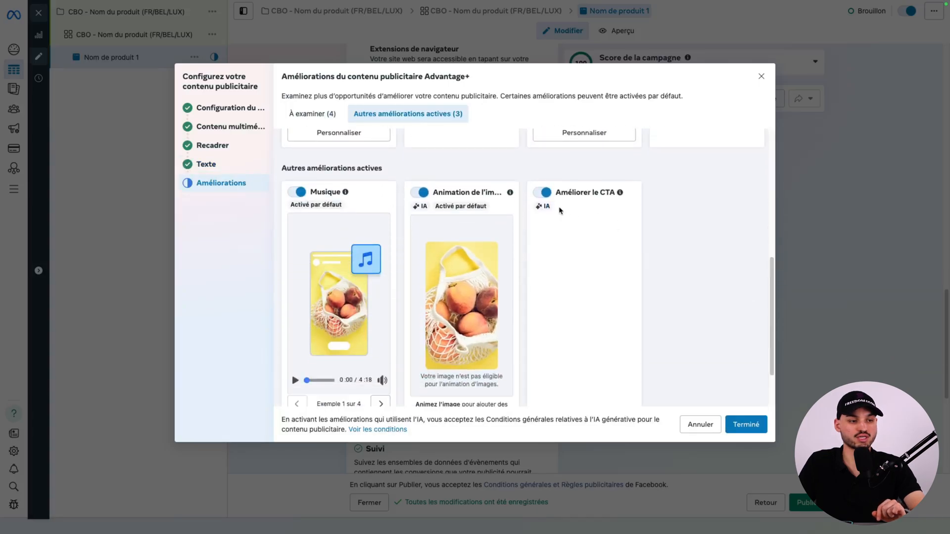
pyautogui.click(544, 193)
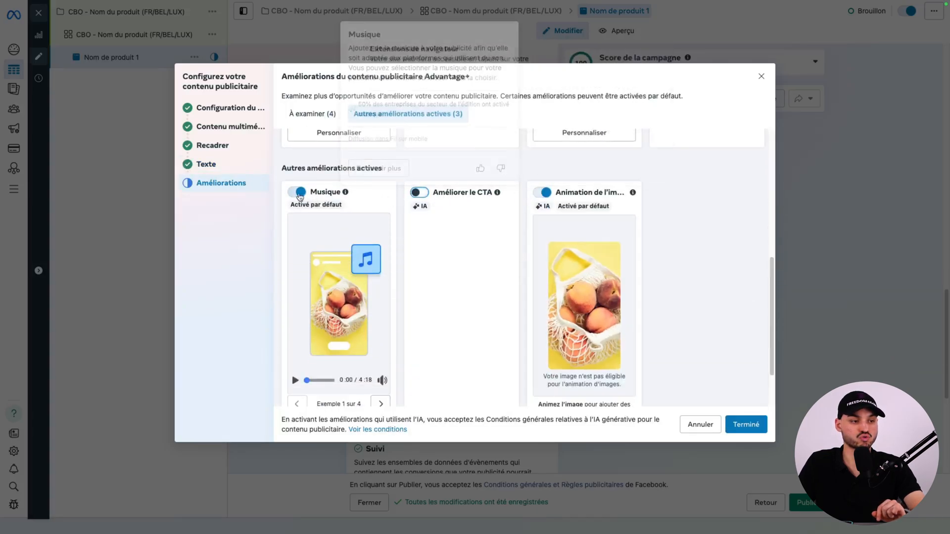
pyautogui.click(299, 194)
pyautogui.click(542, 192)
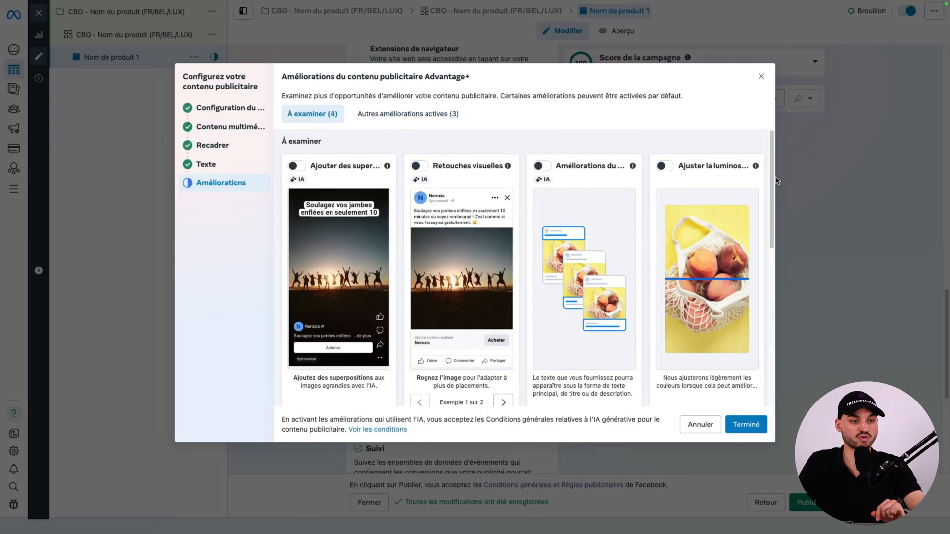
pyautogui.moveTo(773, 178); pyautogui.dragTo(770, 363)
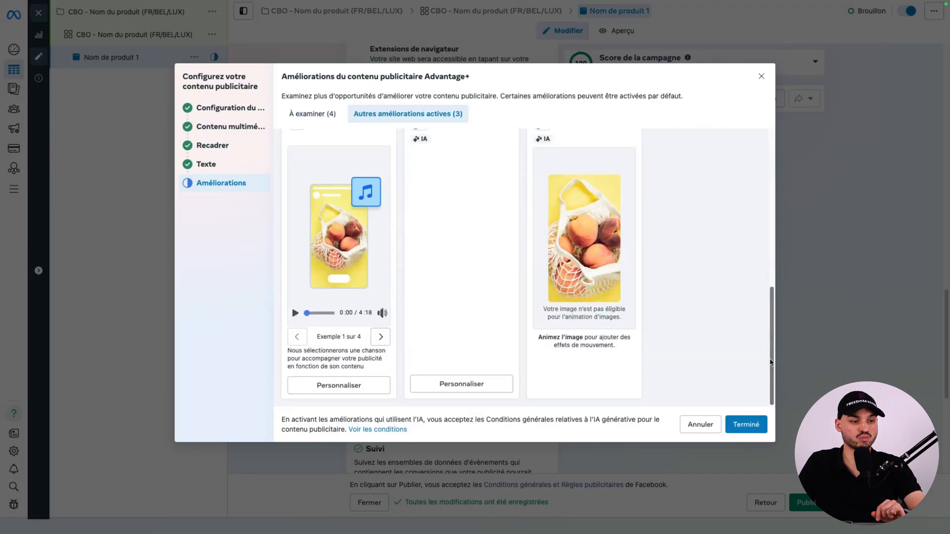
pyautogui.click(746, 424)
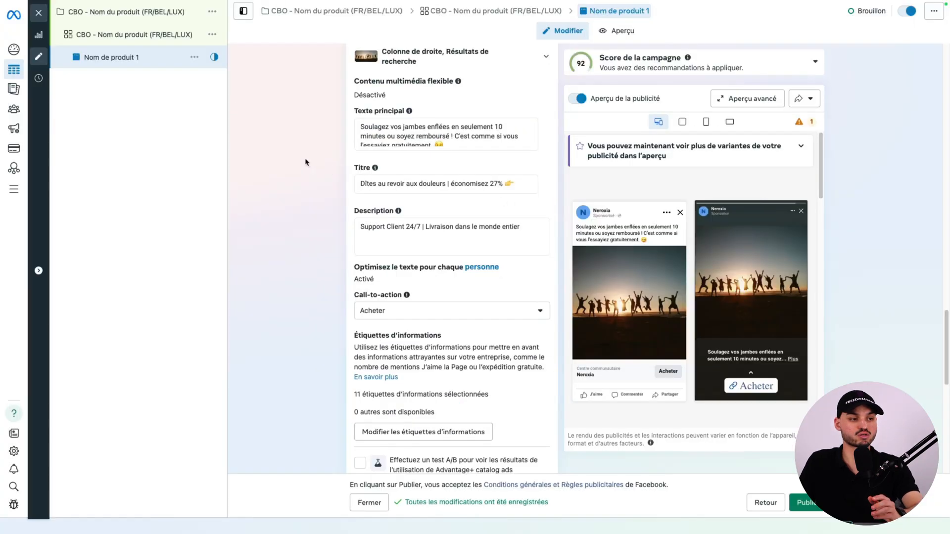
# Duplicate the ad "Nom de produit 1" within its original campaign with 2 copies.
pyautogui.click(195, 58)
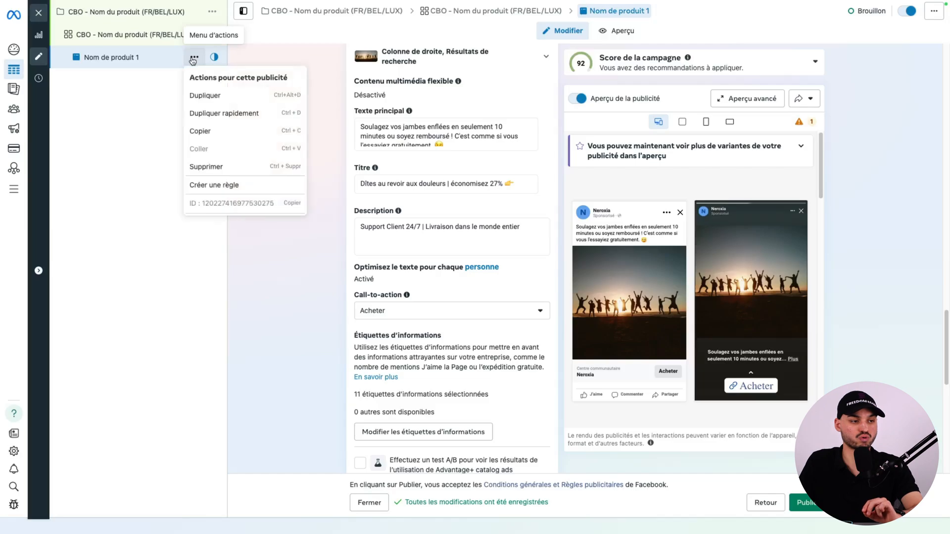
pyautogui.click(212, 96)
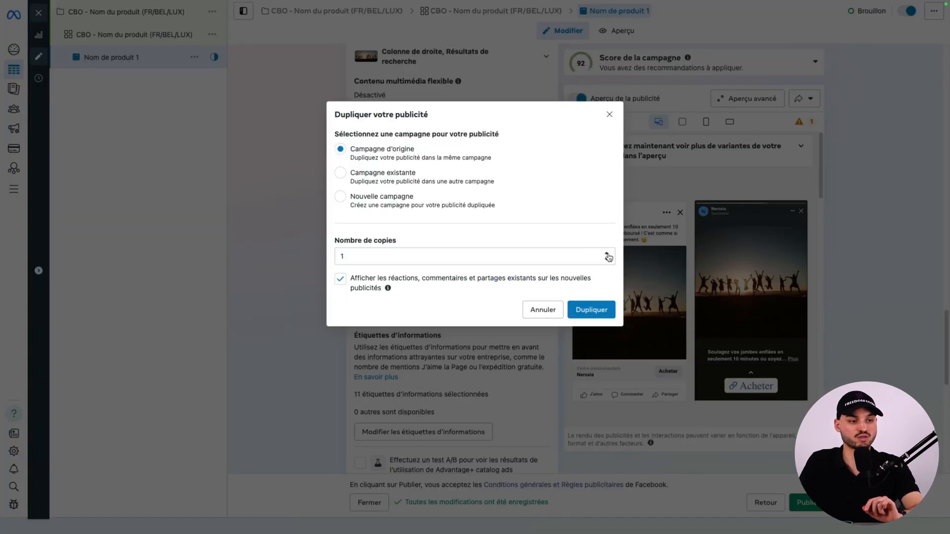
pyautogui.click(607, 255)
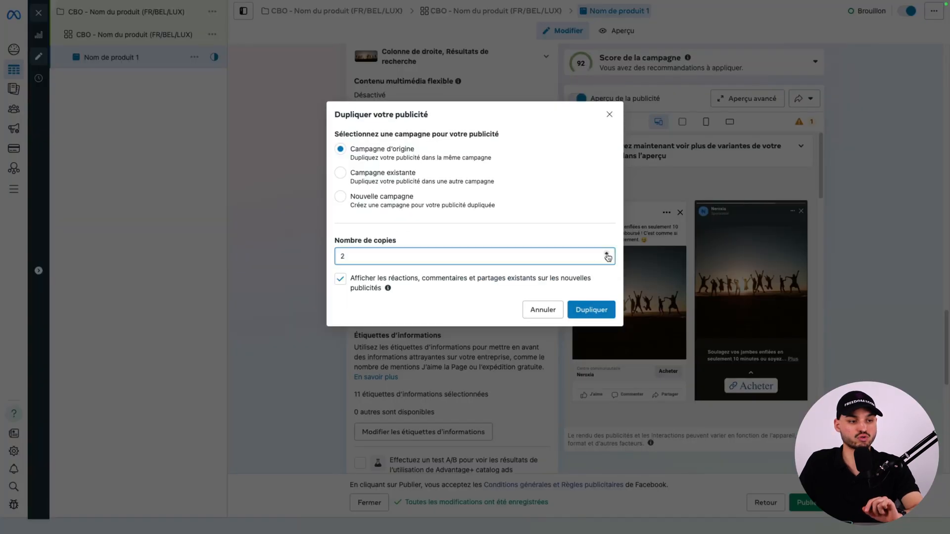
pyautogui.click(588, 310)
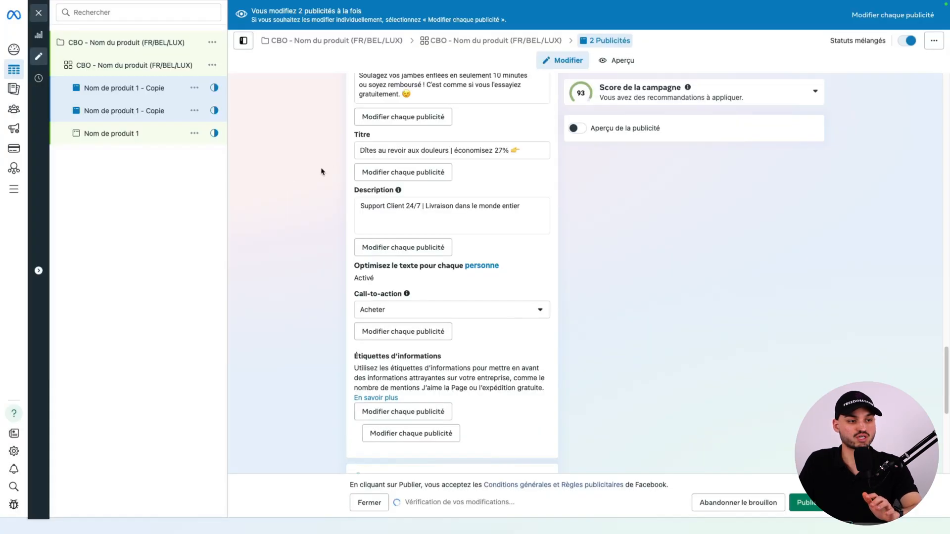
# Rename the first duplicated ad to "Nom de produit 2".
pyautogui.click(108, 90)
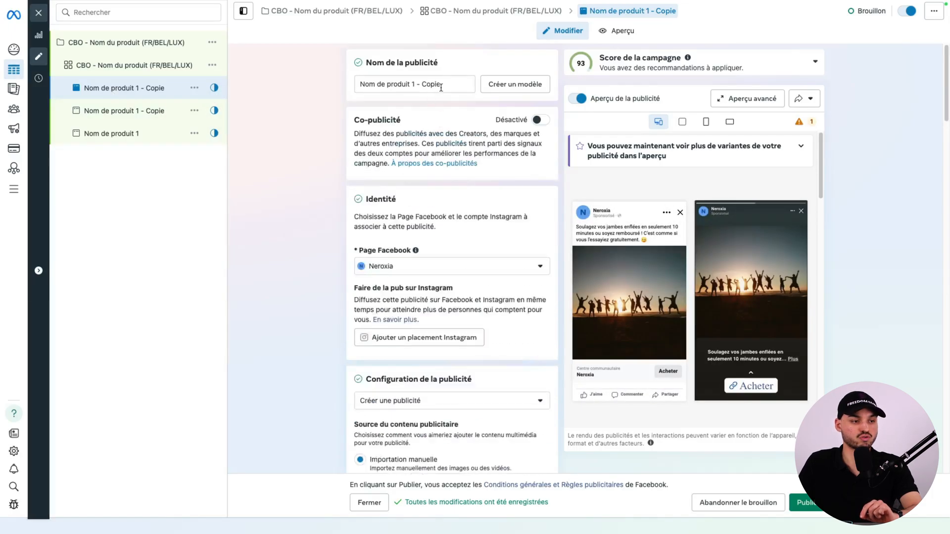
pyautogui.moveTo(441, 87); pyautogui.dragTo(429, 84)
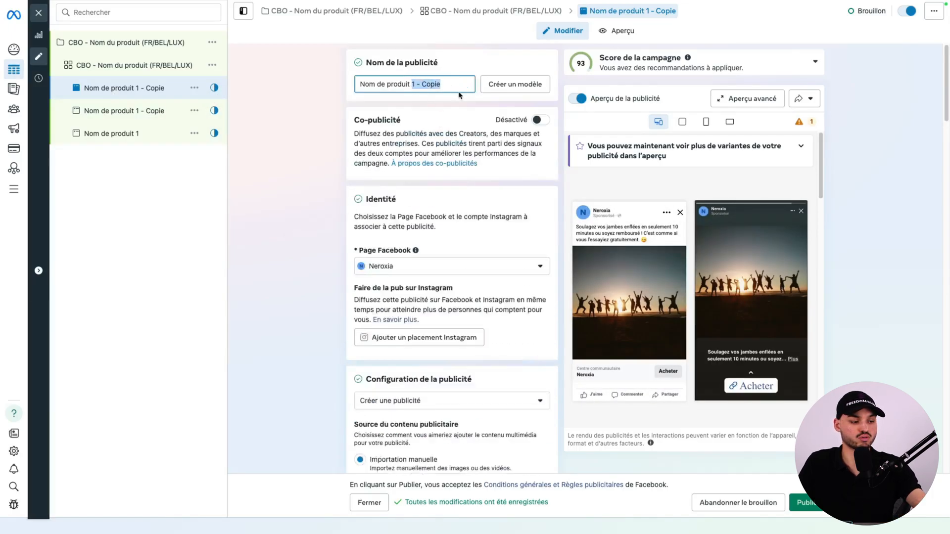
pyautogui.write('2')
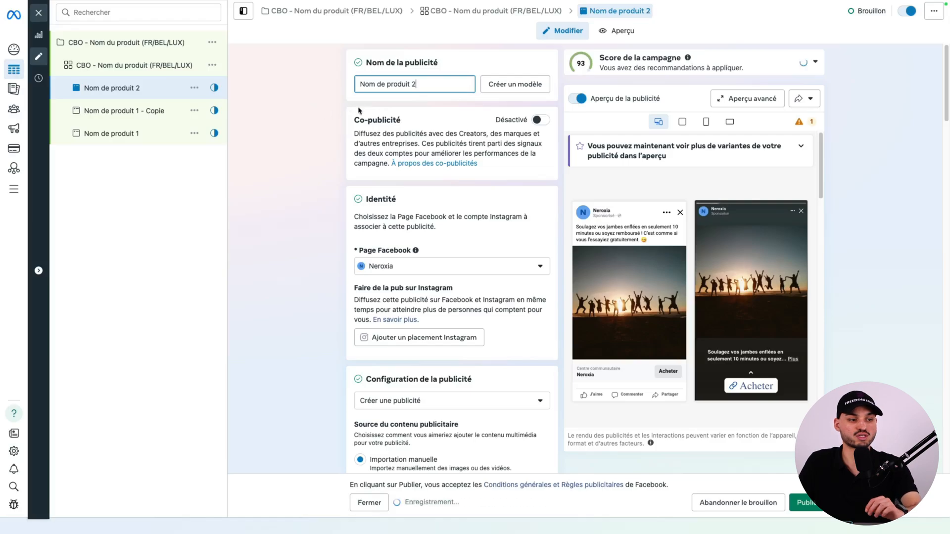
# Replace the image of the ad "Nom de produit 2" with 2.png from the account images.
pyautogui.scroll(-10, 934, 189)
pyautogui.scroll(-10, 935, 190)
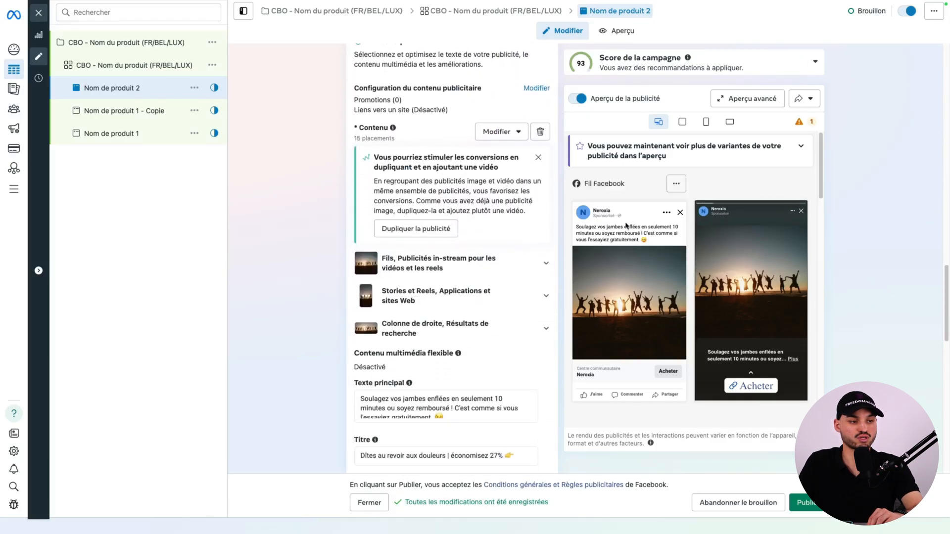
pyautogui.click(540, 133)
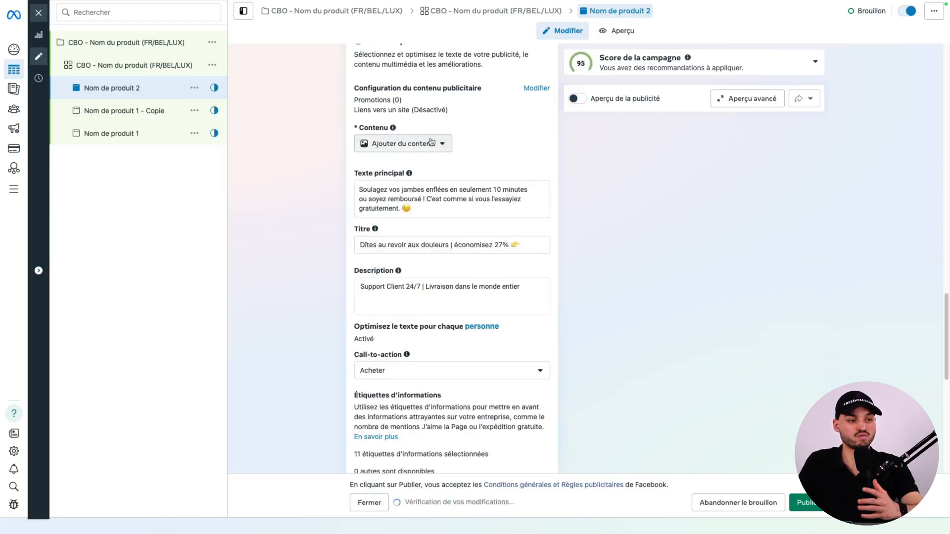
pyautogui.click(426, 144)
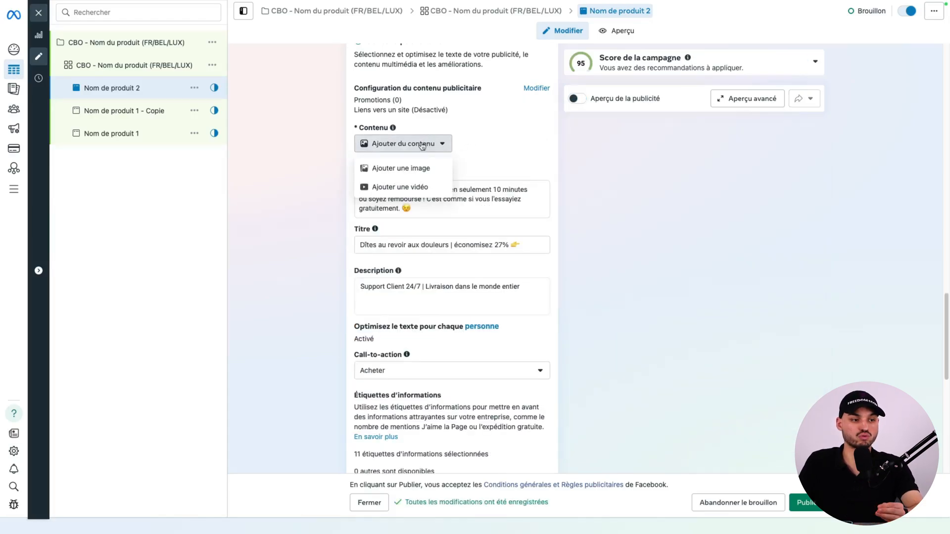
pyautogui.click(419, 171)
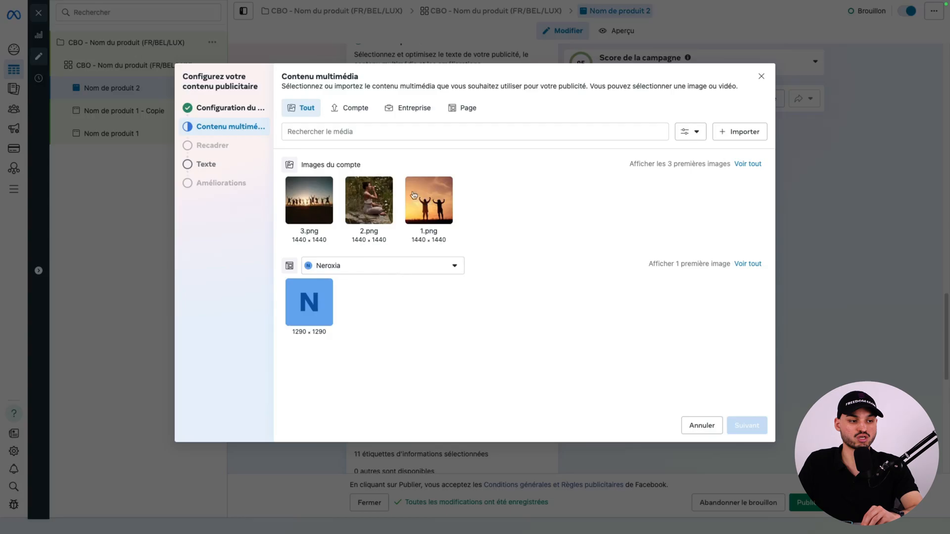
pyautogui.click(378, 191)
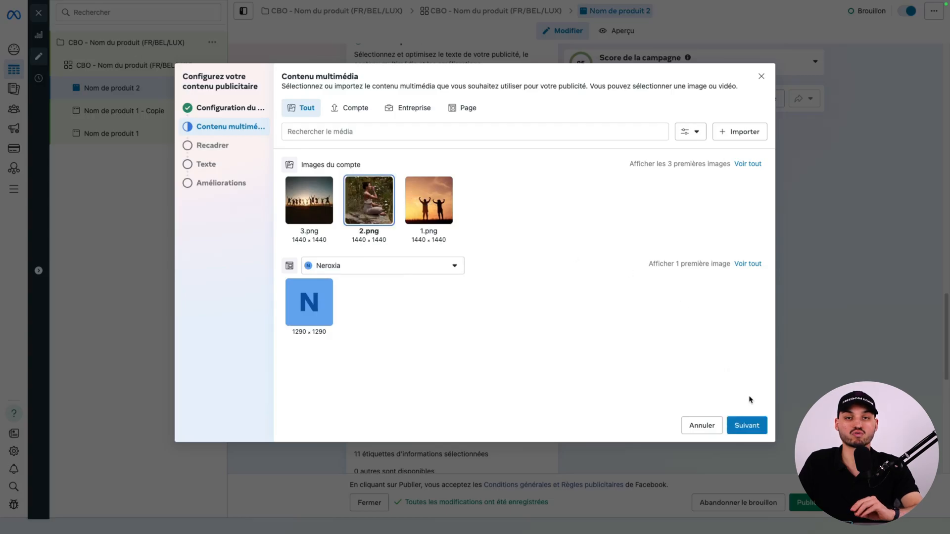
pyautogui.click(747, 425)
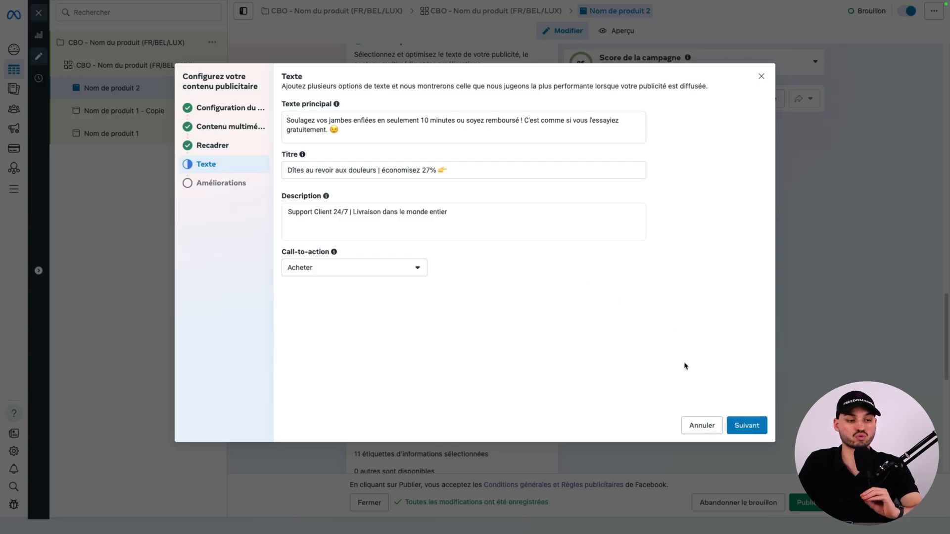
# Keep the copied ad text, disable the Musique enhancement, and finish the content setup of "Nom de produit 2".
pyautogui.click(744, 426)
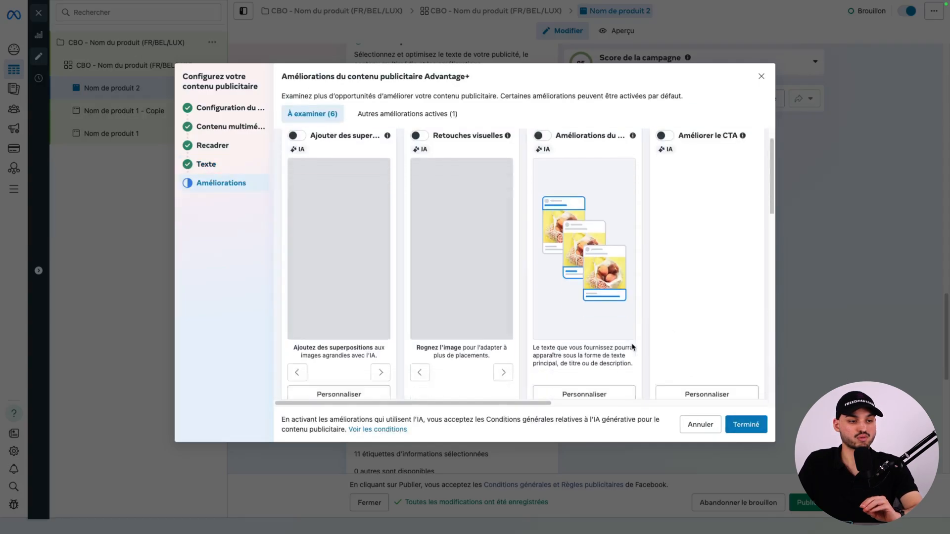
pyautogui.scroll(-5, 631, 346)
pyautogui.scroll(2, 409, 261)
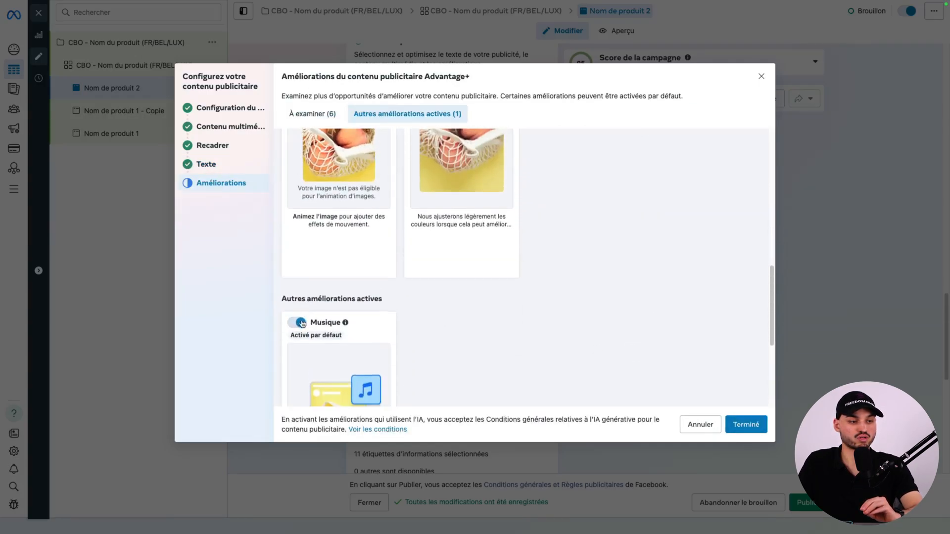
pyautogui.click(297, 321)
pyautogui.scroll(-4, 325, 317)
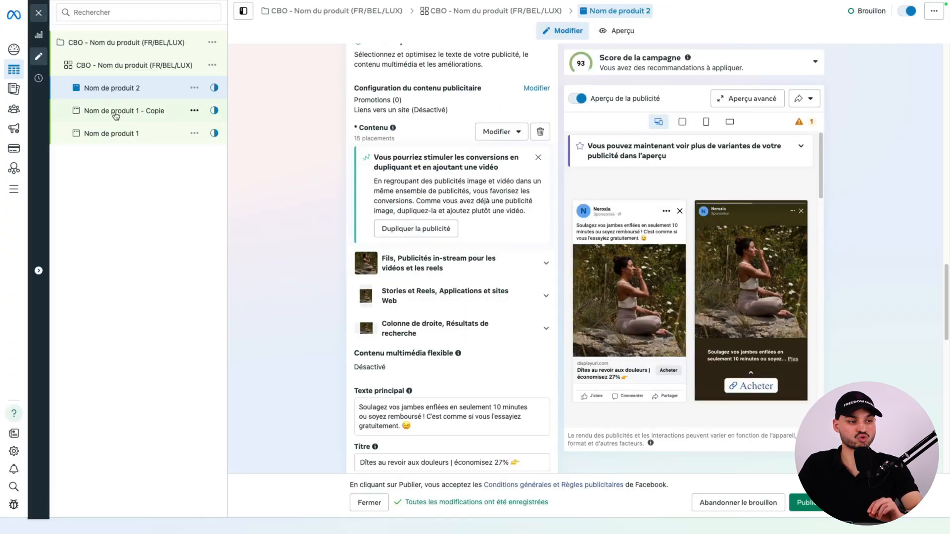
# Rename the remaining duplicated ad to "Nom de produit 3".
pyautogui.click(117, 112)
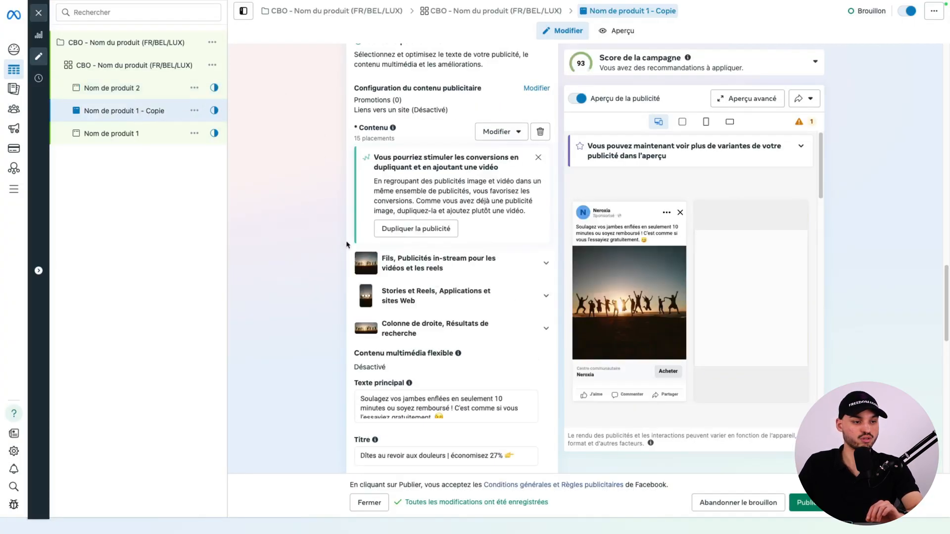
pyautogui.scroll(-15, 340, 260)
pyautogui.scroll(10, 340, 260)
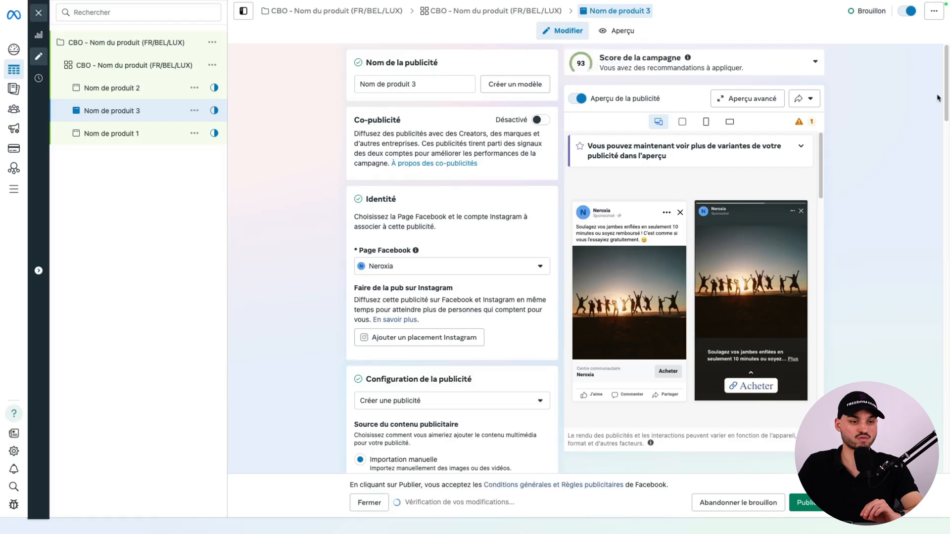
# Replace the image of the ad "Nom de produit 3" with 1.png from the account images.
pyautogui.scroll(-10, 922, 246)
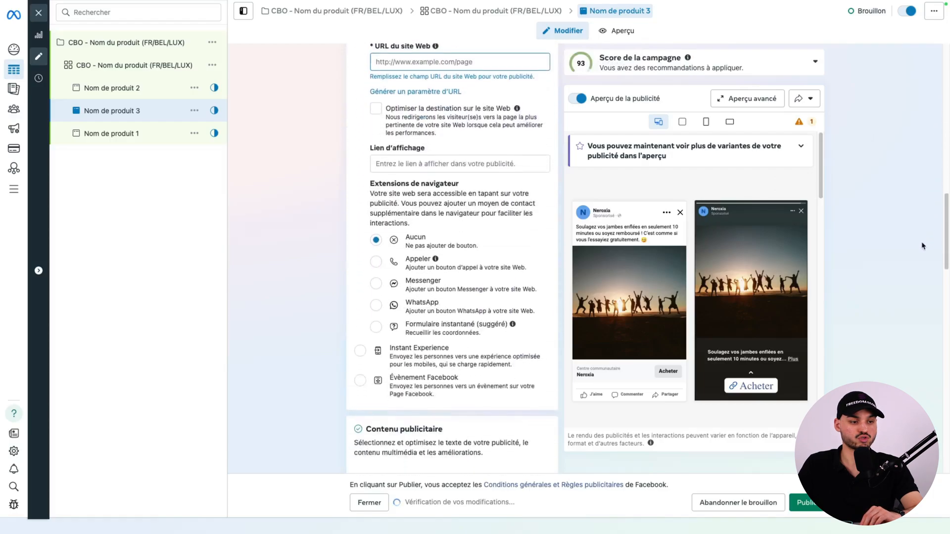
pyautogui.scroll(-7, 923, 246)
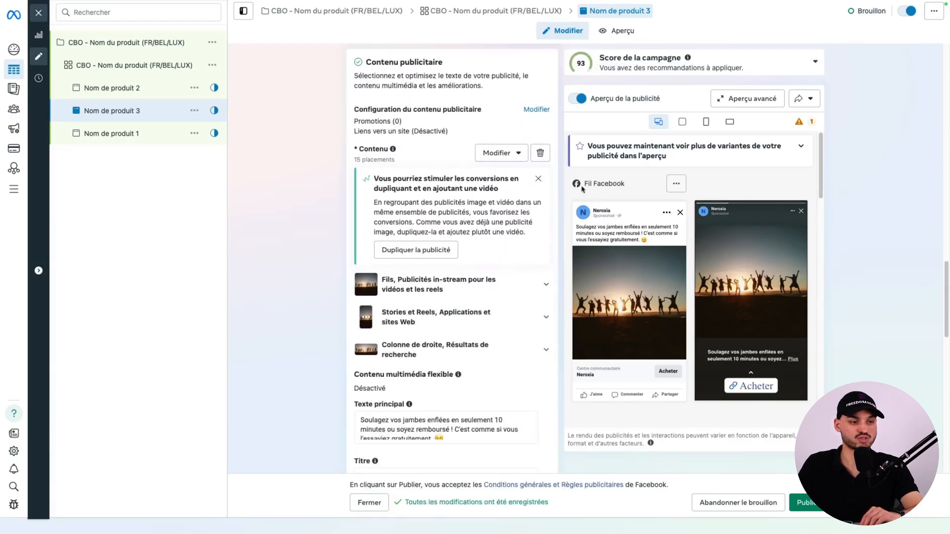
pyautogui.click(540, 154)
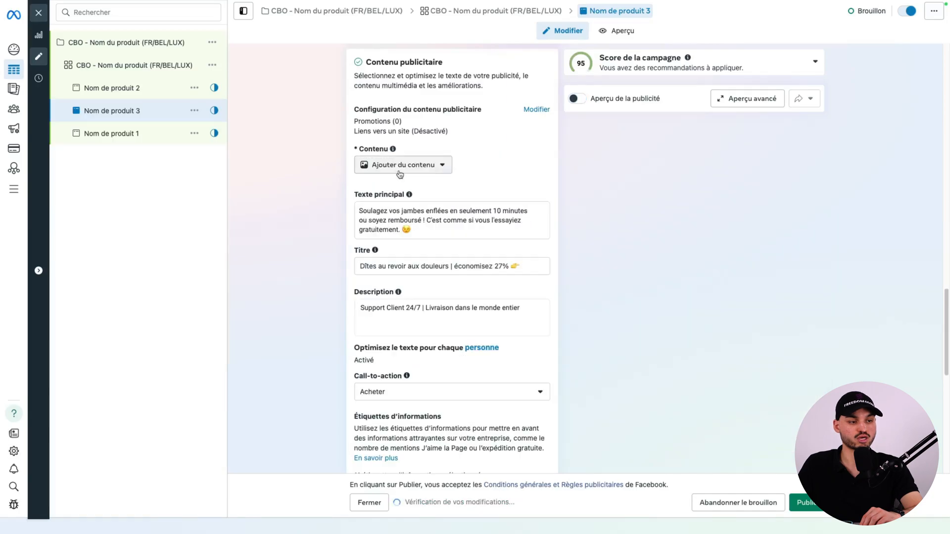
pyautogui.click(401, 168)
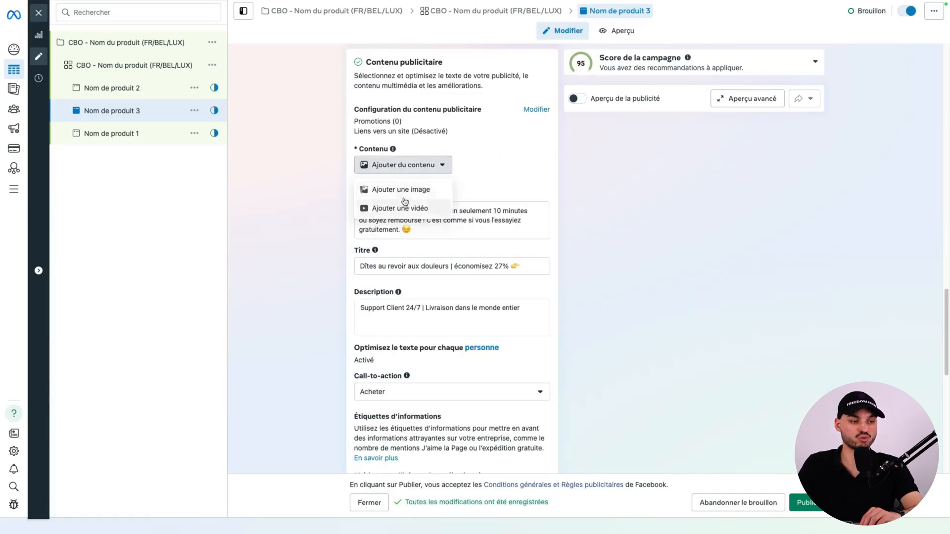
pyautogui.click(413, 193)
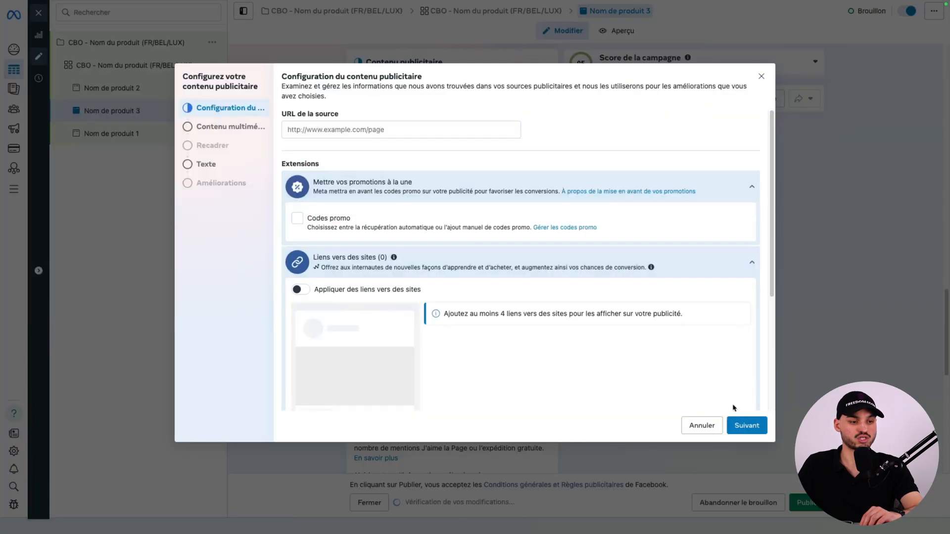
pyautogui.click(738, 419)
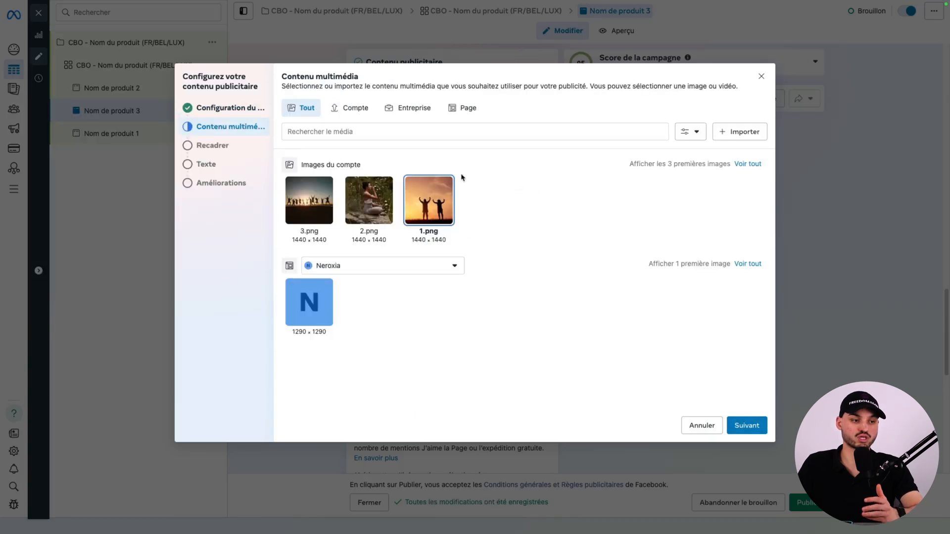
pyautogui.click(747, 427)
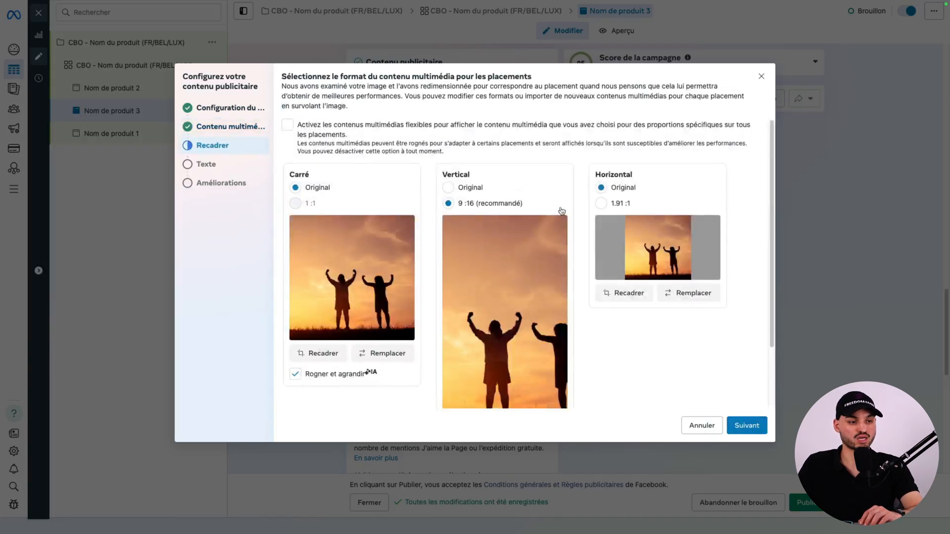
# Keep the default crops and copied text, disable the Musique enhancement, and finish the content setup of "Nom de produit 3".
pyautogui.click(744, 426)
pyautogui.click(745, 425)
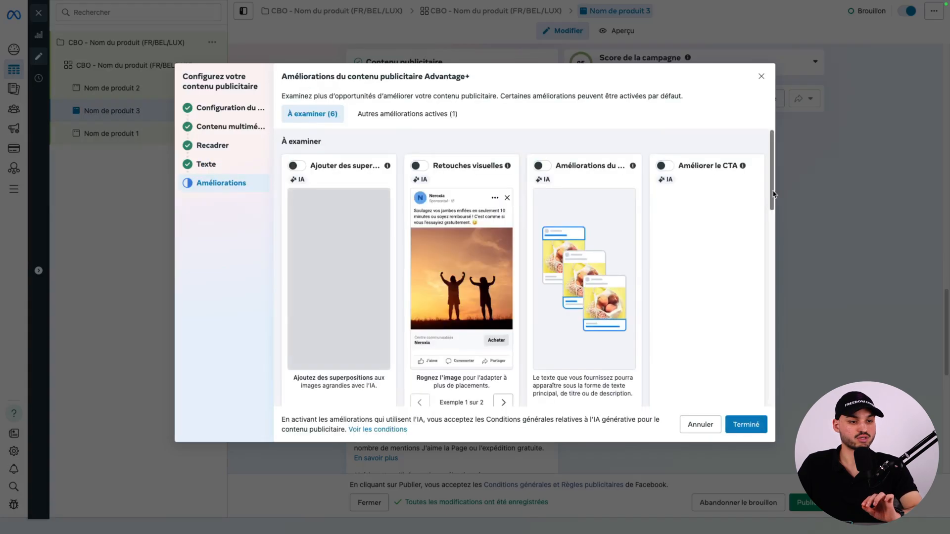
pyautogui.moveTo(773, 194); pyautogui.dragTo(778, 361)
pyautogui.click(297, 223)
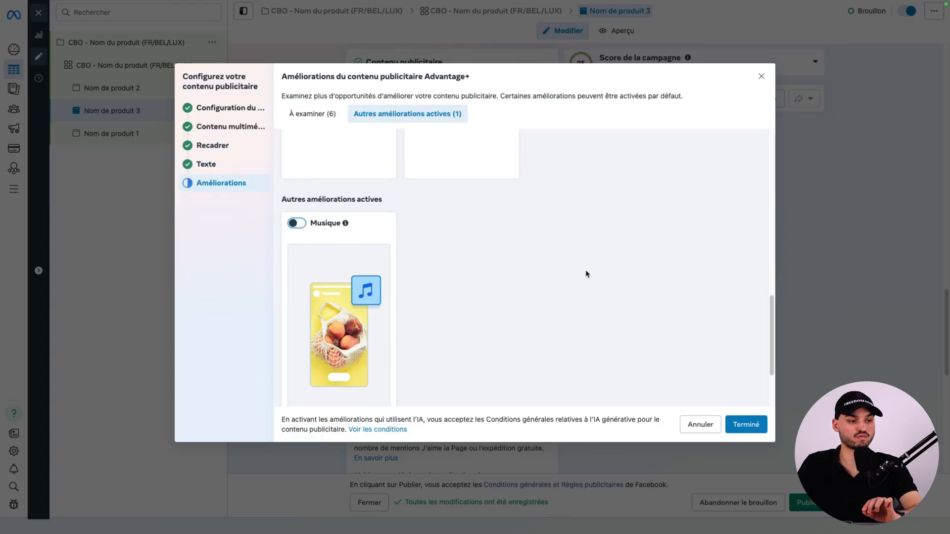
pyautogui.click(746, 425)
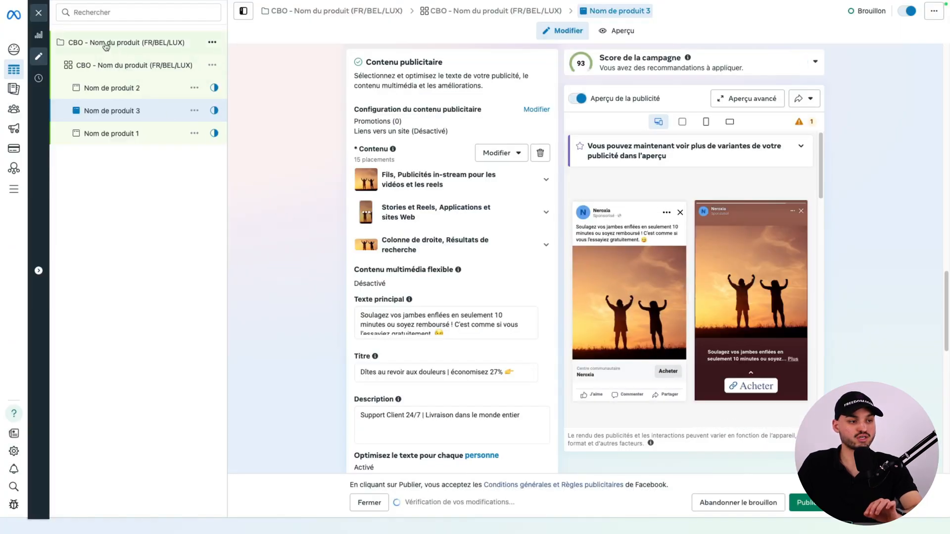
# Return to the campaign "CBO - Nom du produit (FR/BEL/LUX)" and publish it with its ad set and three ads.
pyautogui.click(132, 48)
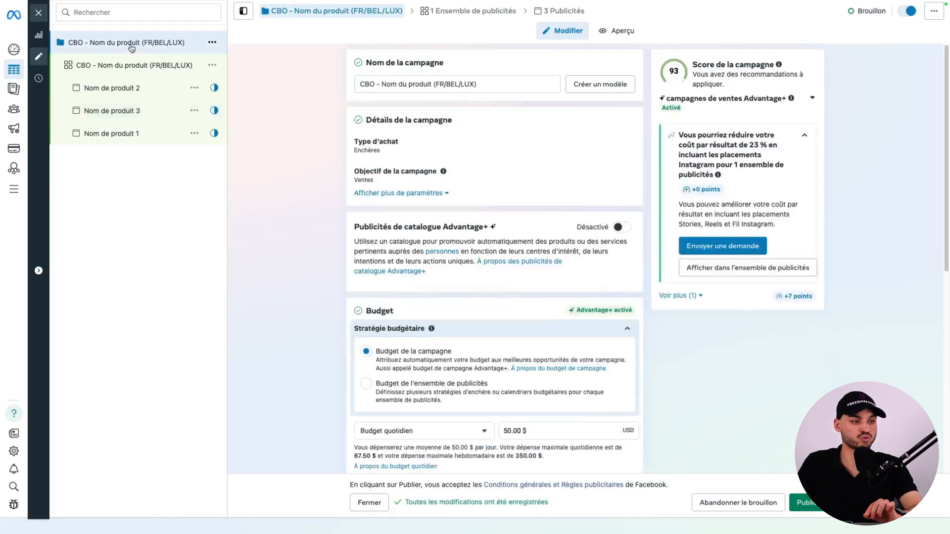
pyautogui.click(802, 503)
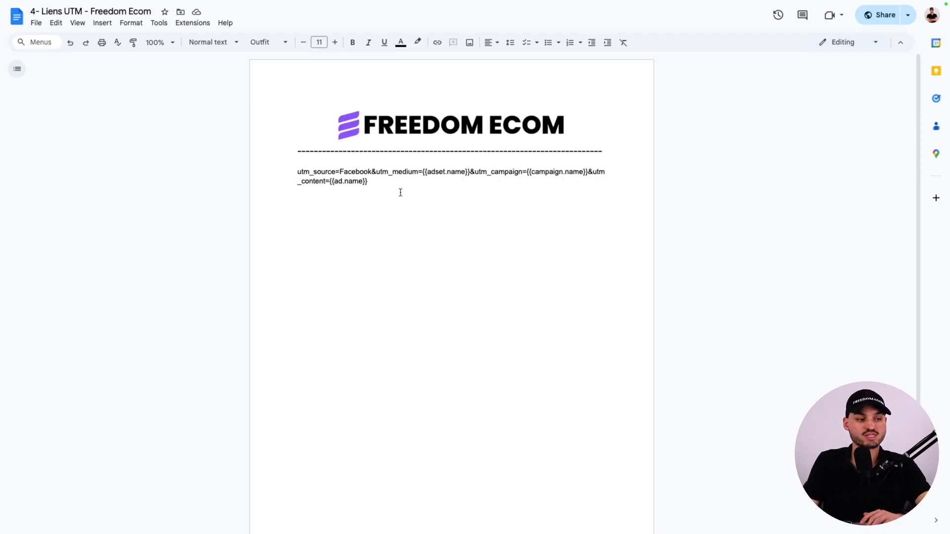
# In the Google Docs file "4- Liens UTM - Freedom Ecom", copy the whole UTM parameter string.
pyautogui.moveTo(377, 183); pyautogui.dragTo(289, 174)
pyautogui.hotkey('ctrl', 'c')
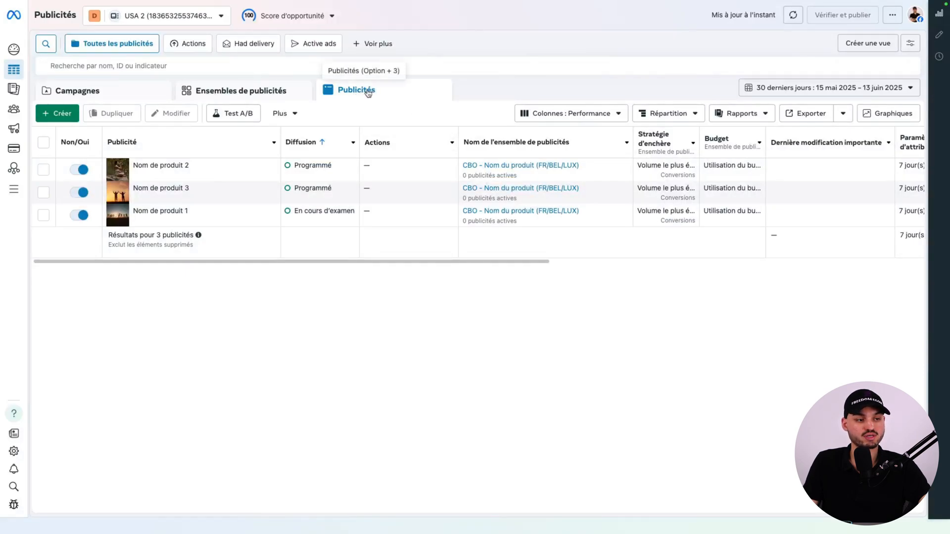
# In Ads Manager, edit all three published ads together and set their ad configuration to "Utiliser une publication existante".
pyautogui.click(44, 144)
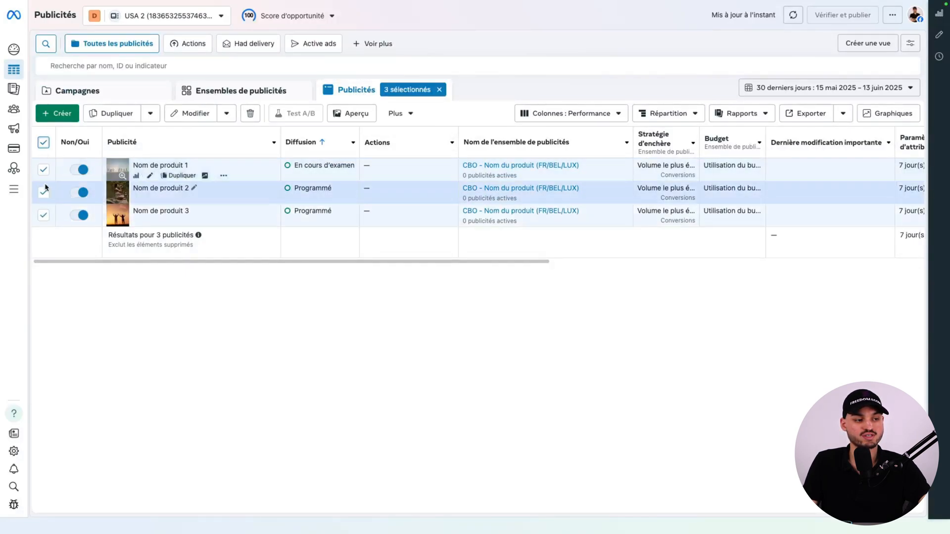
pyautogui.click(192, 114)
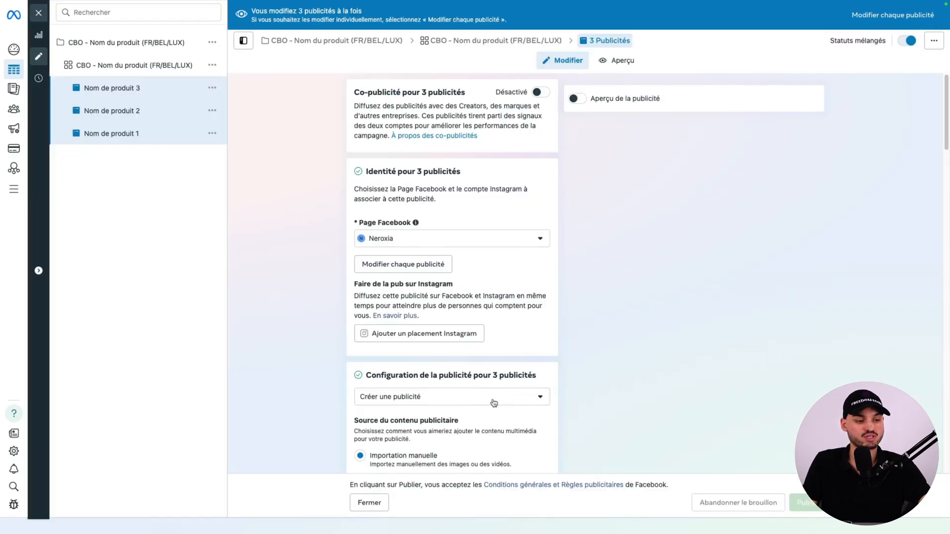
pyautogui.click(461, 403)
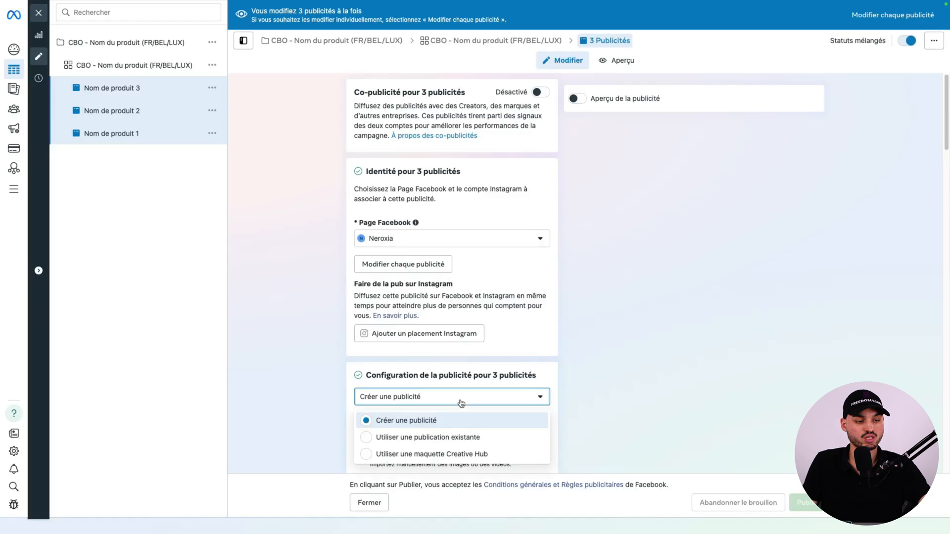
pyautogui.click(450, 439)
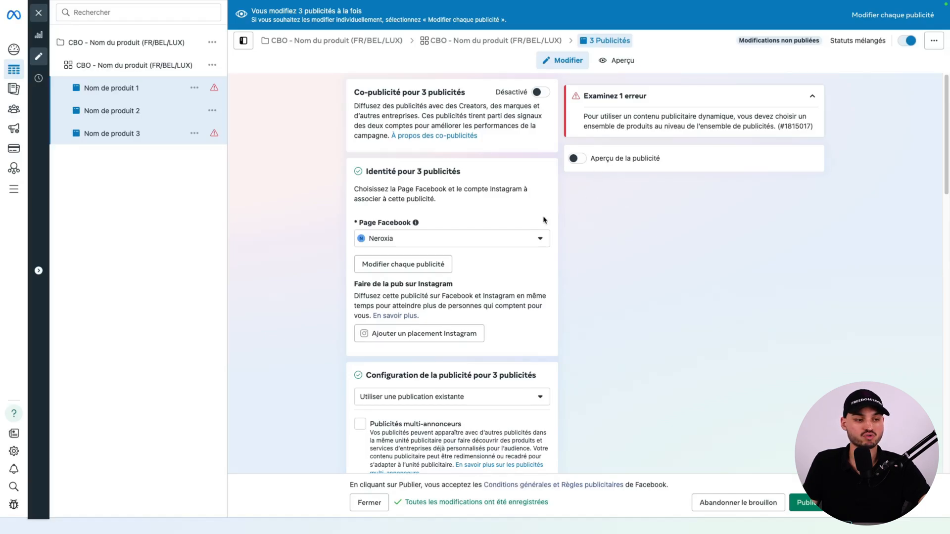
# Set the three ads' URL parameters to utm_source=Facebook&utm_medium={{adset.name}}&utm_campaign={{campaign.name}}&utm_content={{ad.name}}.
pyautogui.scroll(-15, 517, 269)
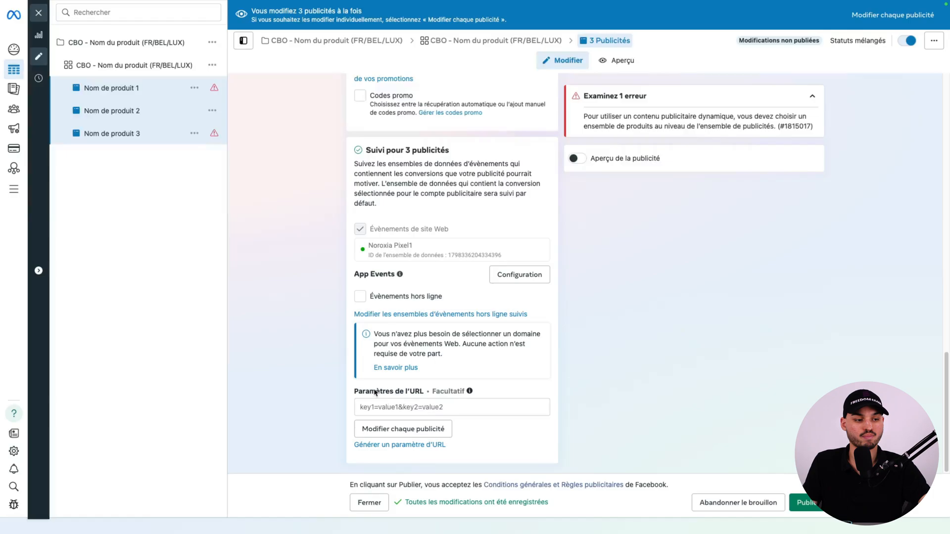
pyautogui.click(449, 407)
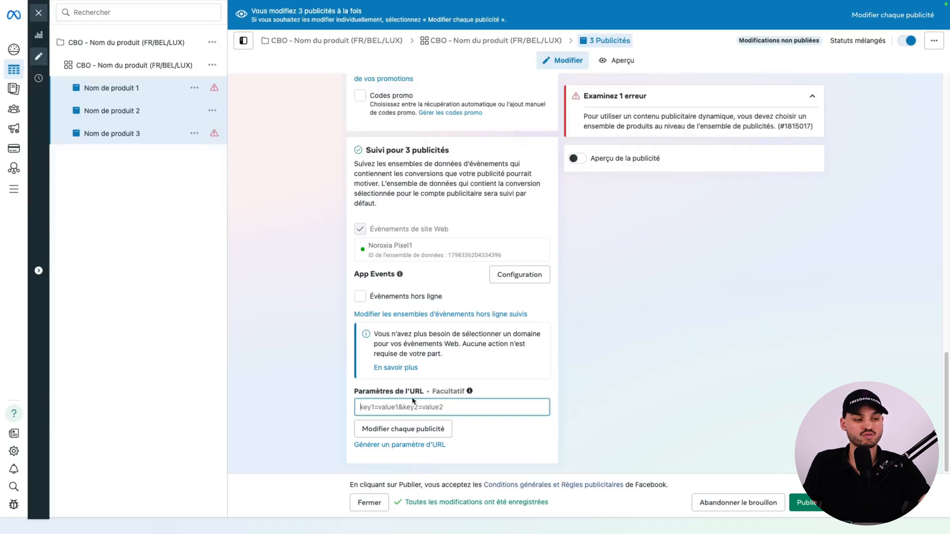
pyautogui.hotkey('ctrl', 'v')
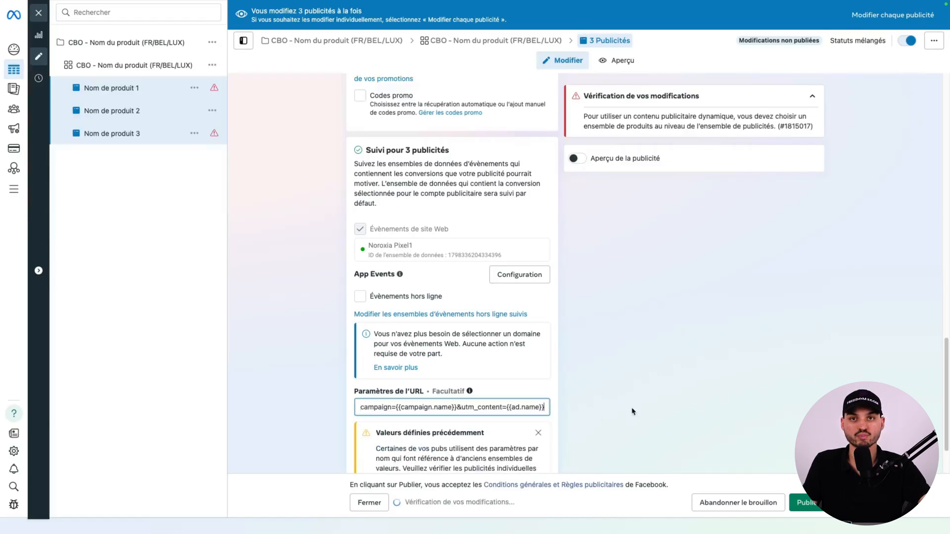